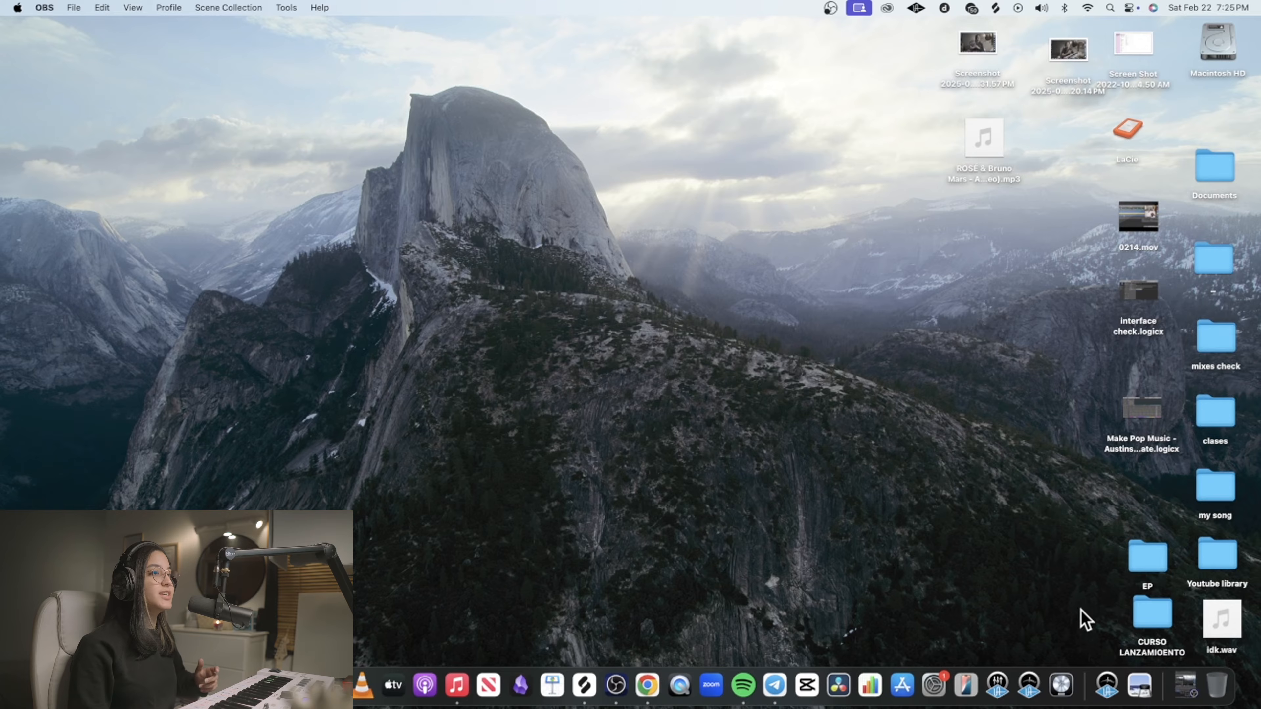
- Switch to Logic Pro, create a new empty project and choose Audio with Mic or Line as the first track's type
click(1062, 684)
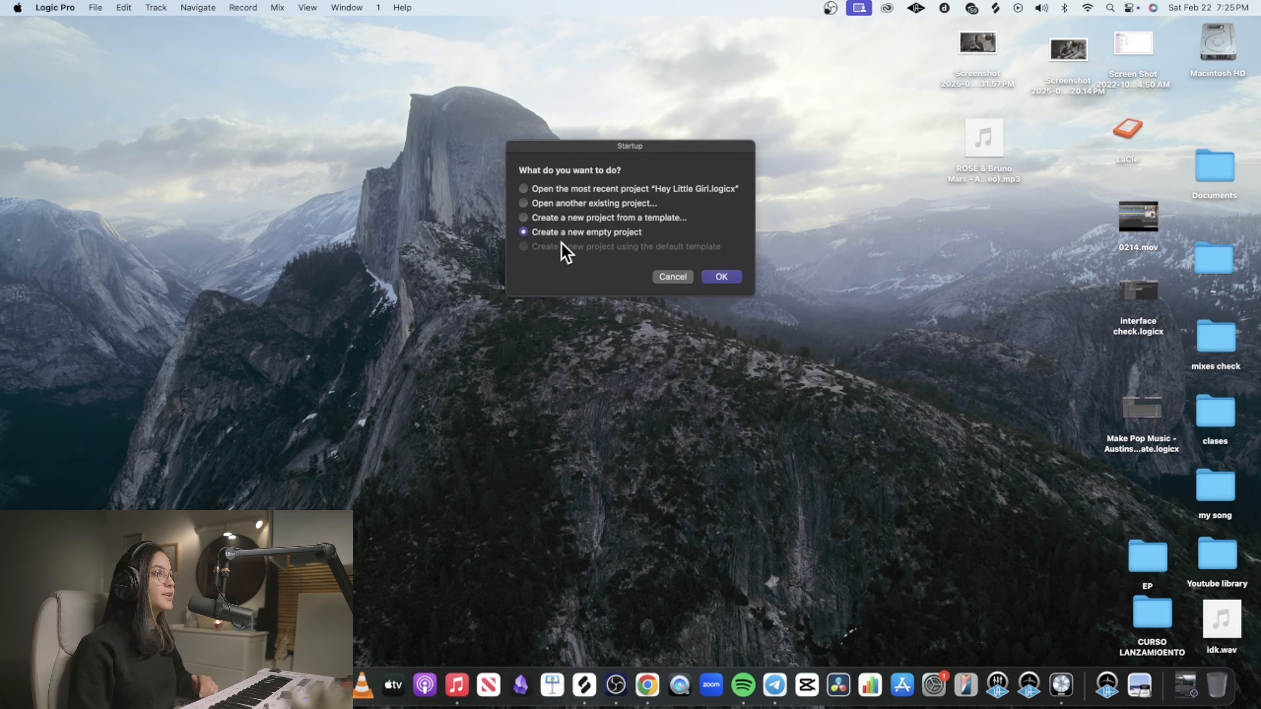
click(725, 281)
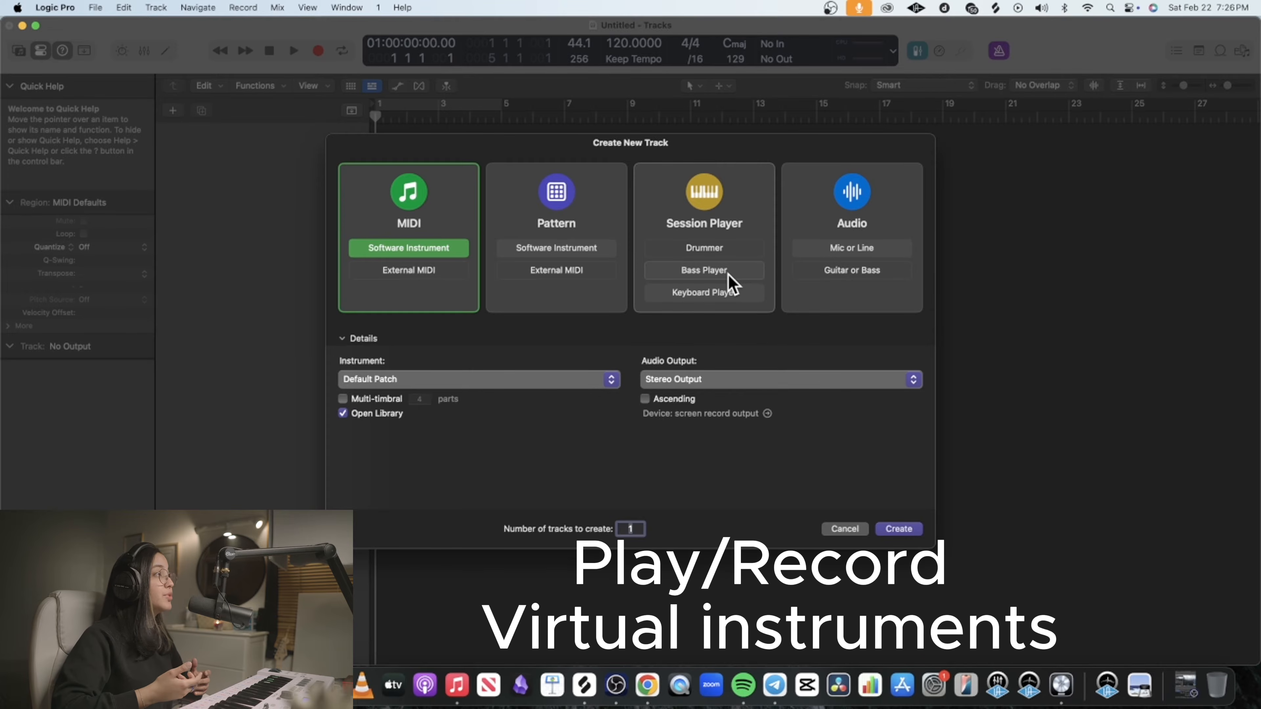
click(550, 192)
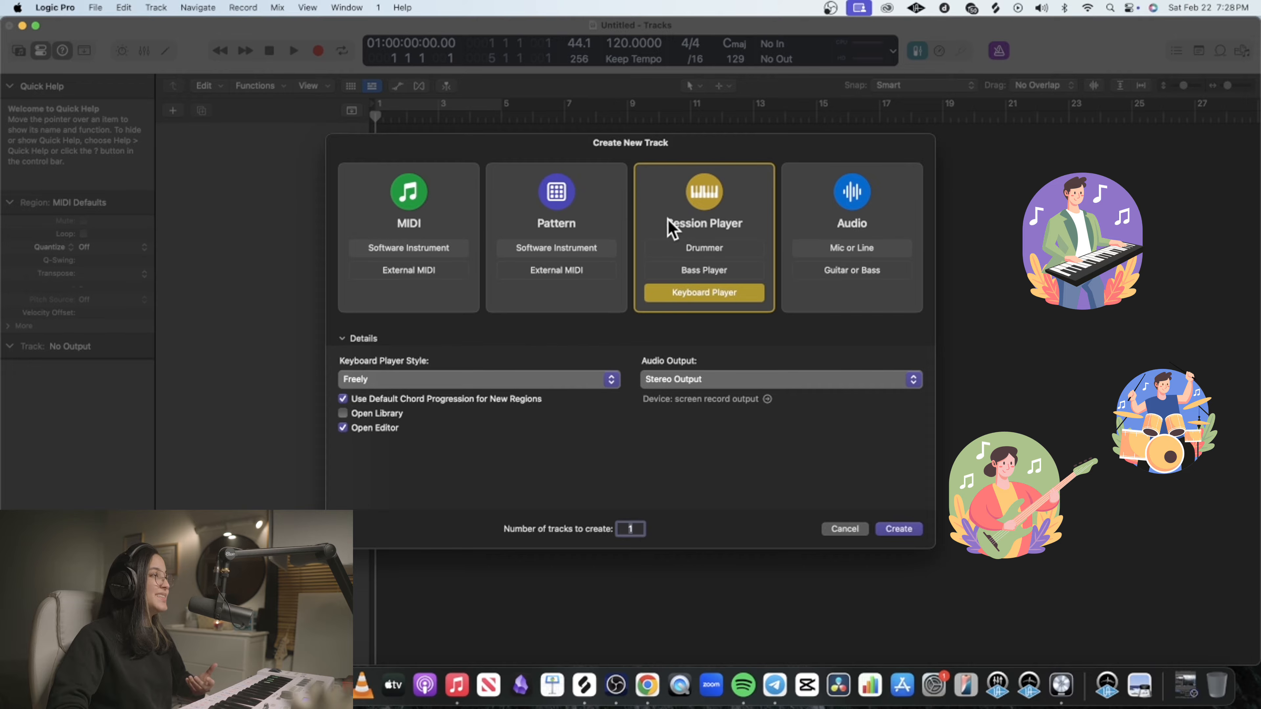
click(808, 208)
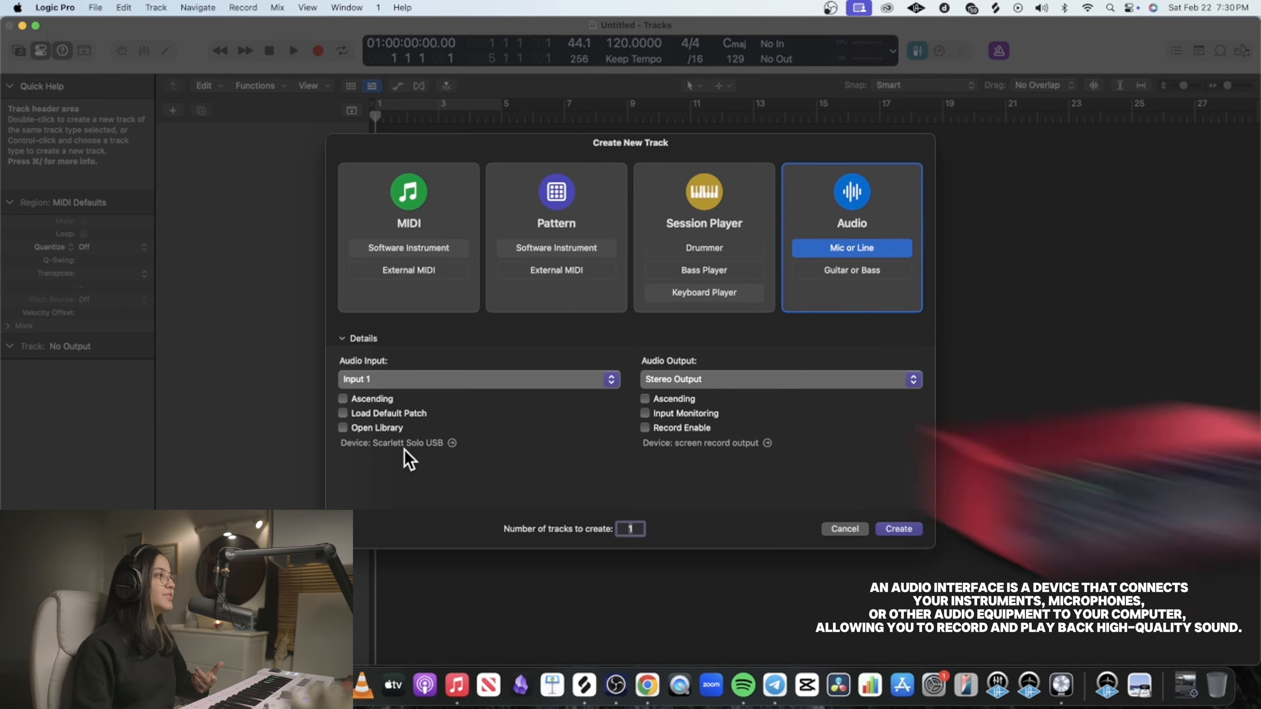
- Check the available output devices in the audio device settings, keeping screen record output selected
click(452, 443)
click(690, 313)
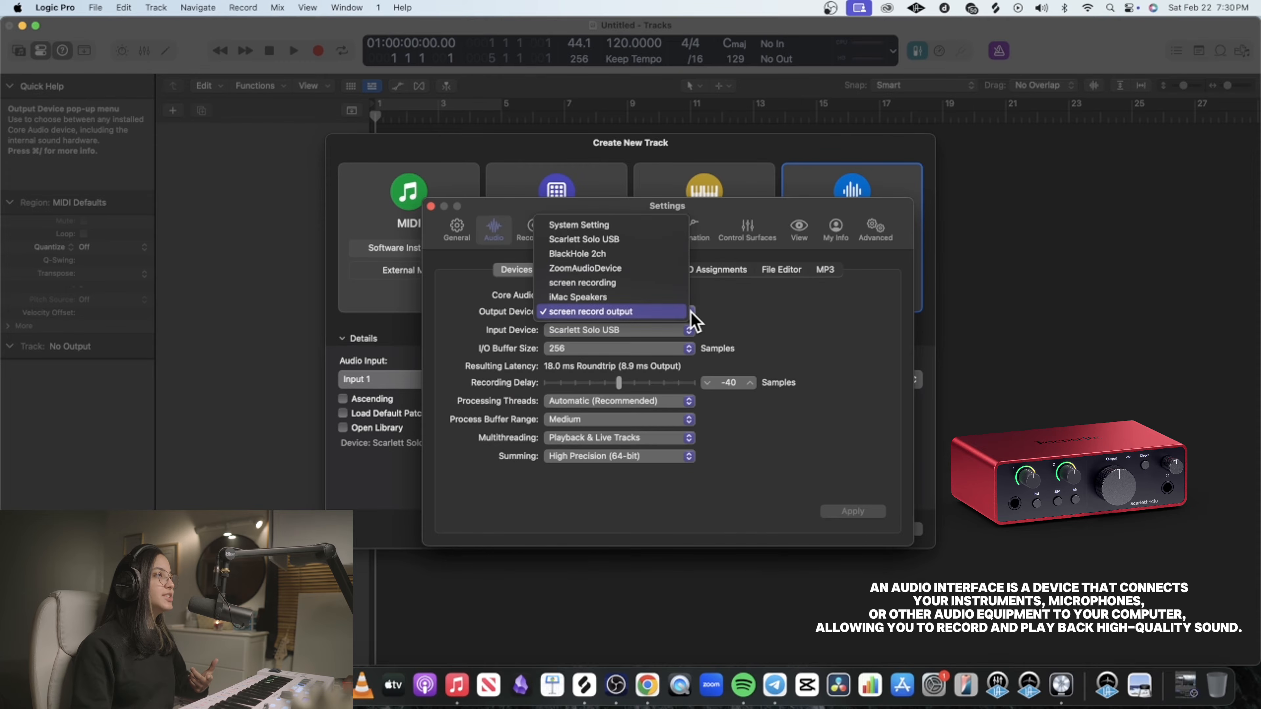
click(713, 316)
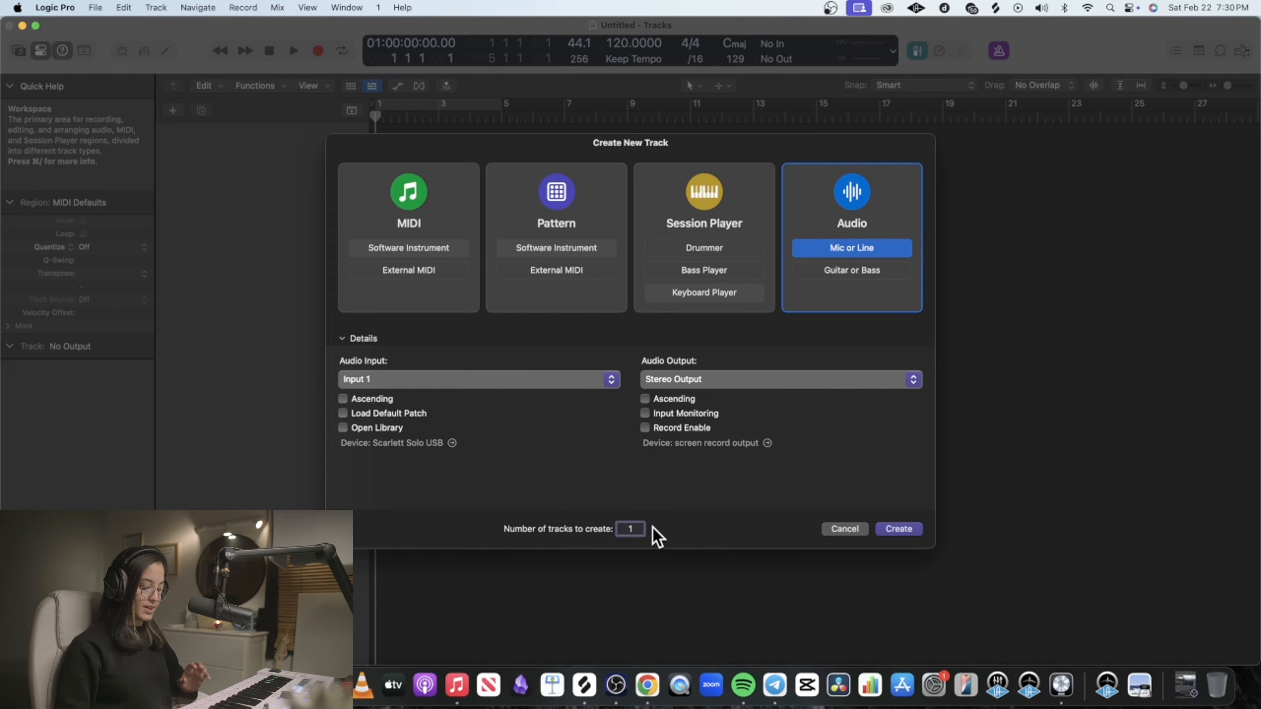
- Create one Mic or Line audio track with Input 1 and Stereo Output
text(0)
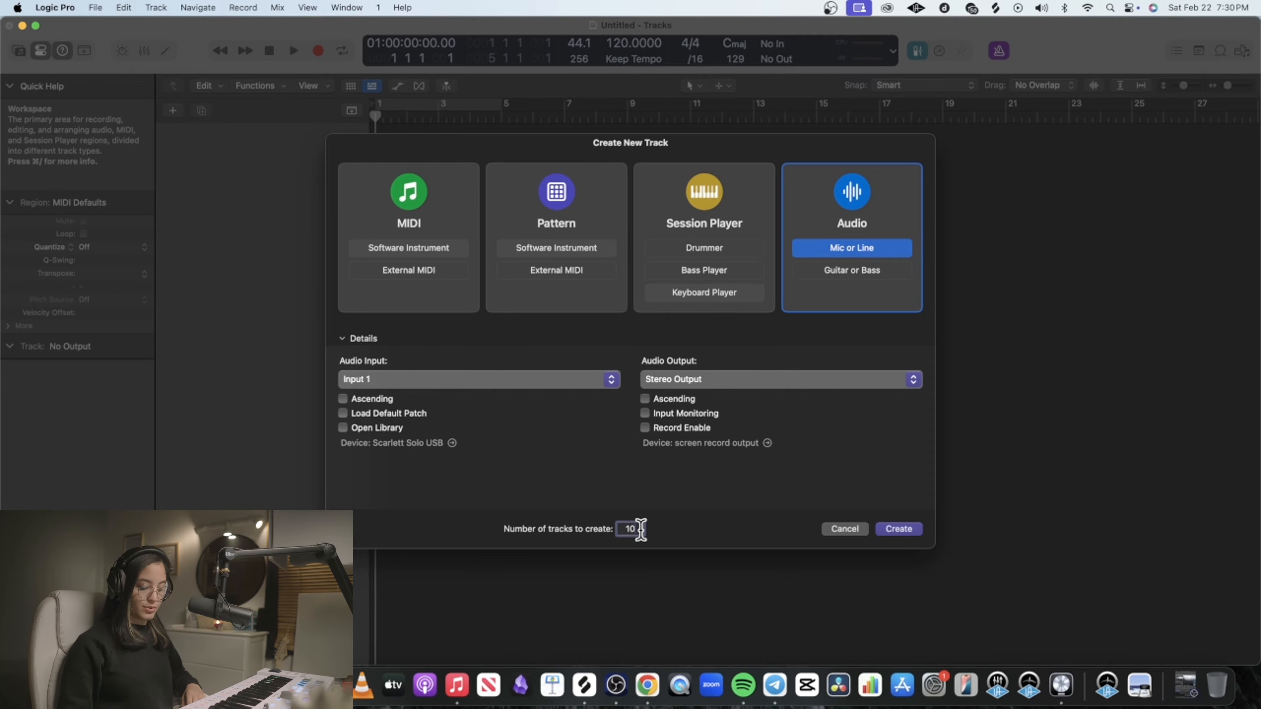
click(907, 536)
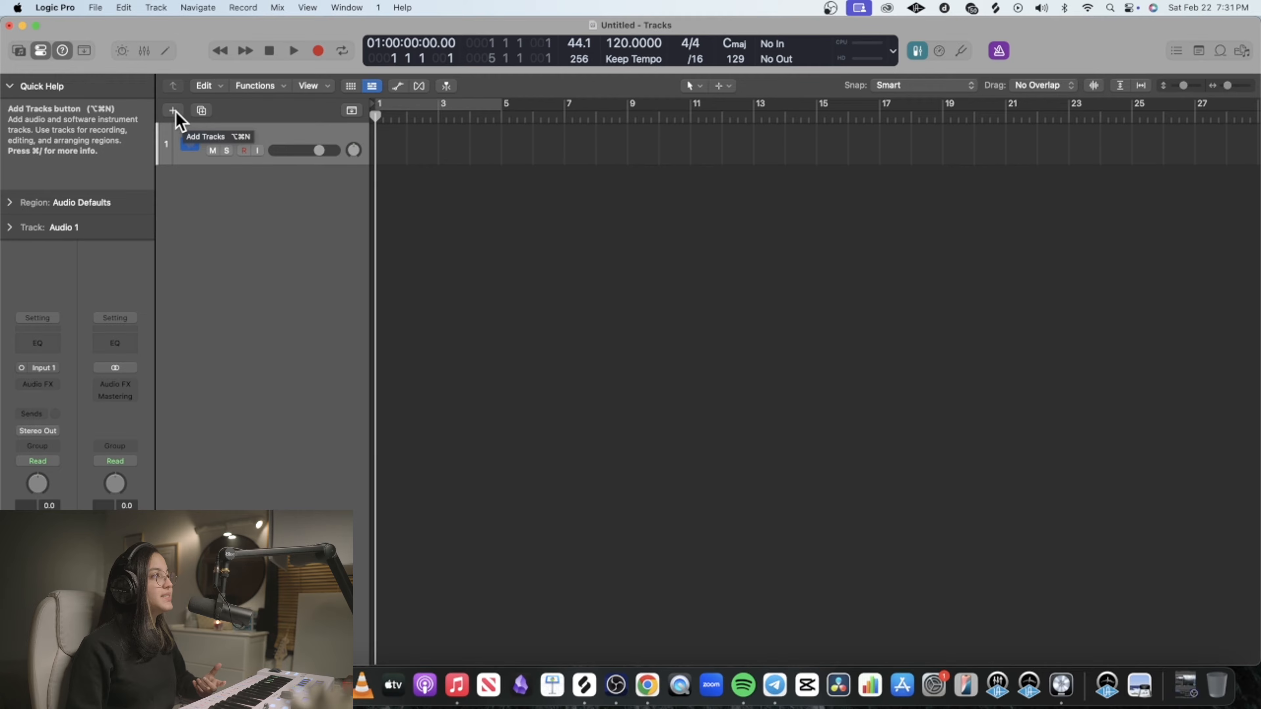
click(202, 111)
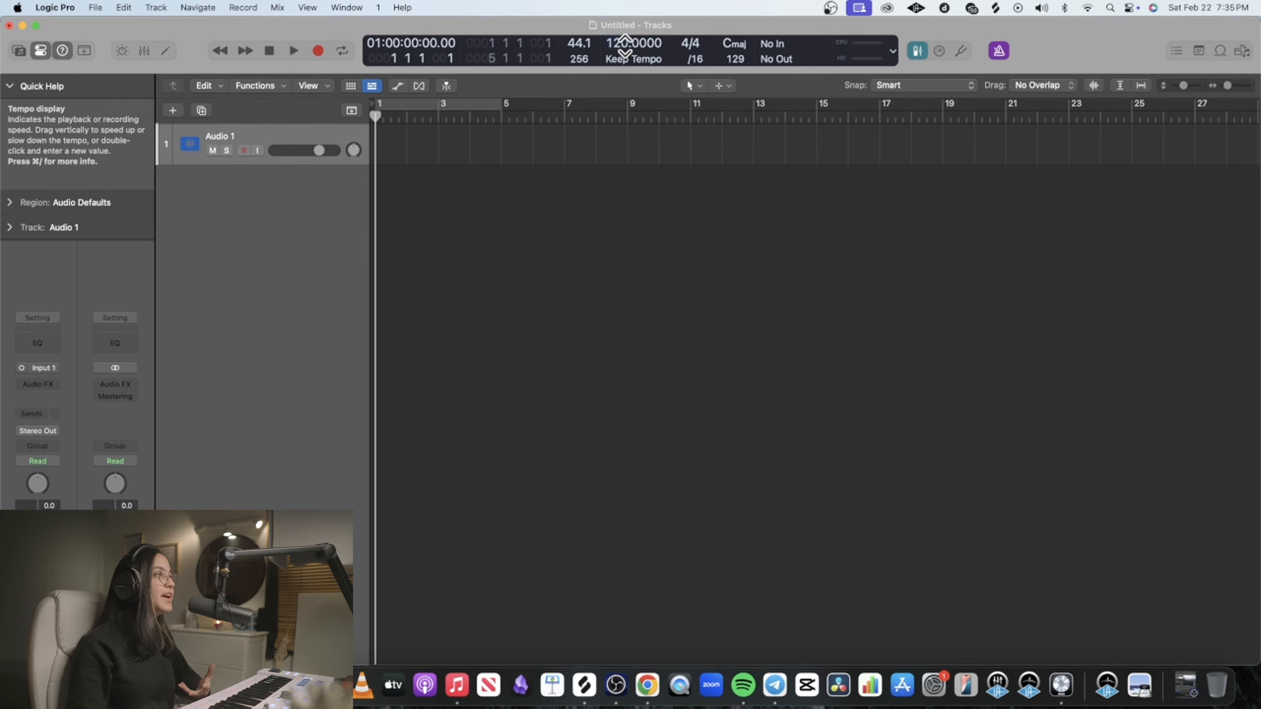
- Set the project tempo to 108 and turn on the metronome
drag(624, 44, 625, 49)
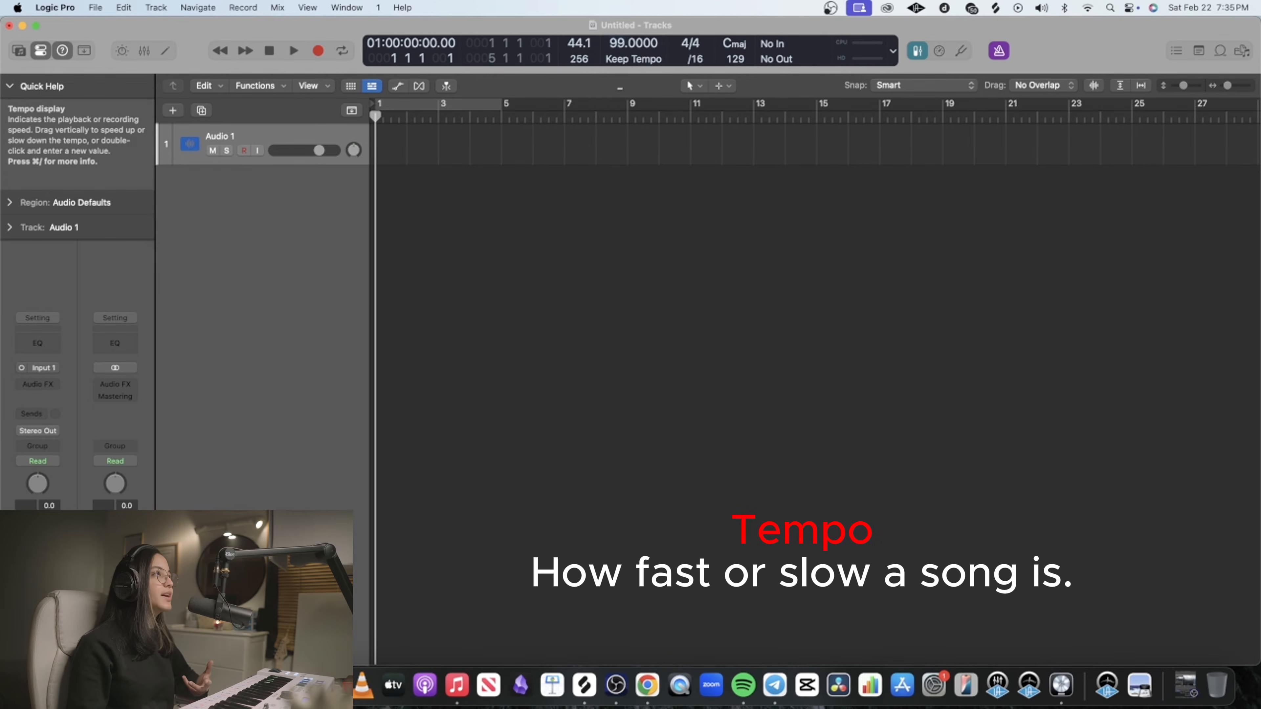
click(734, 45)
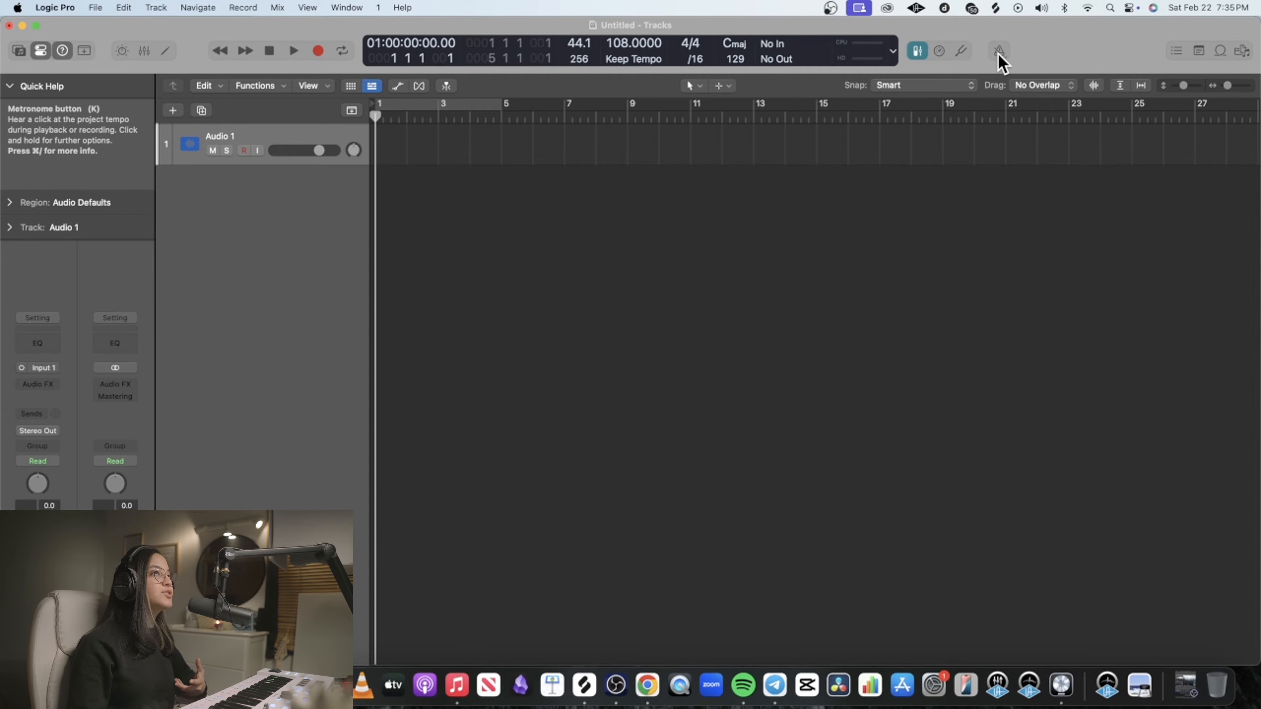
click(1001, 53)
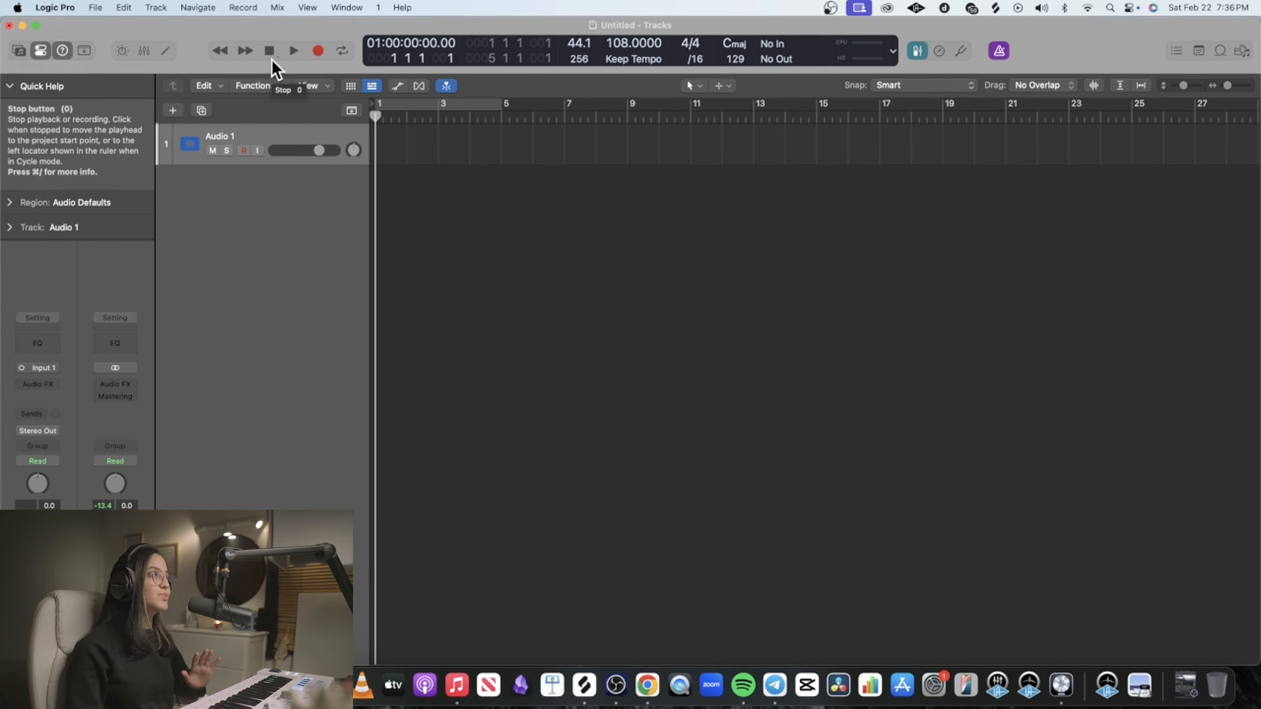
- Rename the first audio track as Vocals
double_click(228, 138)
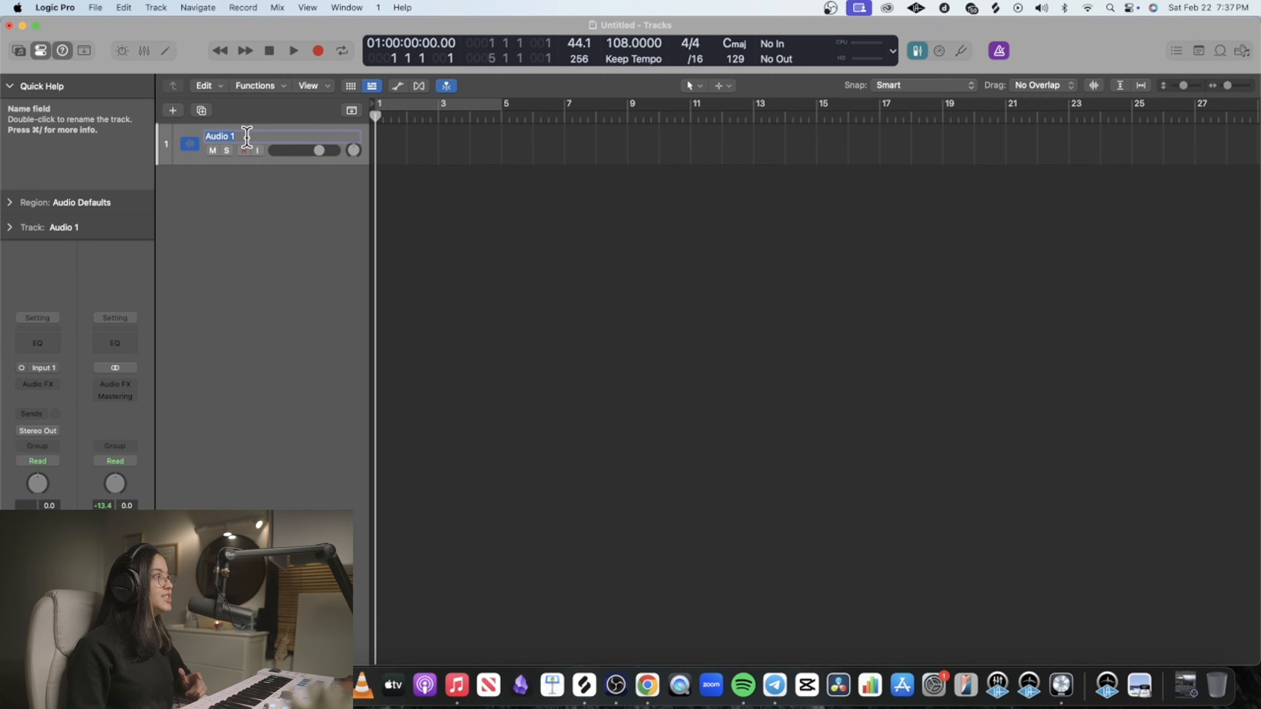
key(BackSpace)
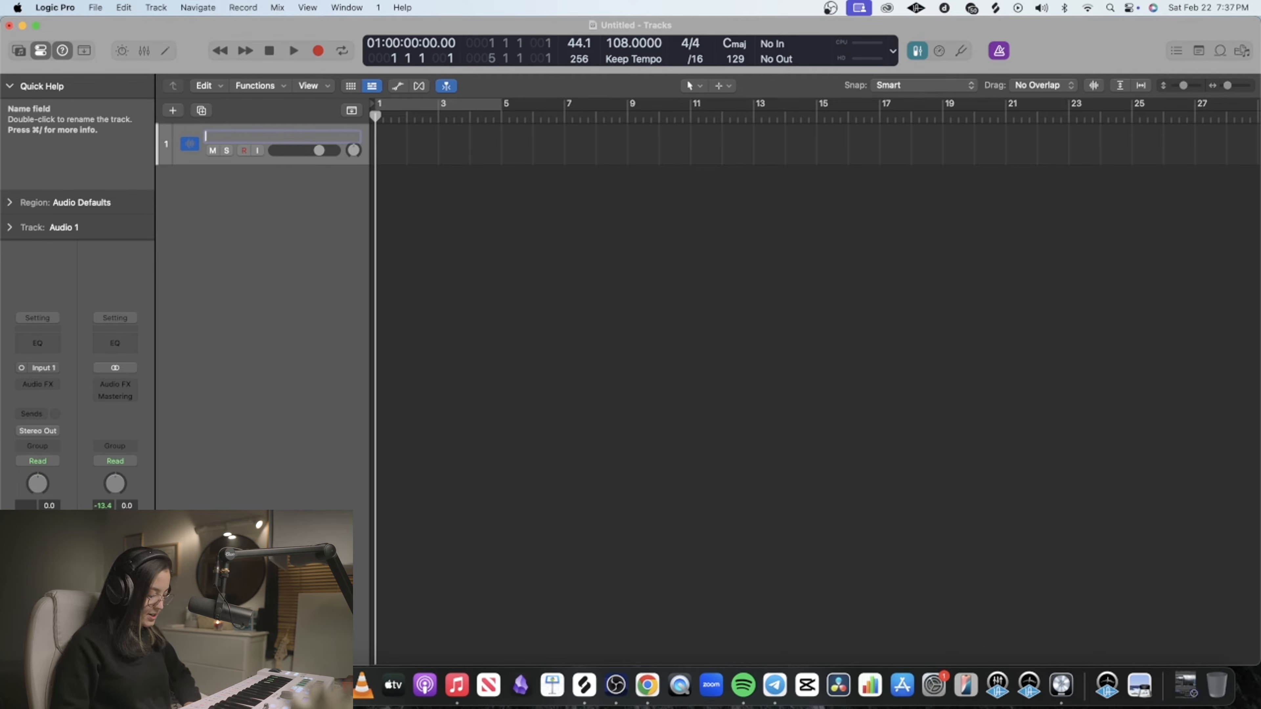
text(Vocals)
key(Return)
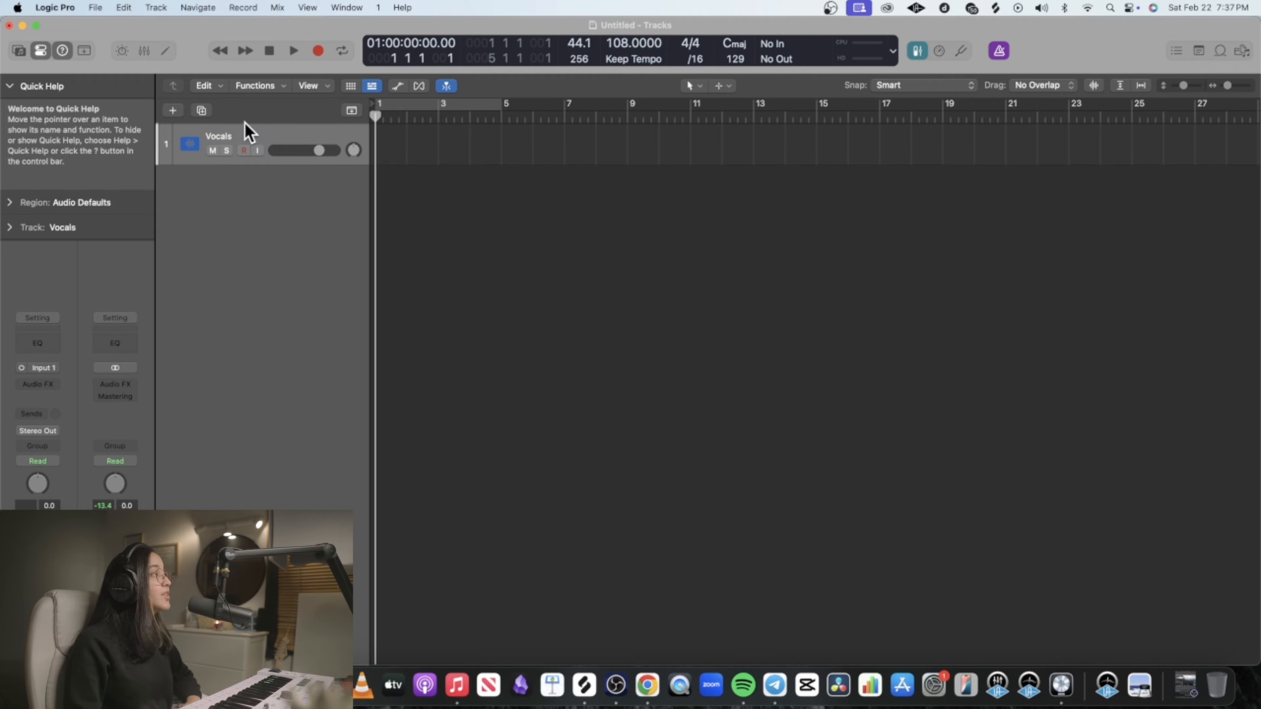
- Add a second audio track with the Vocals track's settings and name it Guitar
click(202, 110)
double_click(218, 179)
text(Guitar)
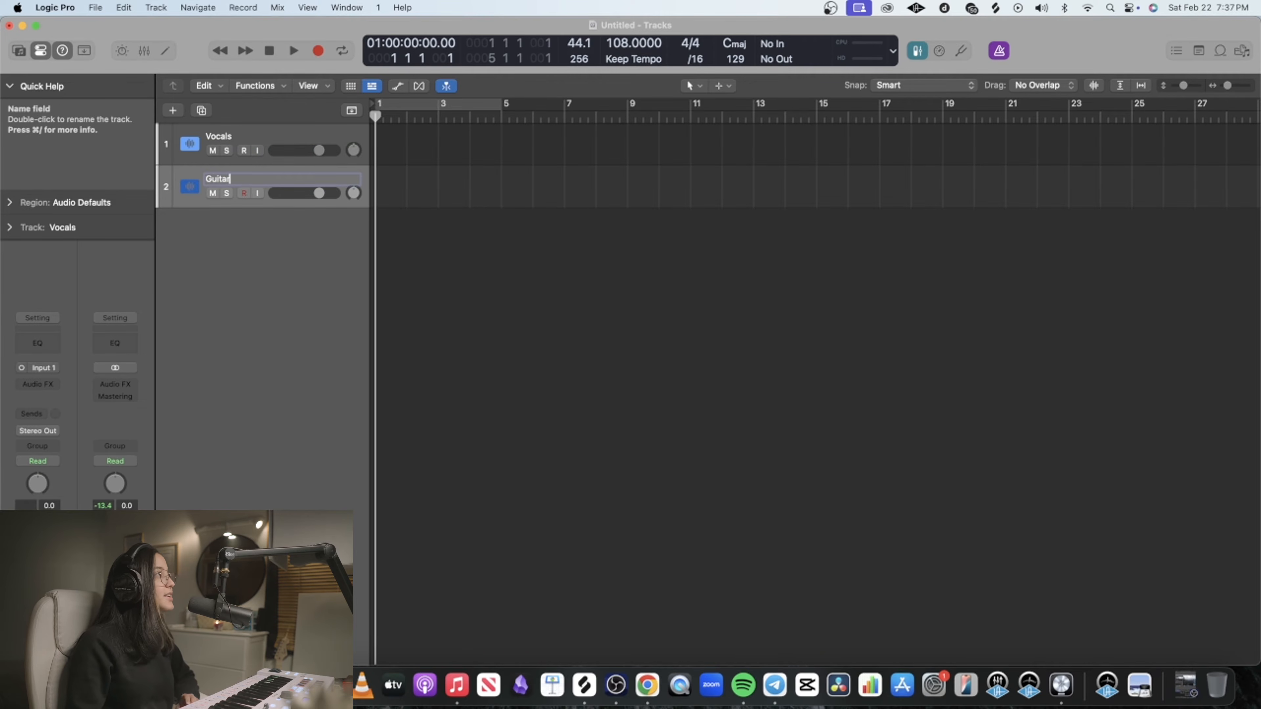
key(Return)
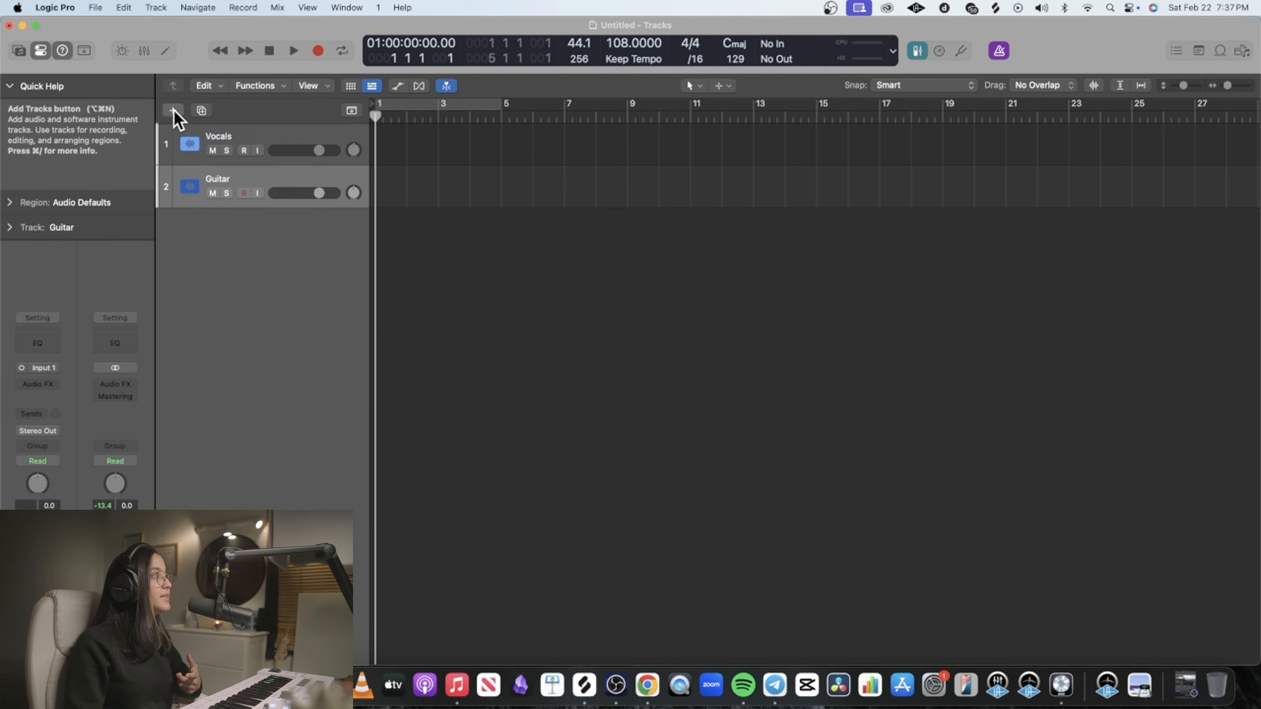
- Add a MIDI software instrument track with the default patch and name it Drums
click(173, 110)
click(420, 202)
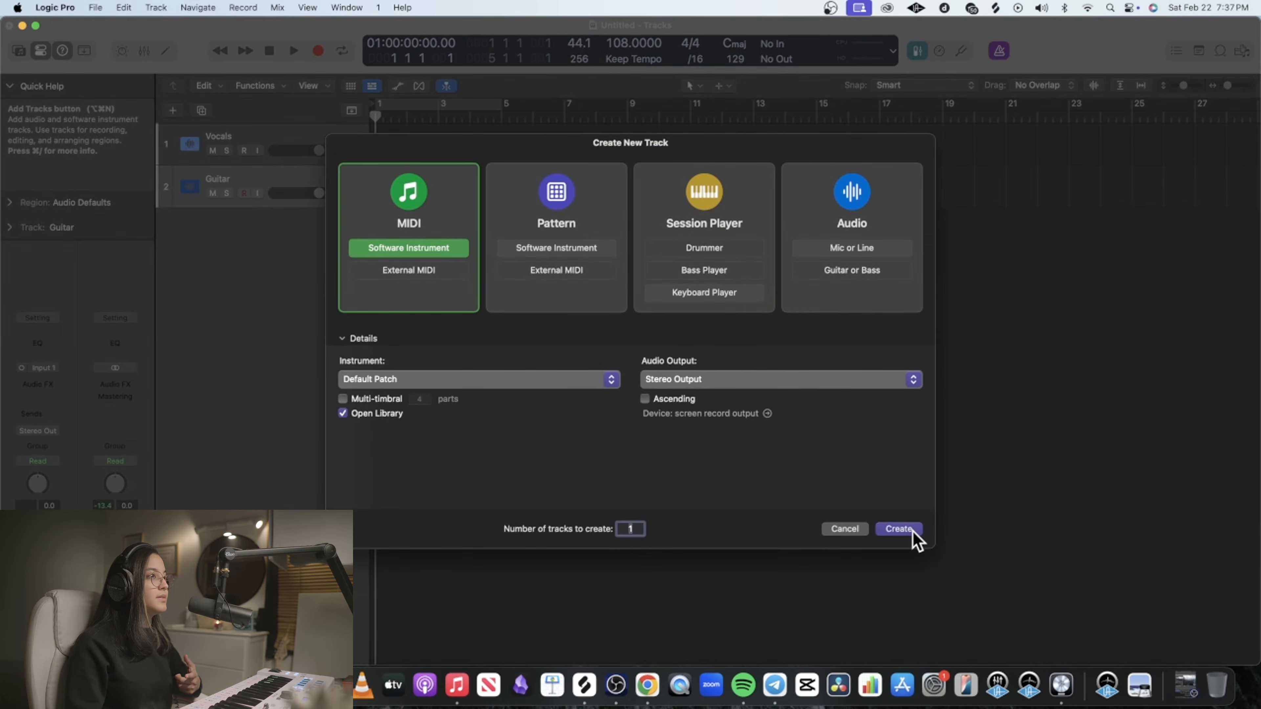
click(898, 529)
double_click(376, 222)
text(Drums)
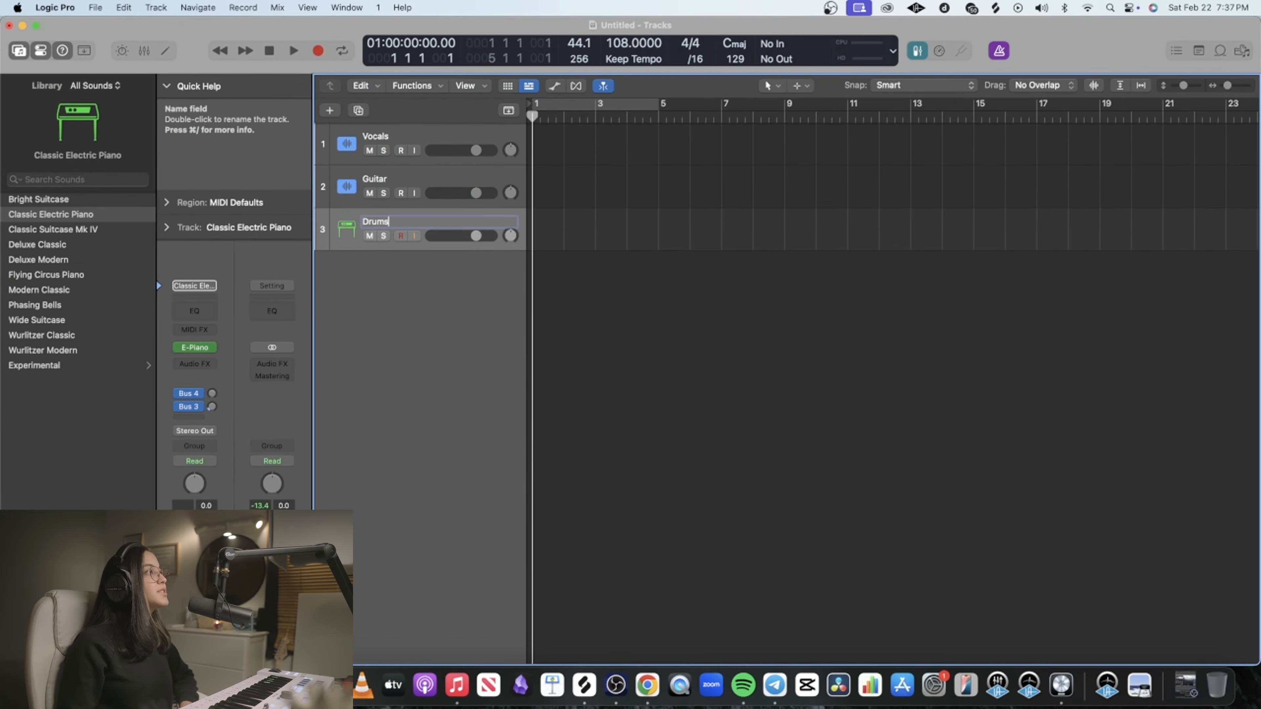
key(Return)
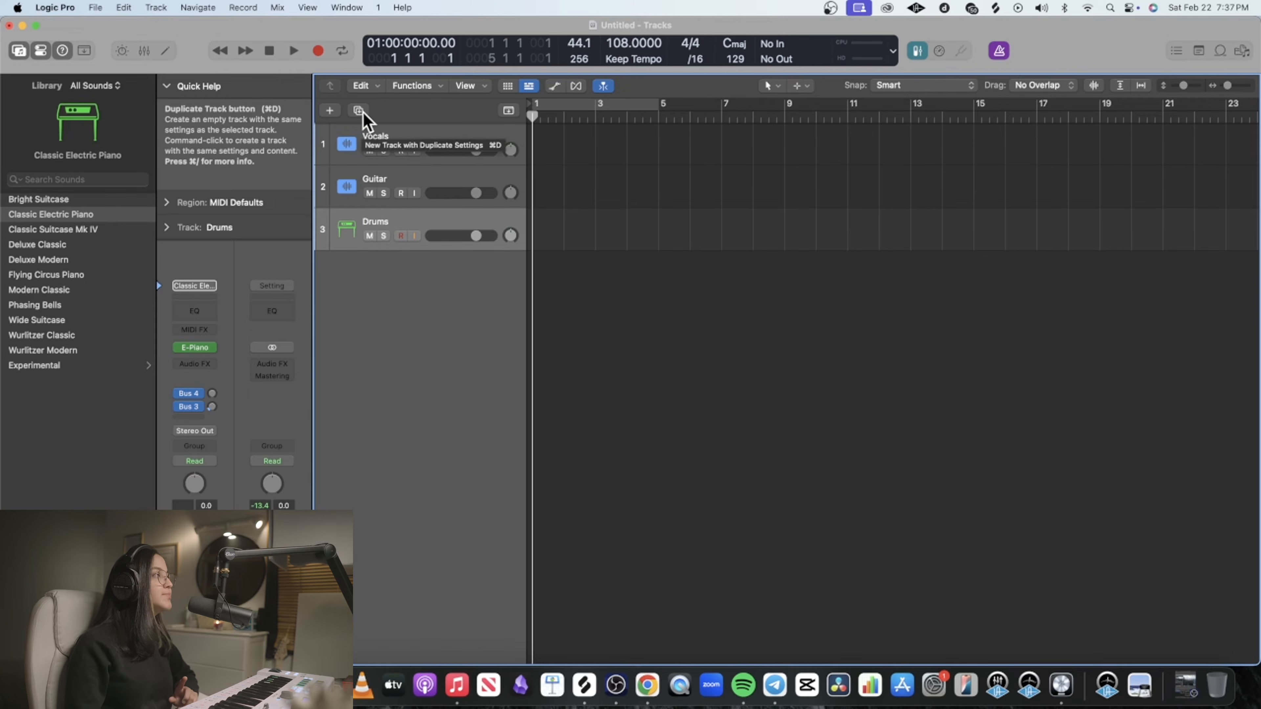
- Duplicate the Drums track's settings onto two new tracks and name them Bass and Pad
click(363, 112)
click(364, 112)
double_click(376, 265)
text(Bass)
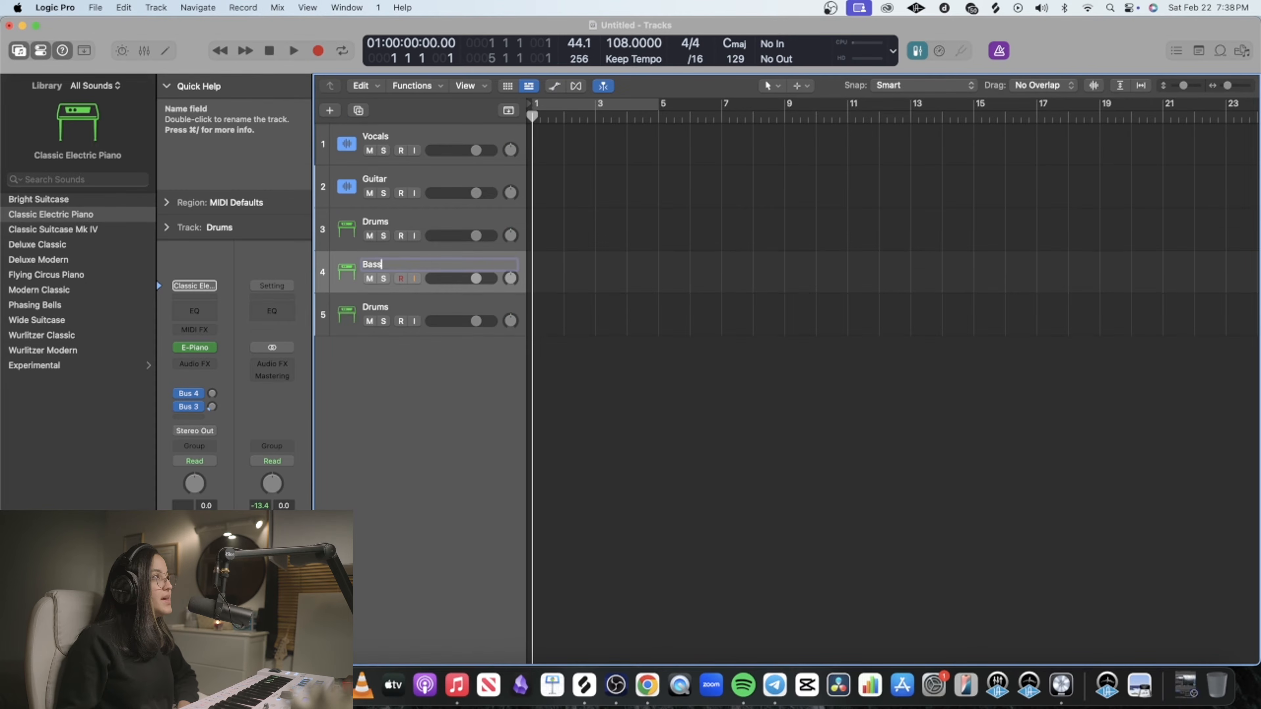
double_click(365, 312)
text(Pad)
- Move the Drums track to the top of the track list and the Pad track directly below it
click(419, 229)
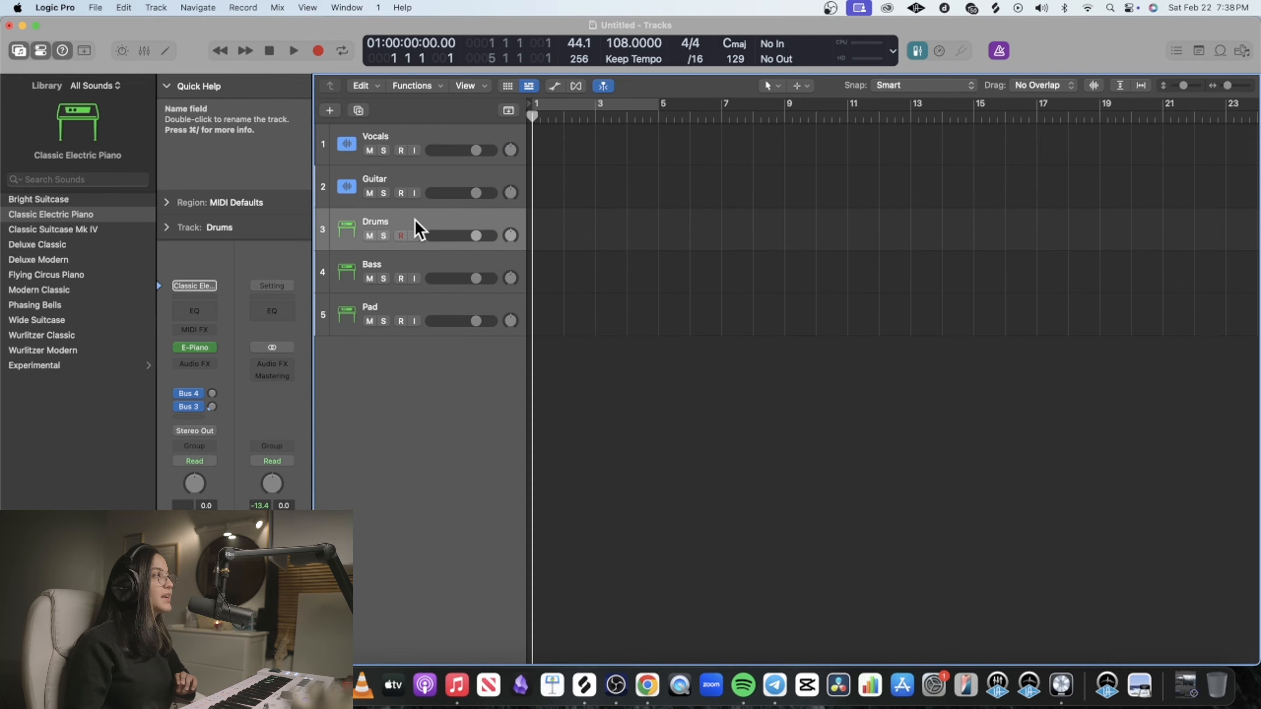
drag(419, 229, 414, 135)
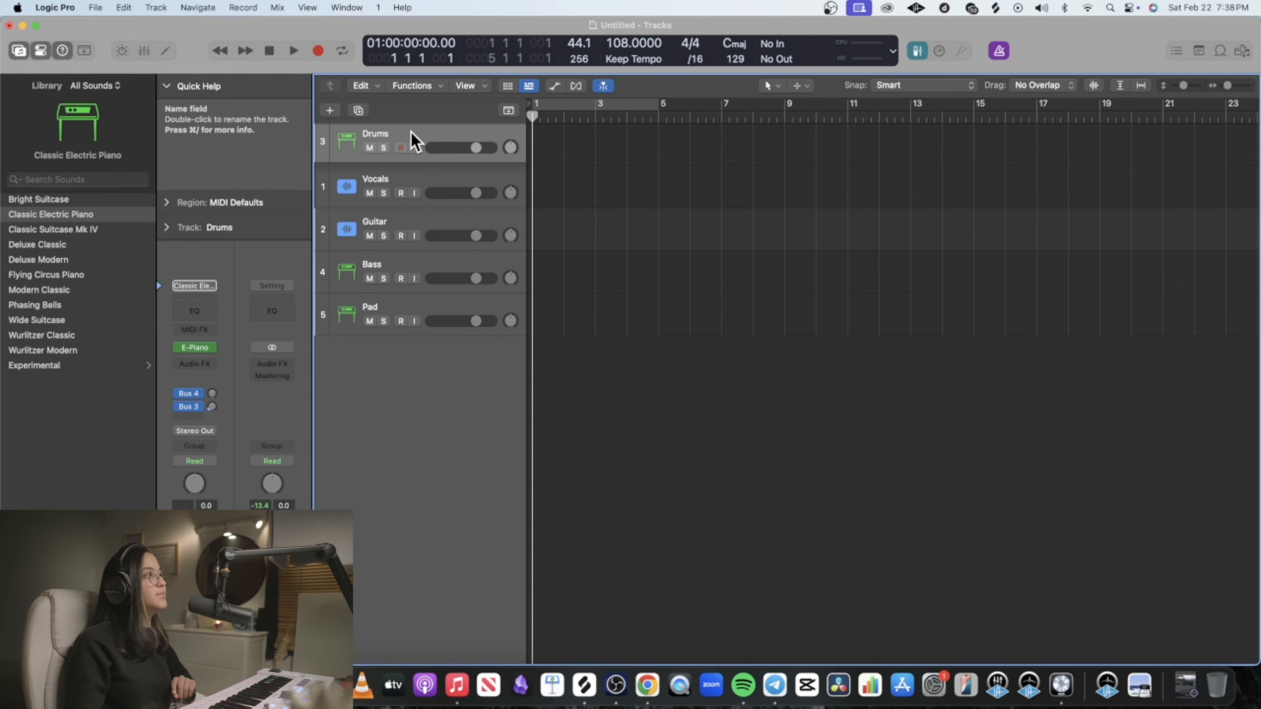
drag(392, 313, 400, 188)
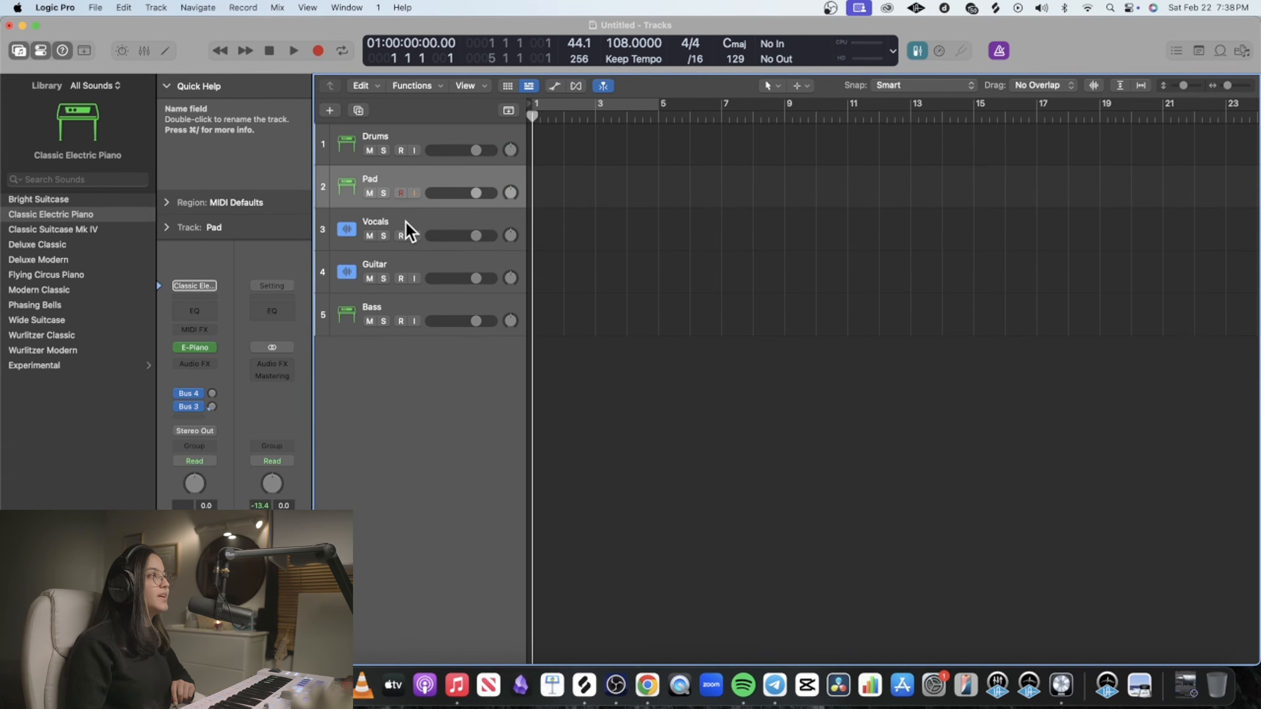
click(409, 231)
- Rename the Pad track as Pad/piano
double_click(393, 178)
key(Right)
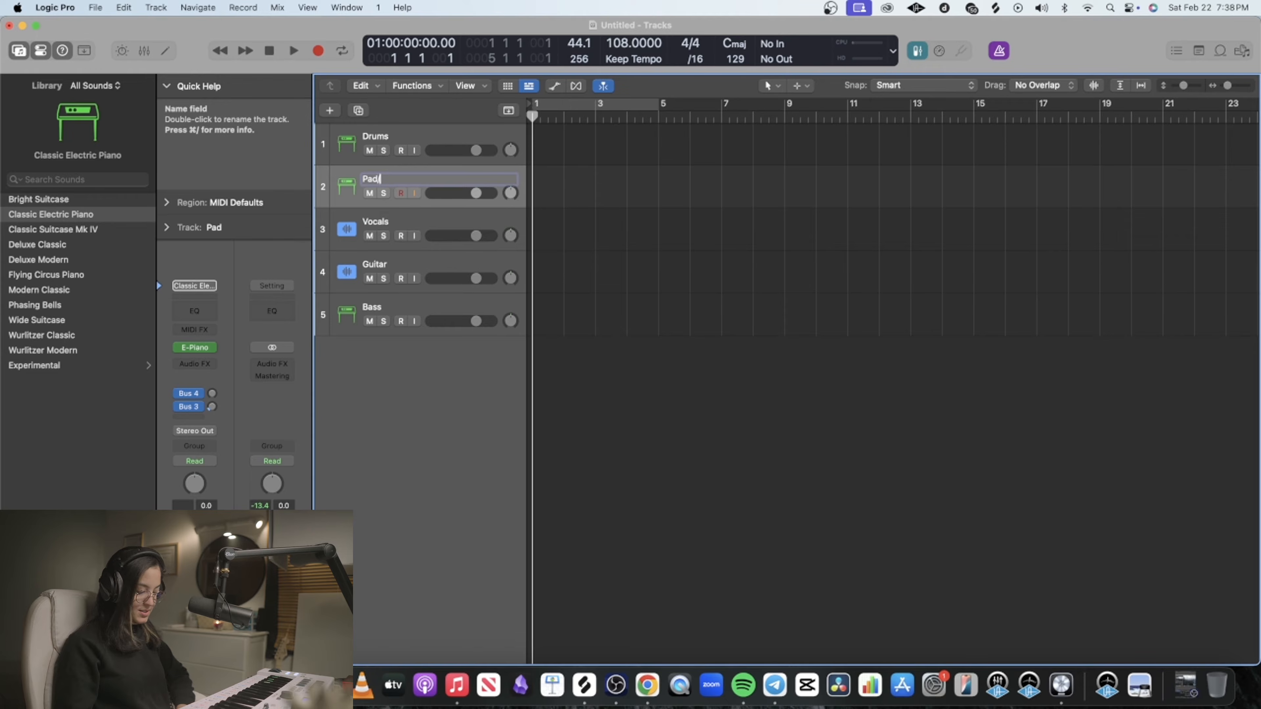
text(/piano)
key(Return)
- Move the Guitar track directly below Pad/piano and the Bass track above Vocals
drag(403, 279, 403, 223)
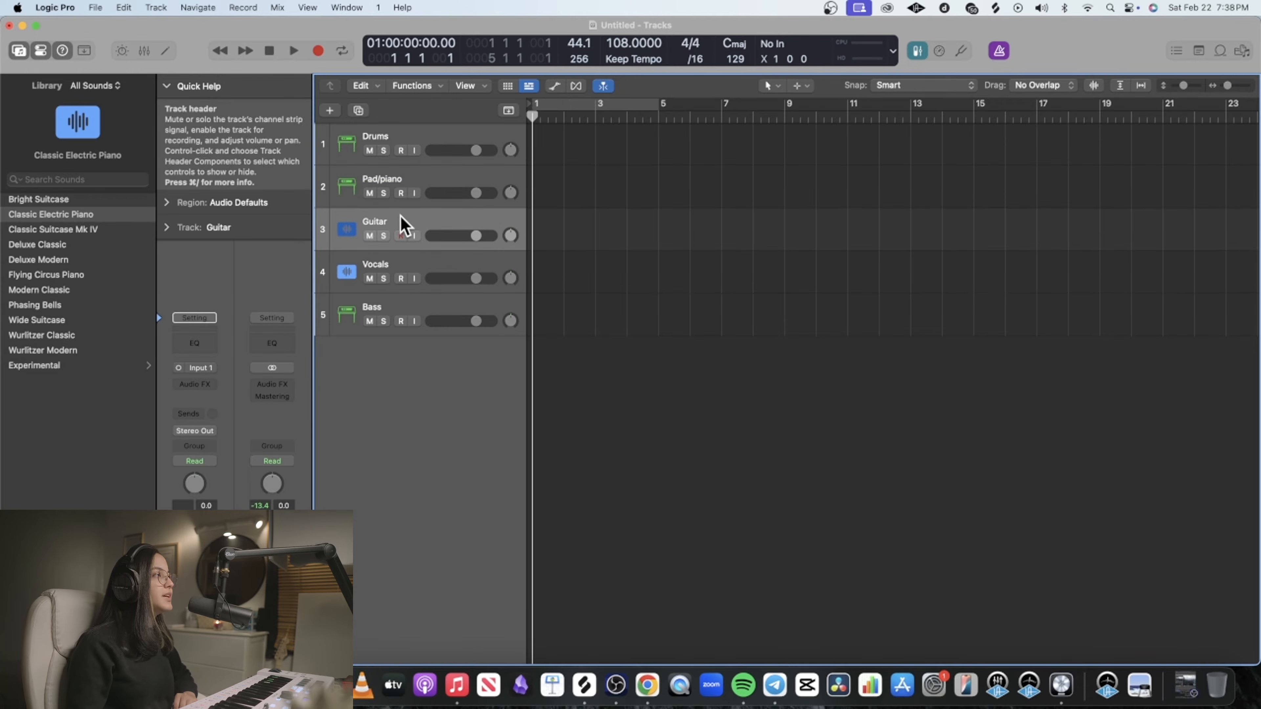
drag(399, 323, 410, 259)
click(412, 317)
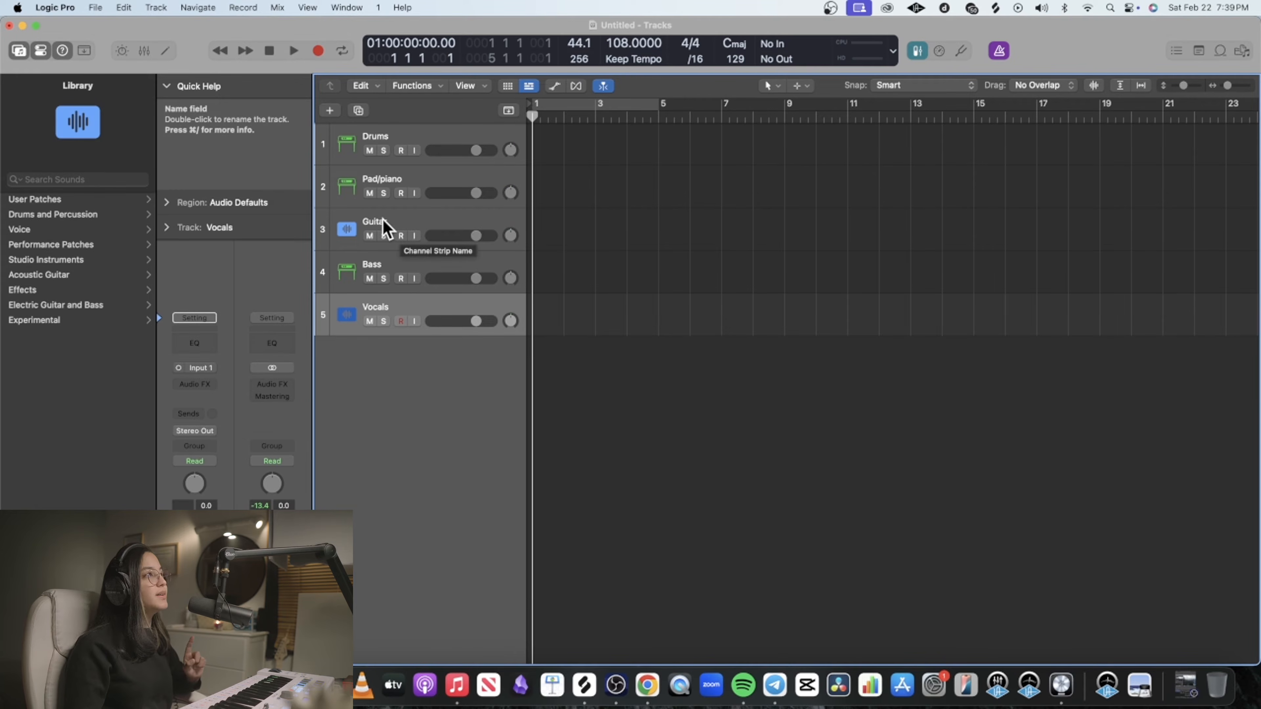
- Set the Guitar track's audio input to Input 2
click(404, 219)
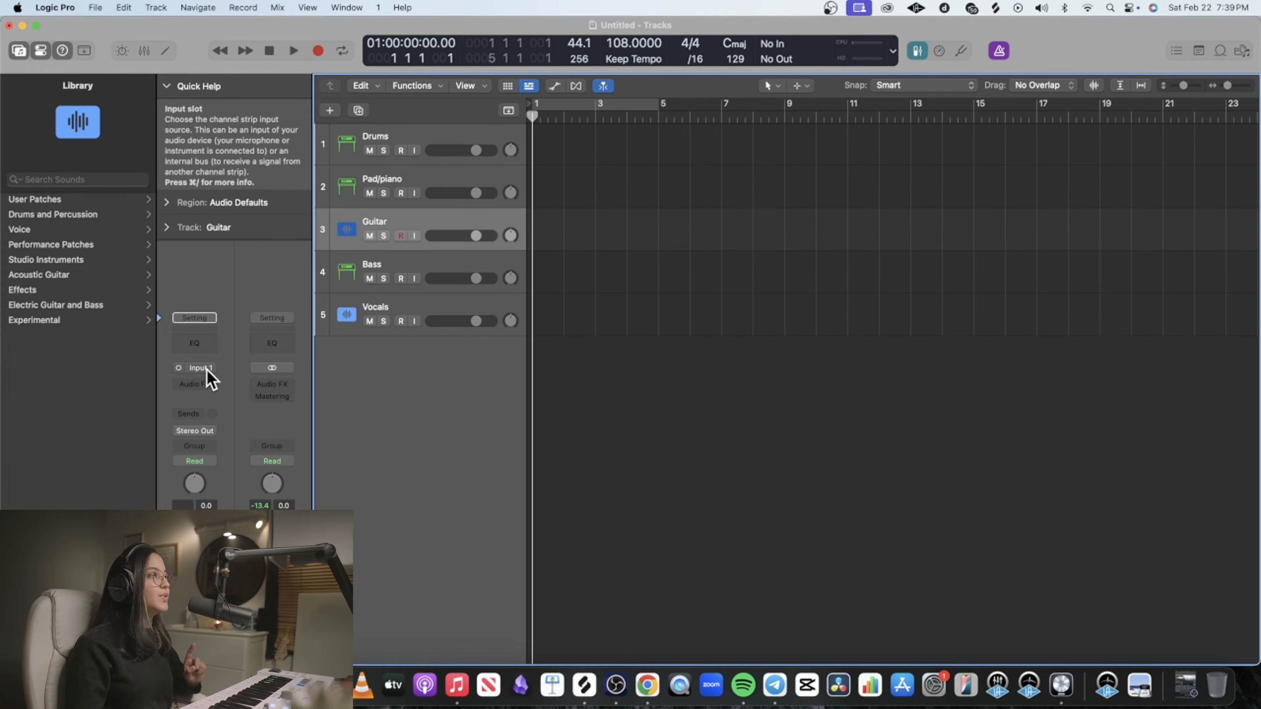
click(408, 308)
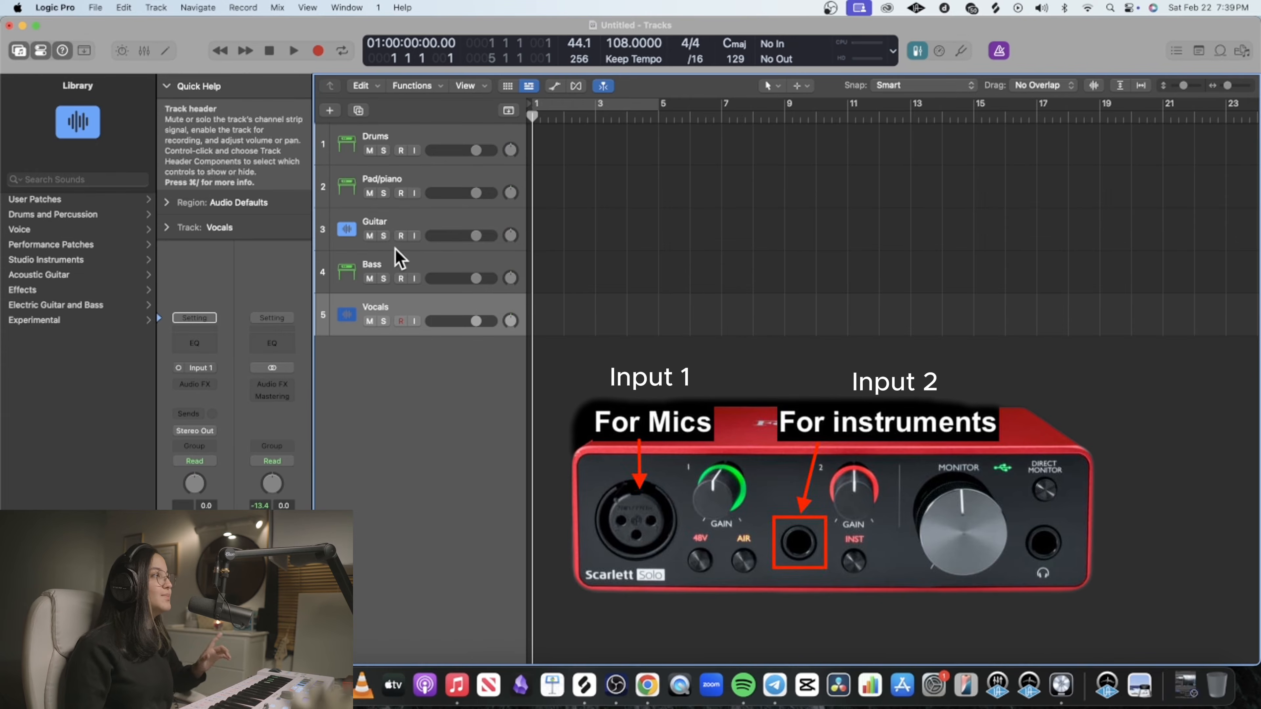
click(396, 230)
click(213, 368)
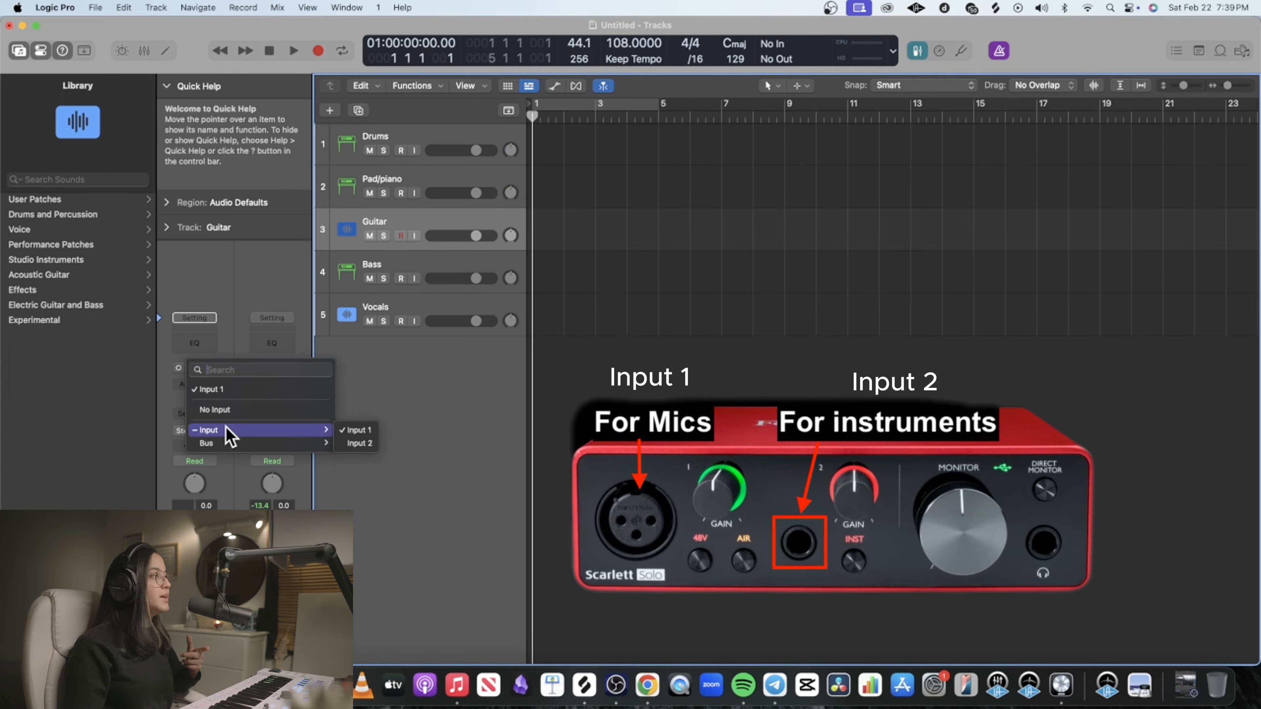
click(357, 443)
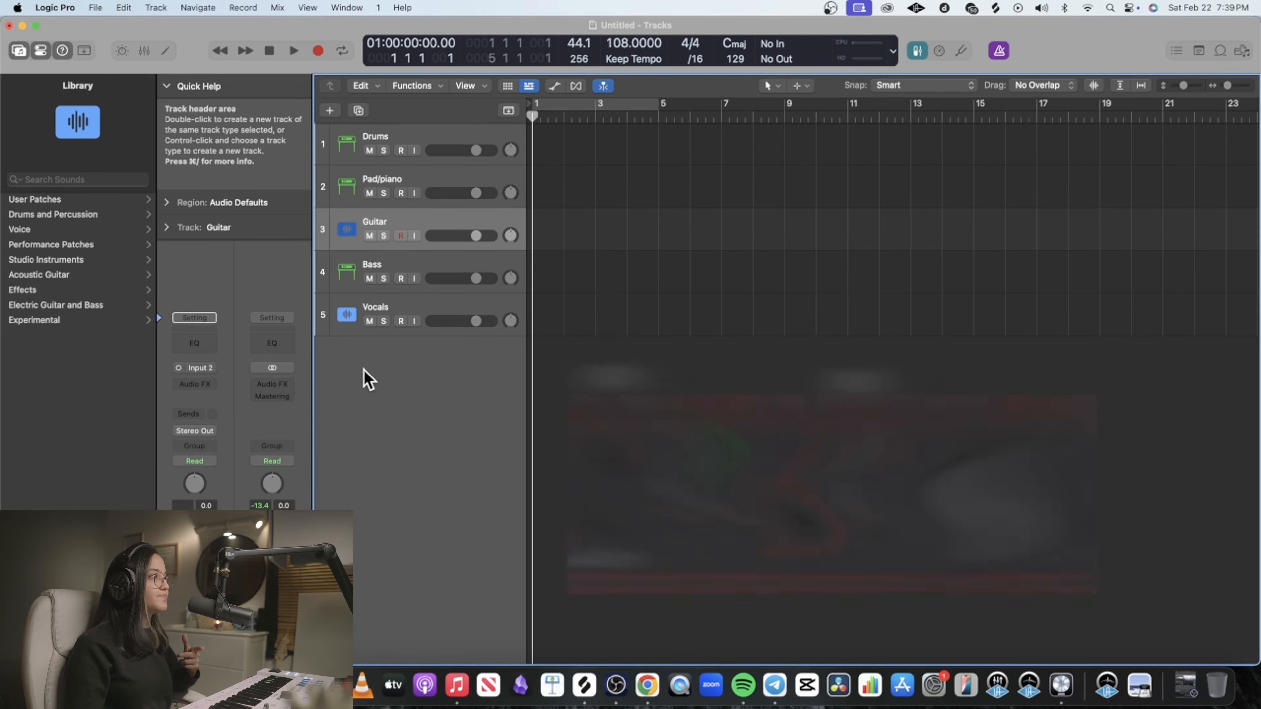
- Select the Drums track and load the Blue Ridge patch from the Library's Drum Kit category
click(406, 134)
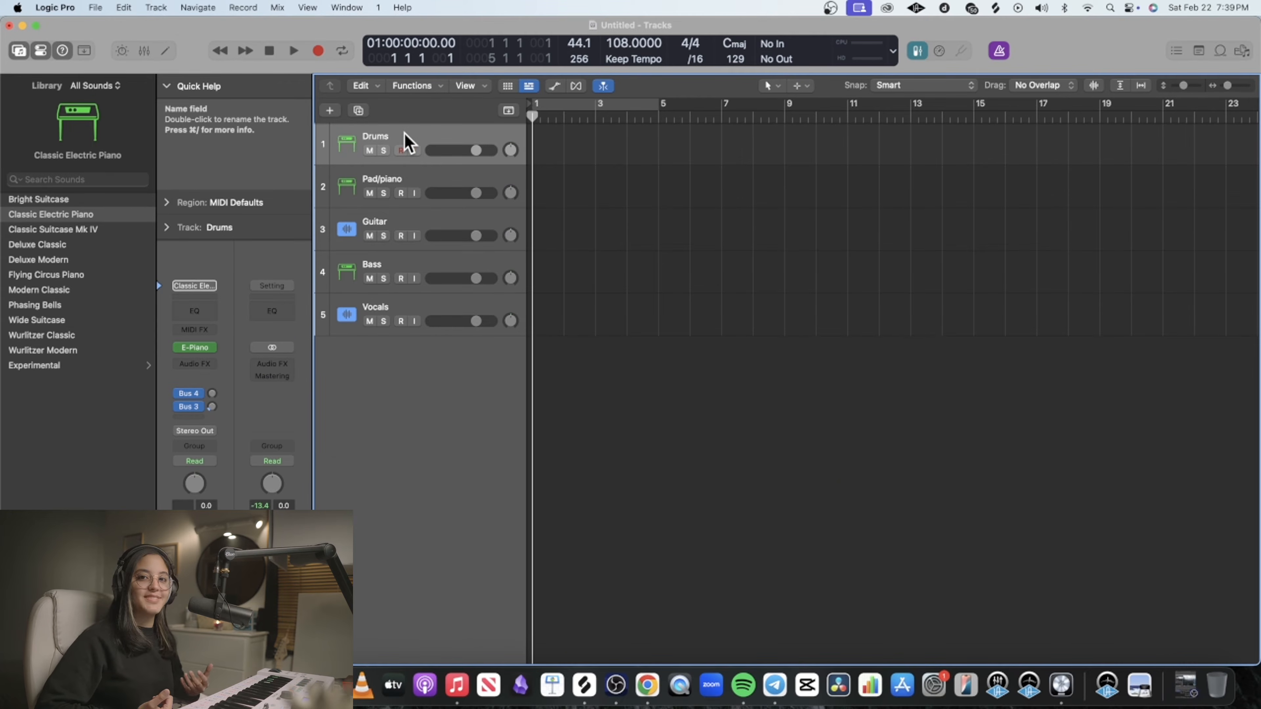
key(y)
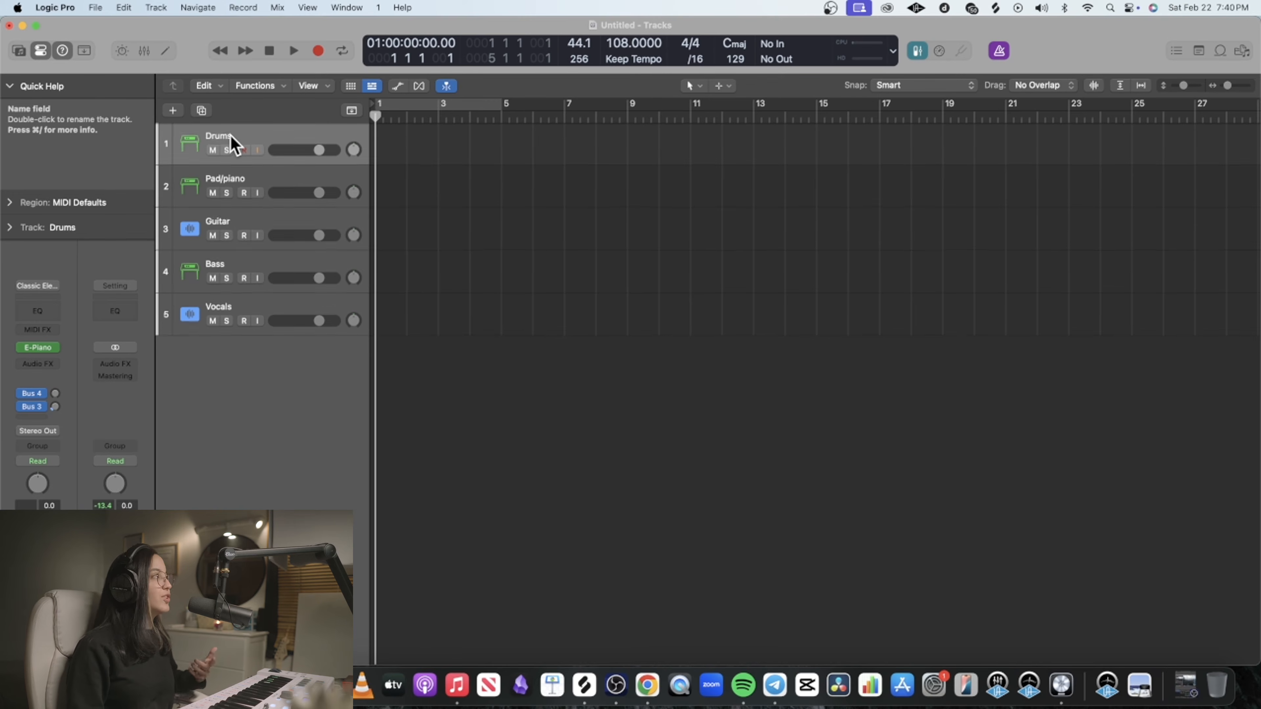
click(19, 54)
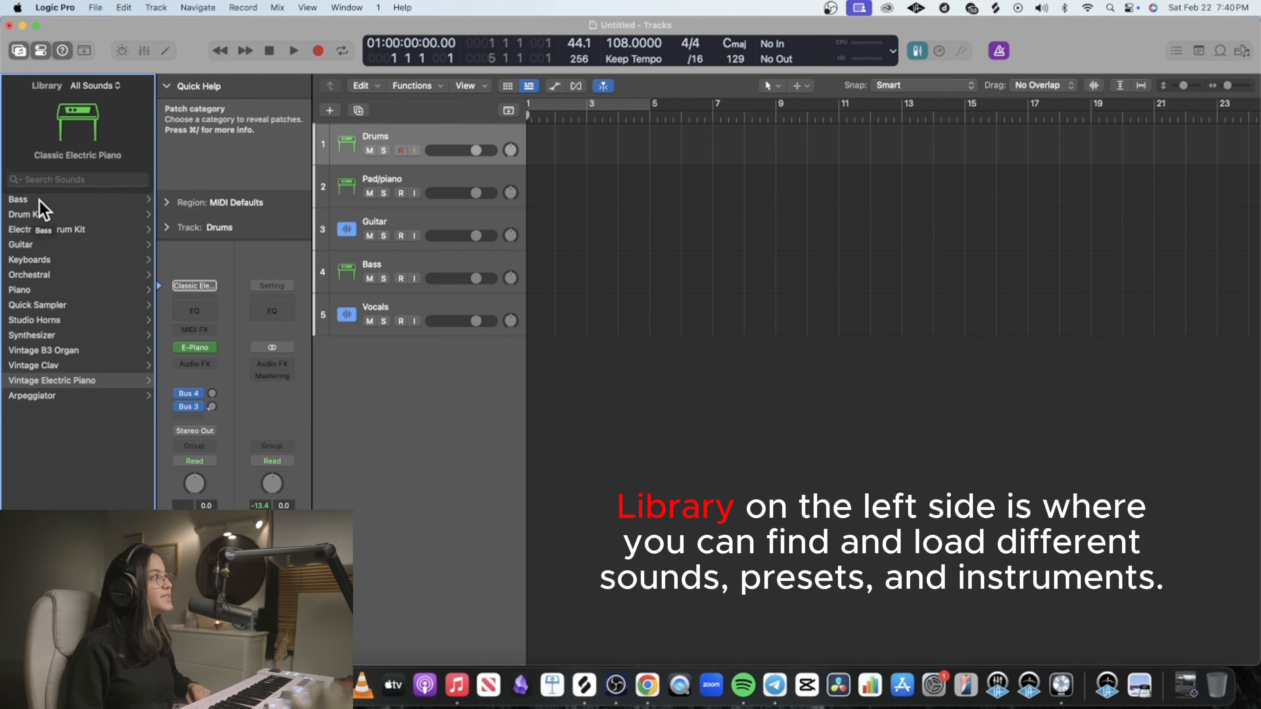
click(27, 215)
click(11, 226)
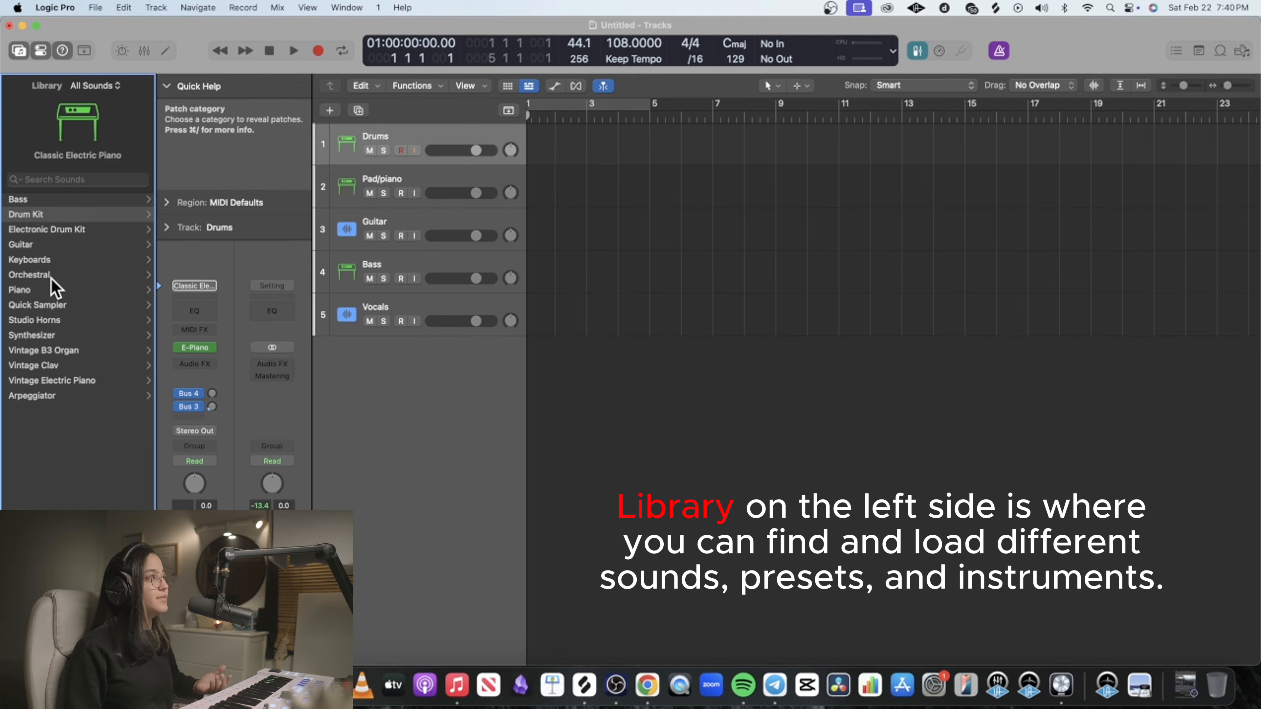
click(38, 215)
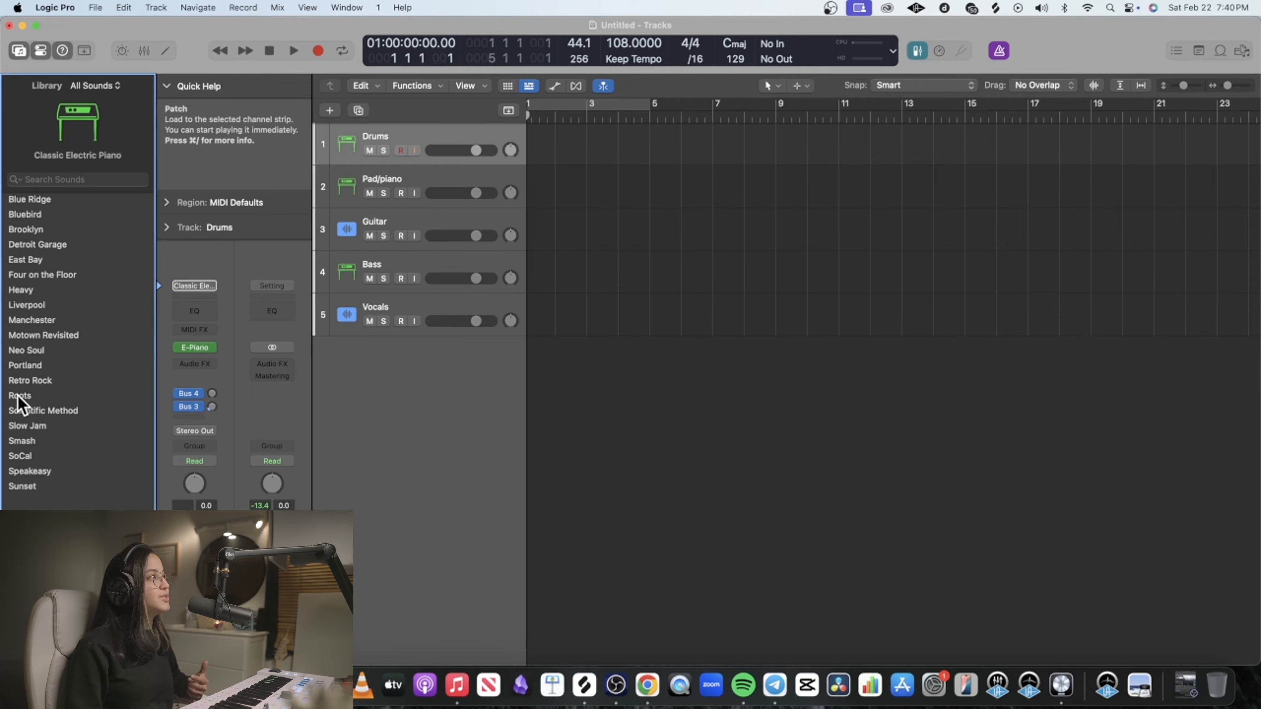
click(35, 199)
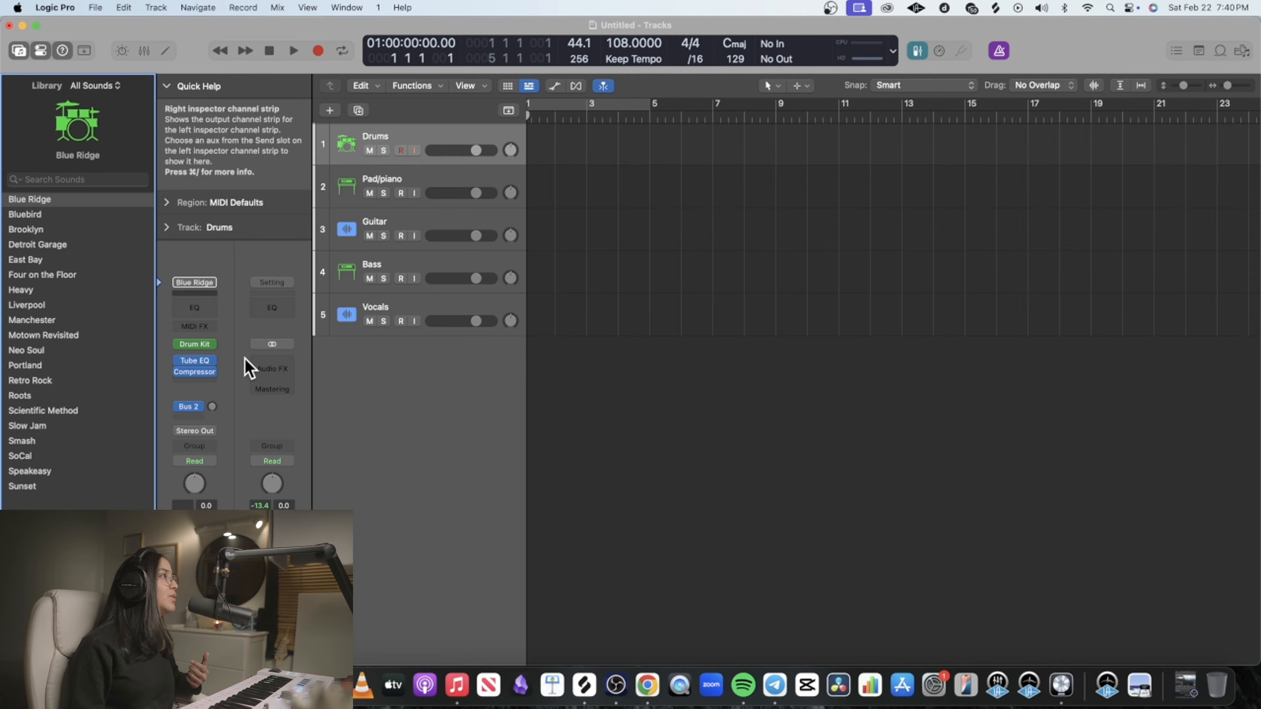
- Open the Drum Kit instrument, audition a few drum sounds with Musical Typing, and close both windows
click(195, 344)
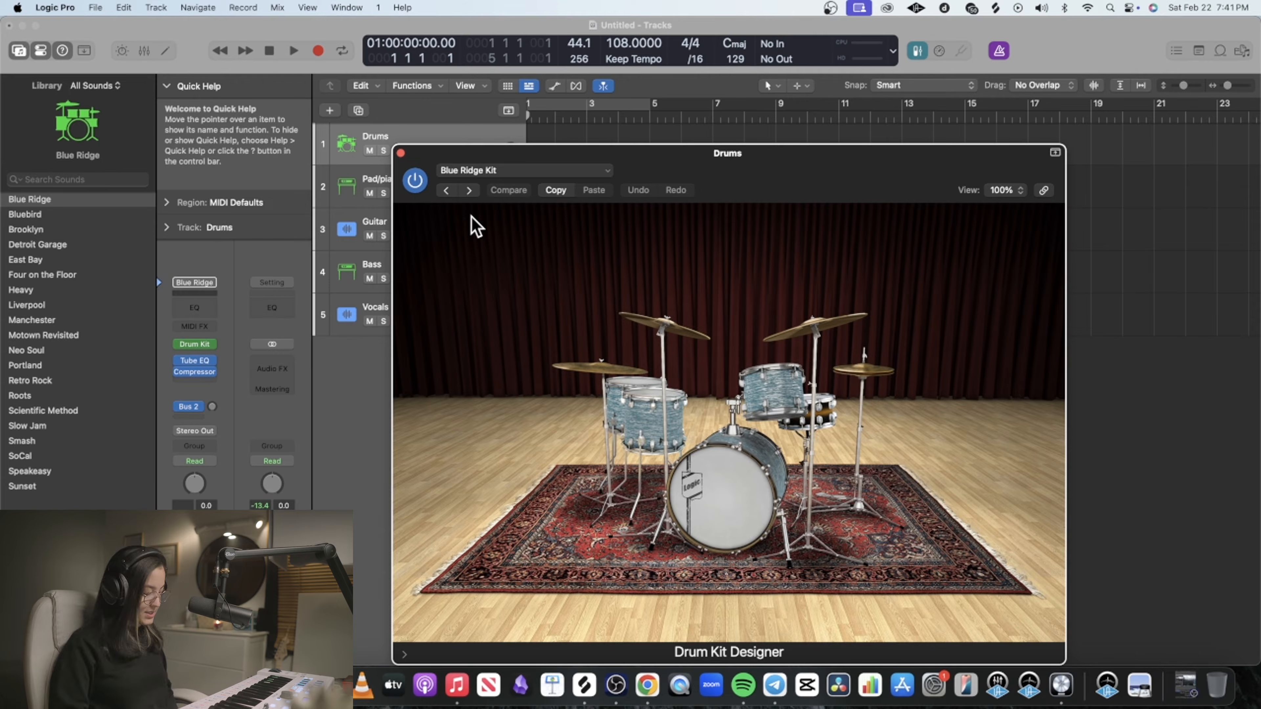
key(super+k)
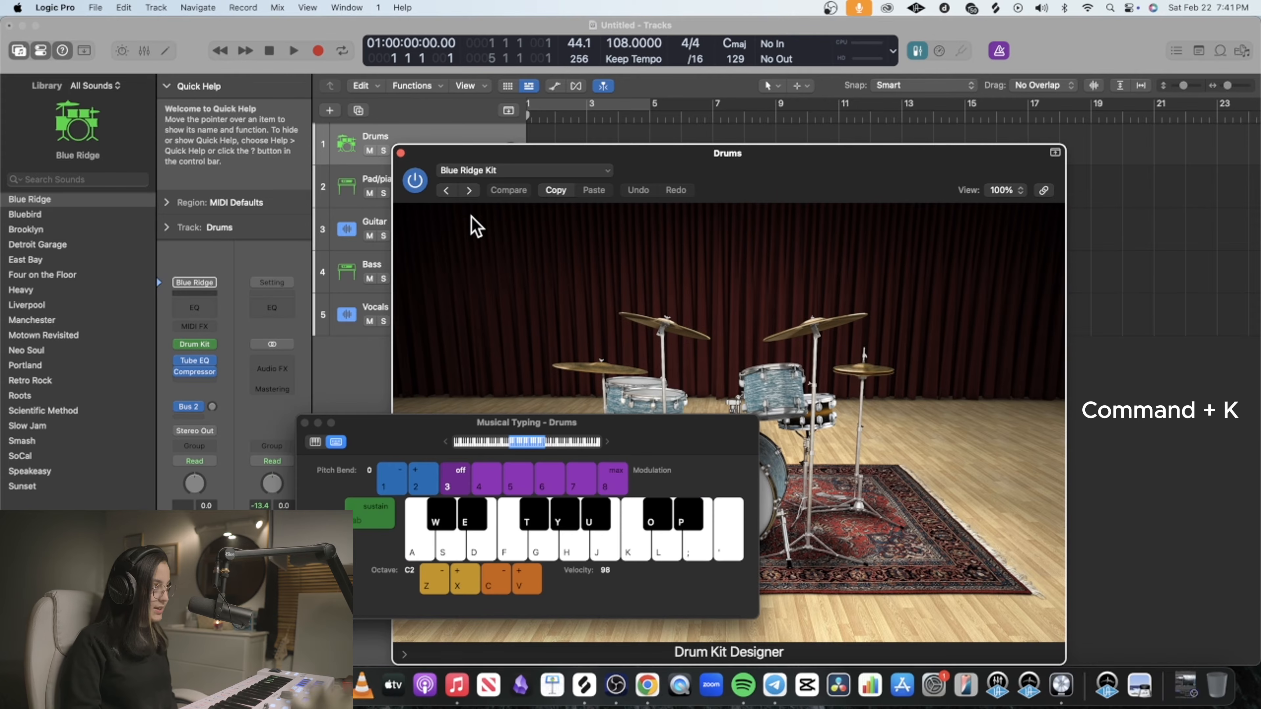
key(a)
key(s)
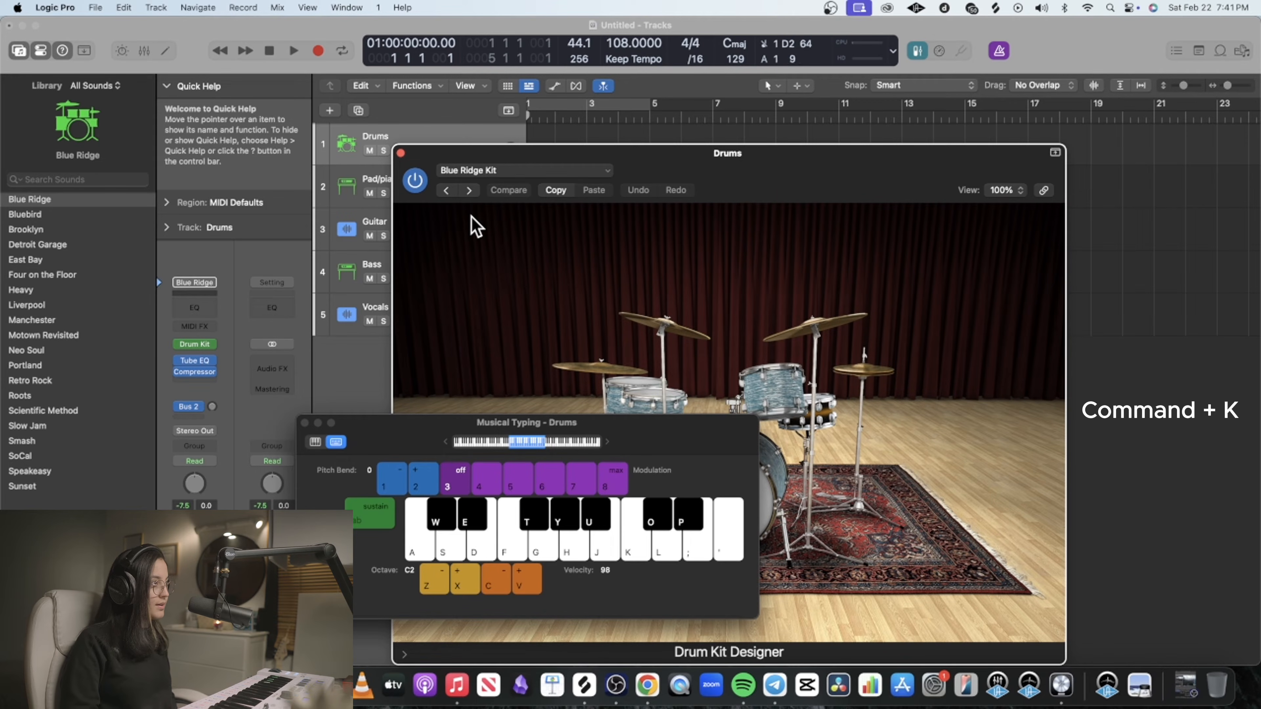
key(s)
key(f)
key(super+k)
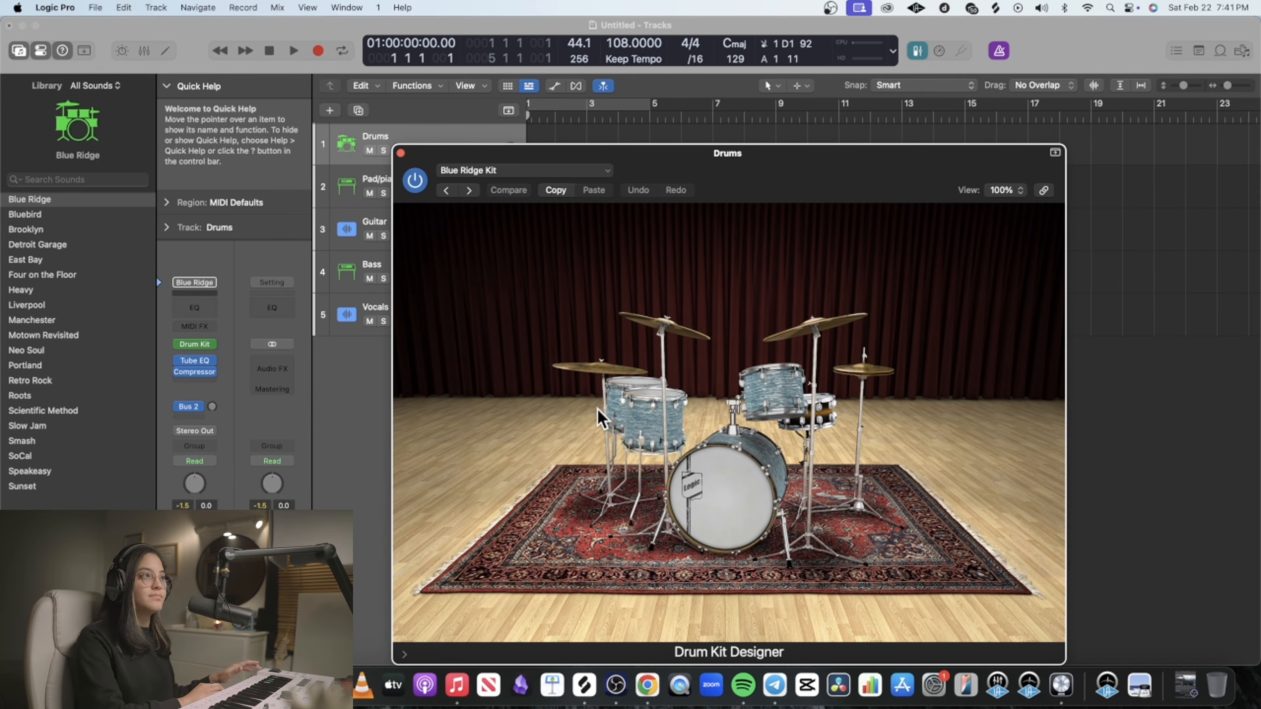
click(401, 153)
- Load the Bluebird drum kit on the Drums track and set the project tempo to 90
key(Down)
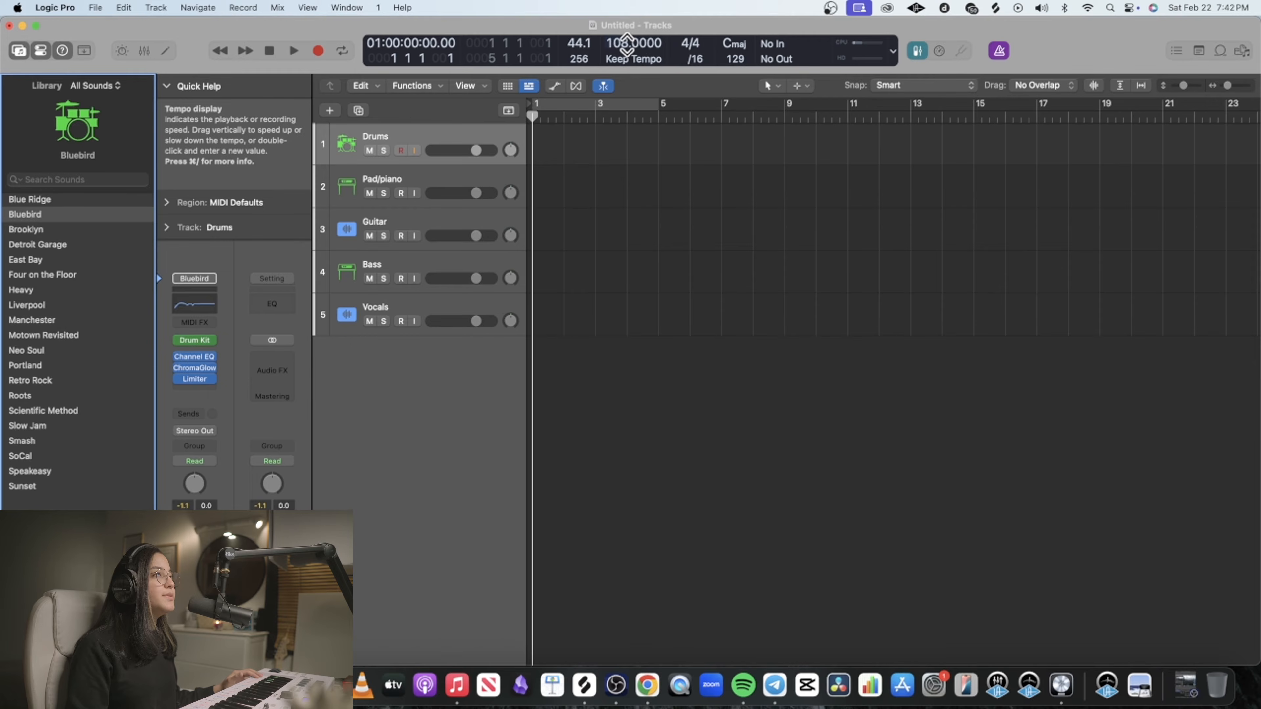
drag(623, 44, 624, 49)
click(293, 51)
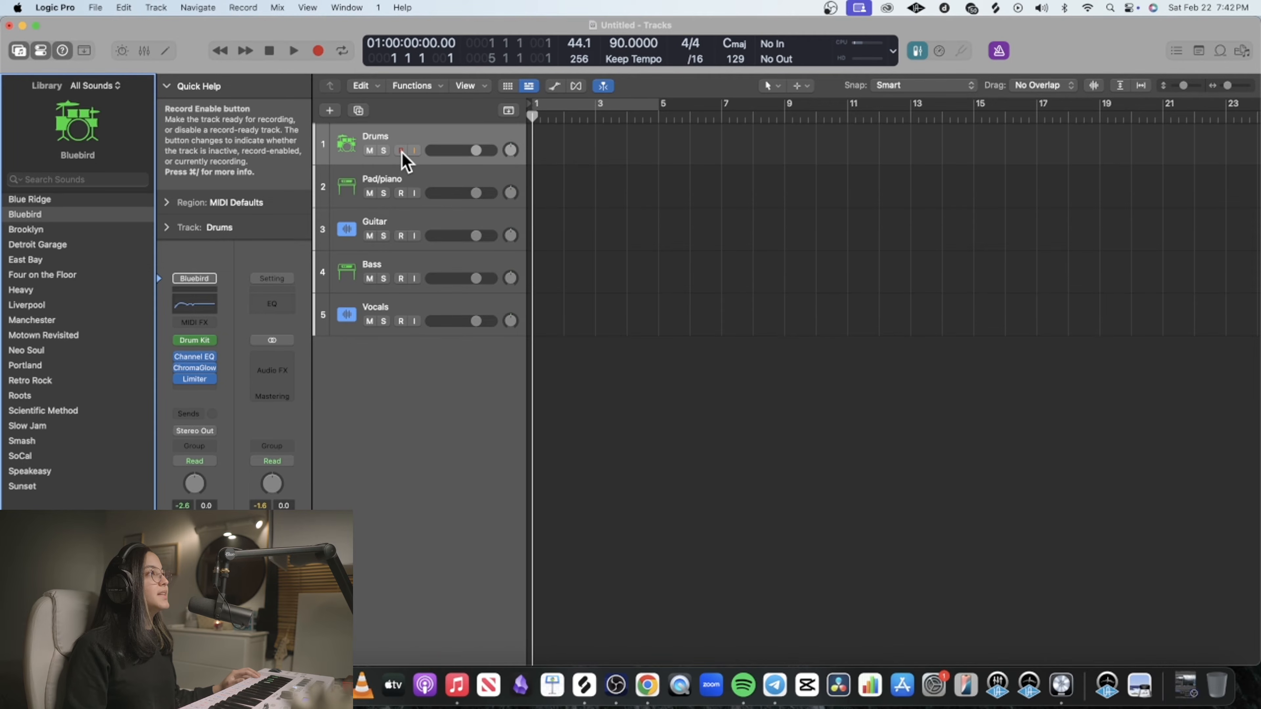
- Record-enable the Drums track and record a four-bar kick and snare pattern from bar 1
click(405, 152)
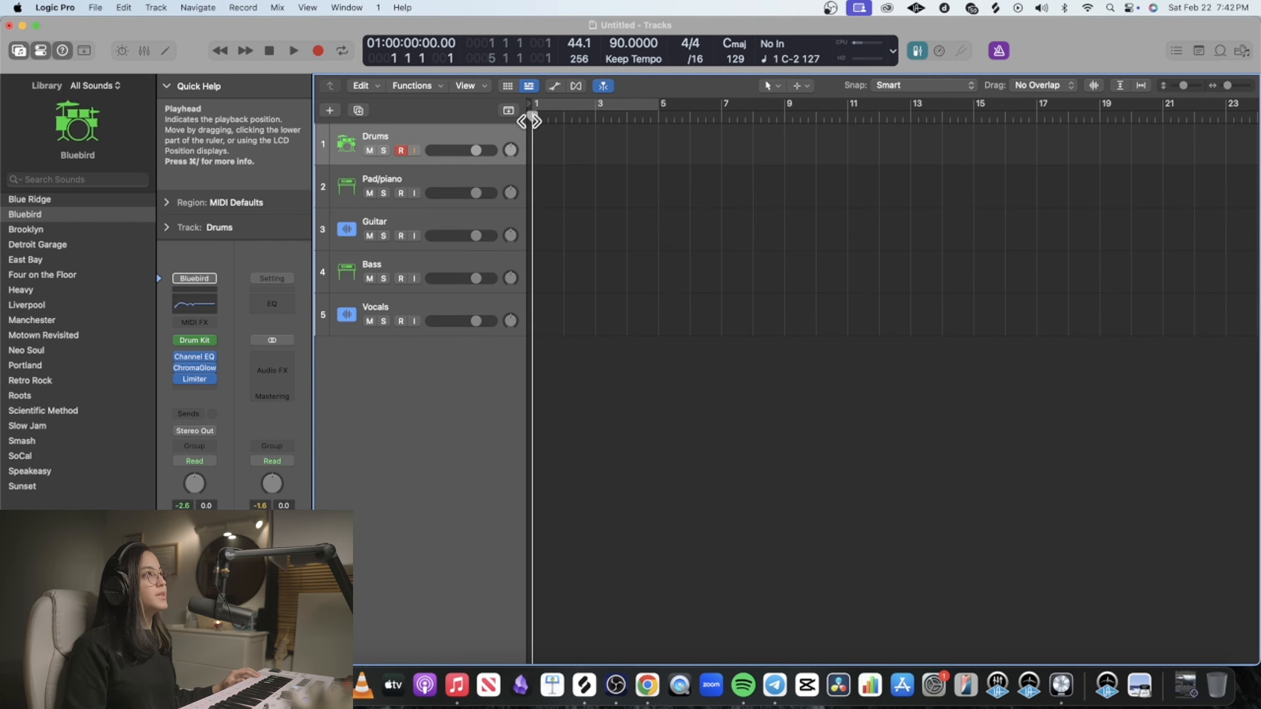
click(318, 50)
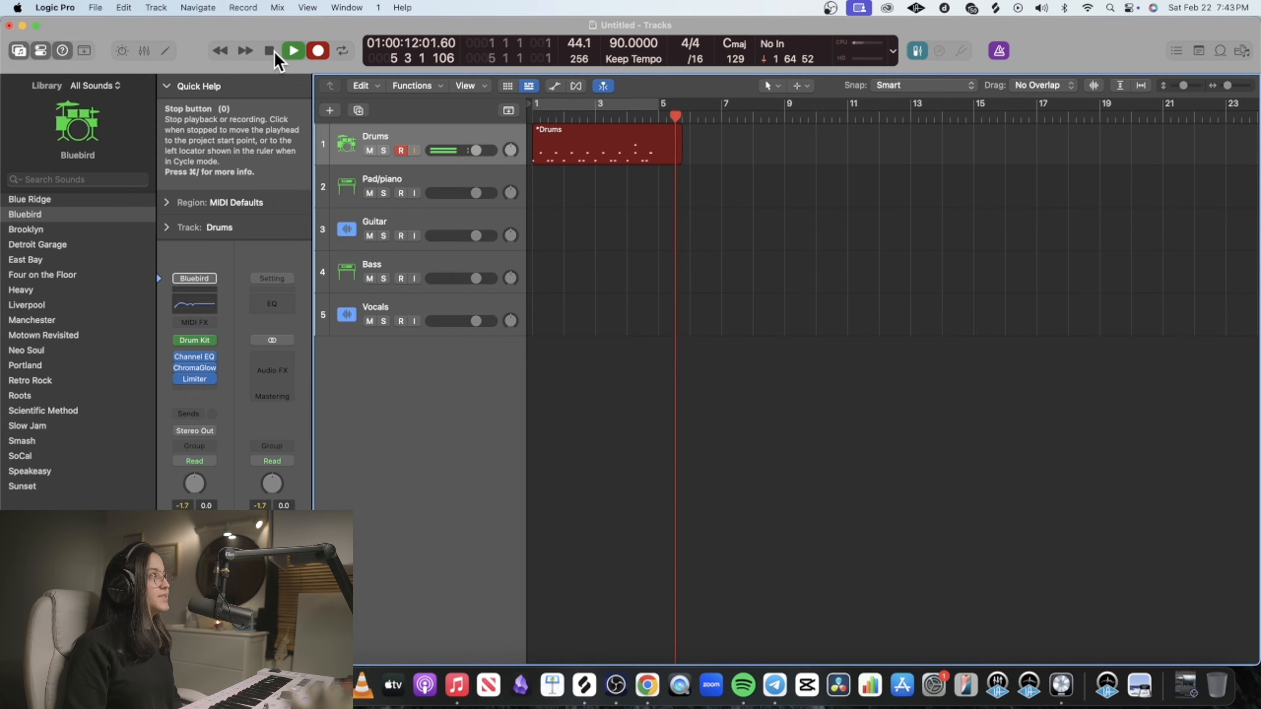
click(270, 51)
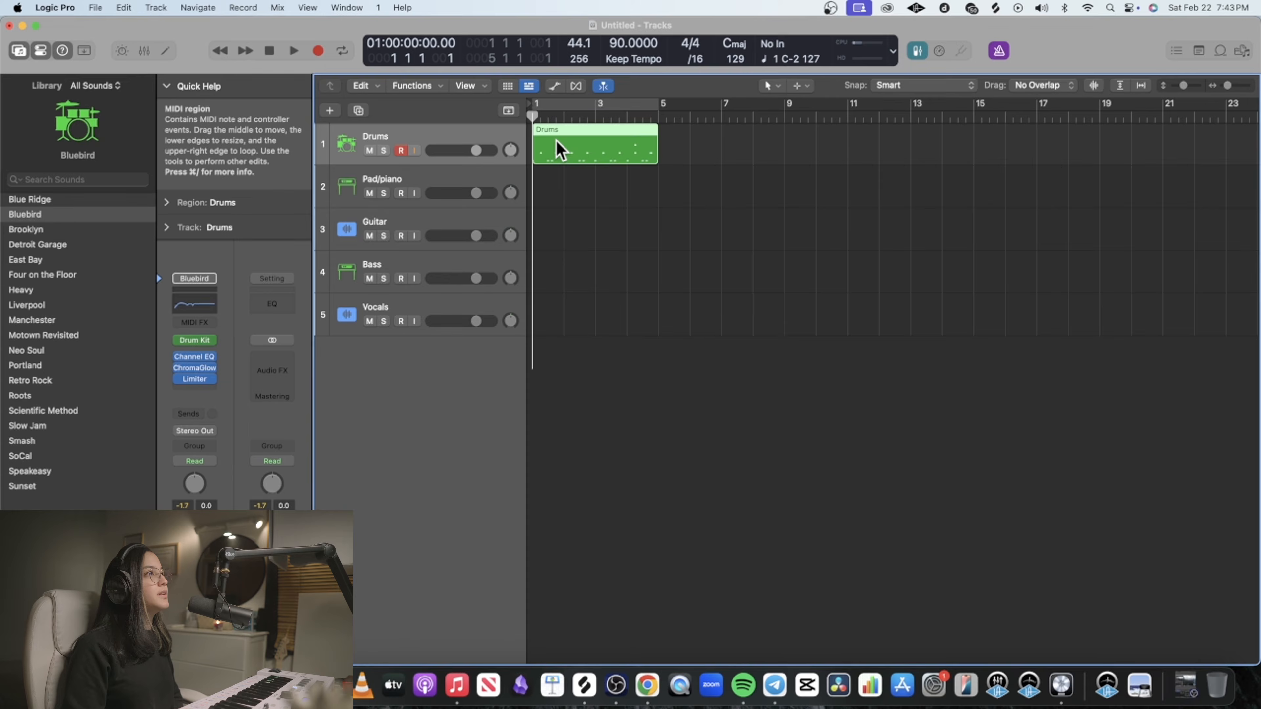
- Open the recorded Drums region in the Piano Roll and enlarge the editor
double_click(557, 141)
drag(737, 368, 710, 178)
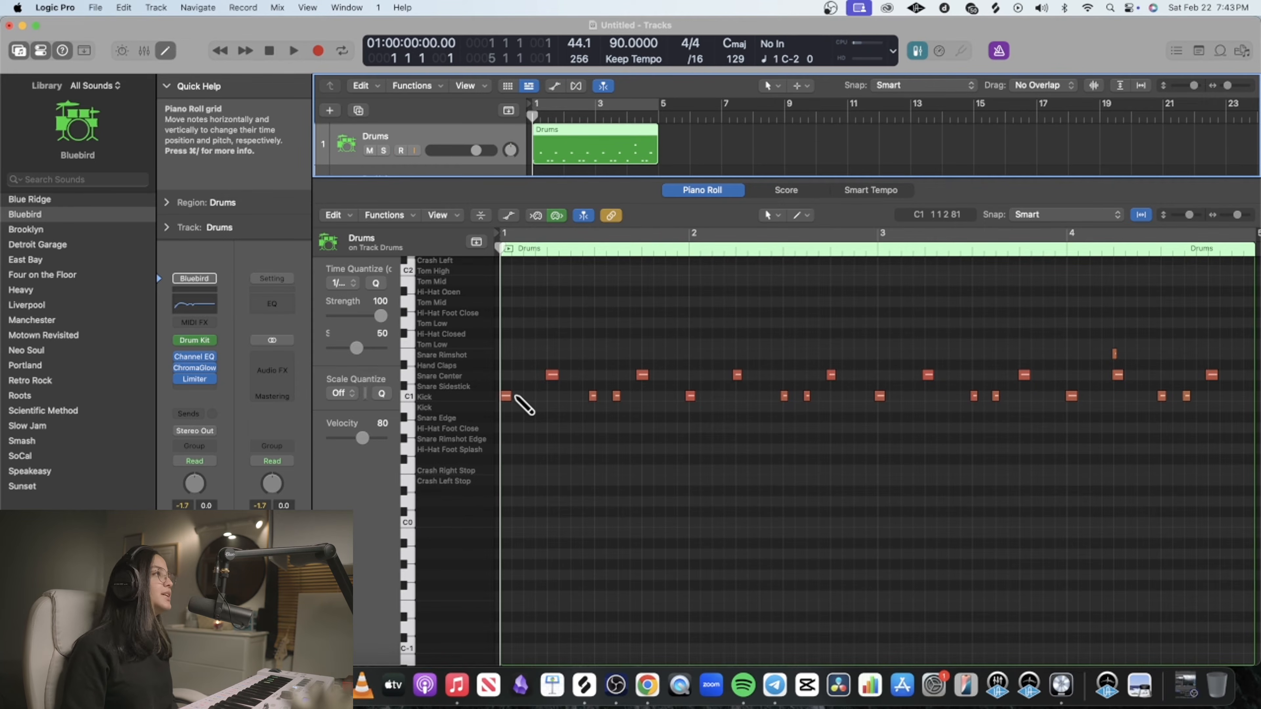
- Try adding Hi-Hat Foot Close and Hi-Hat Foot Splash notes in bar 1, and delete them
click(517, 427)
click(552, 427)
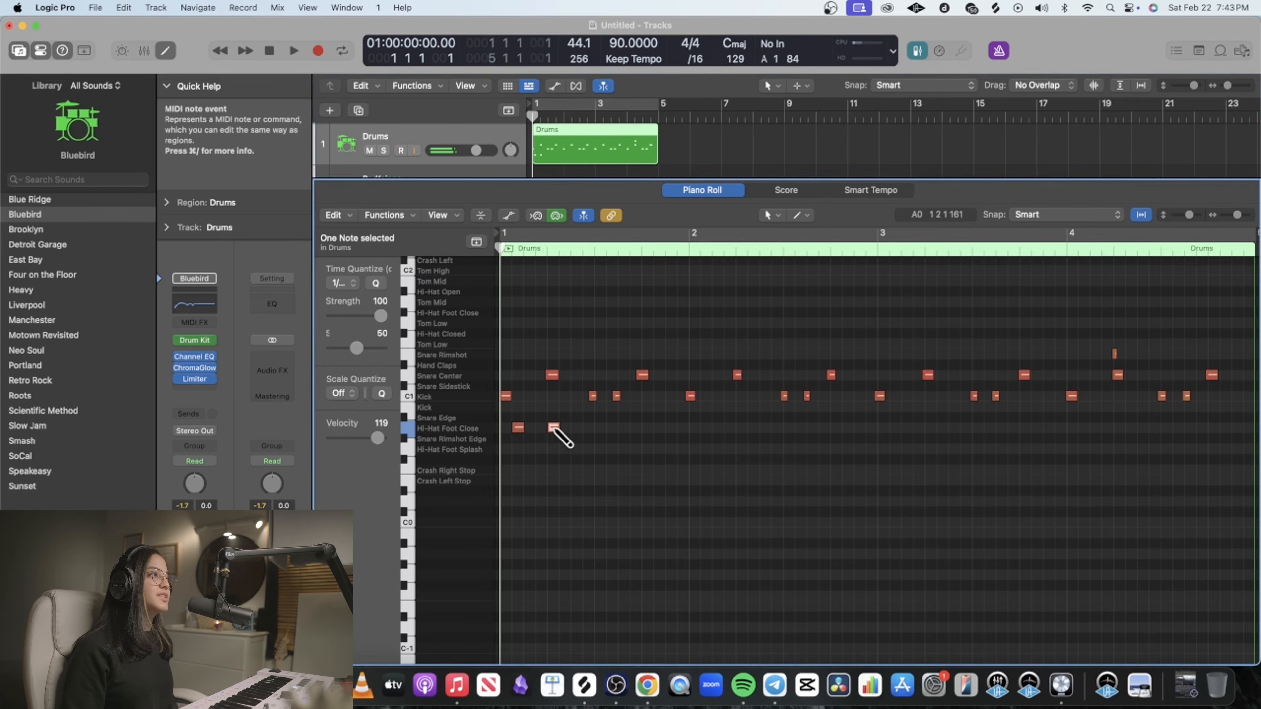
click(552, 448)
click(586, 448)
drag(666, 422, 494, 467)
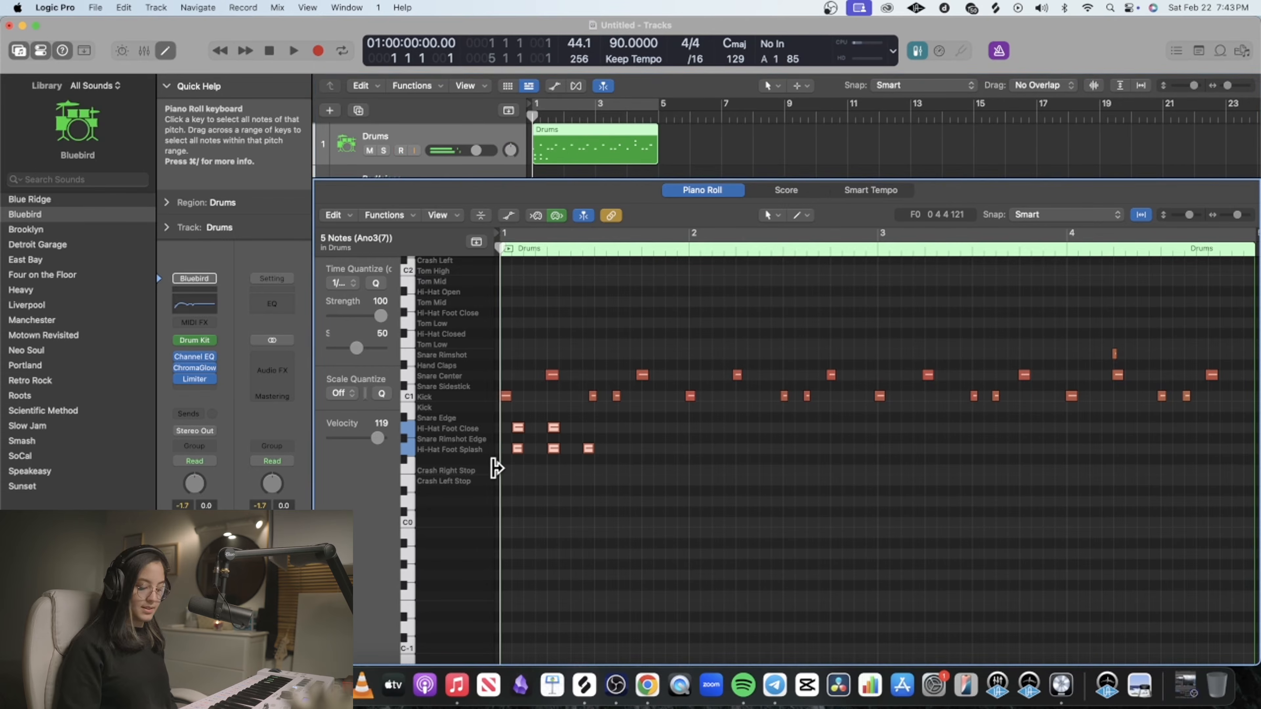
key(Delete)
- Select all kick and snare notes in the Drums region and quantize their timing
scroll(553, 318, up, 1)
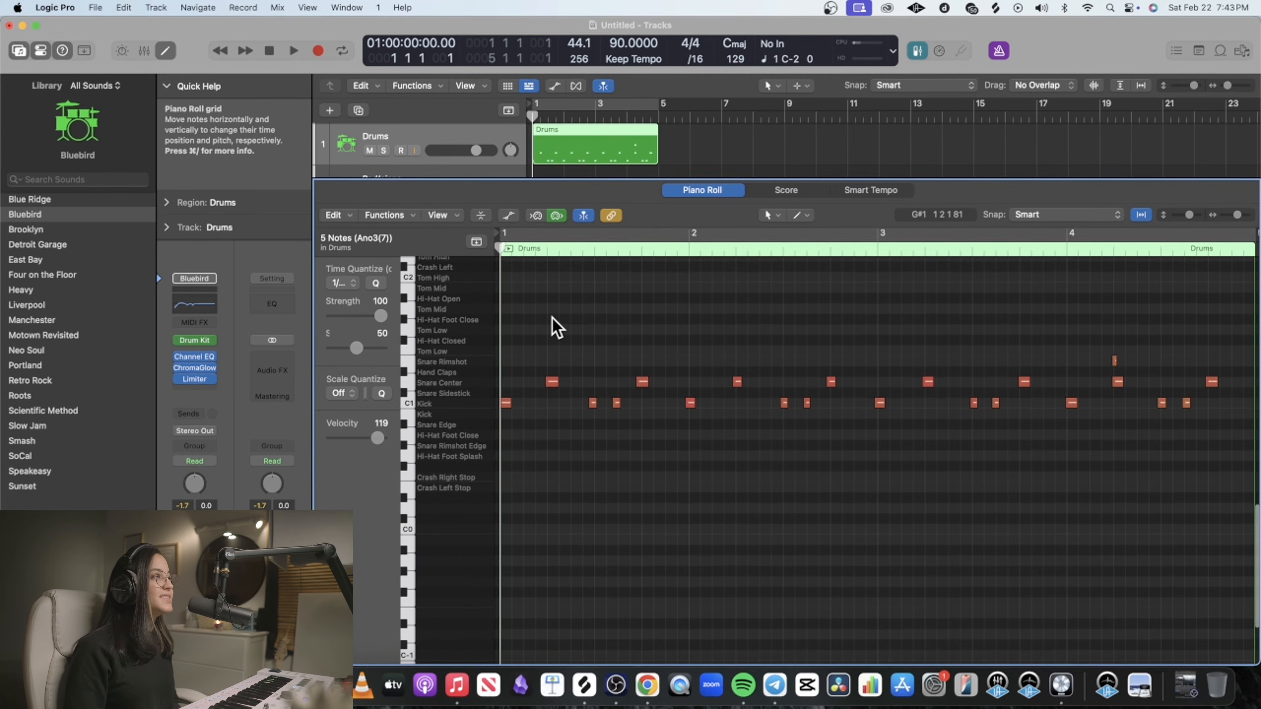
scroll(1050, 341, right, 2)
drag(1142, 268, 486, 452)
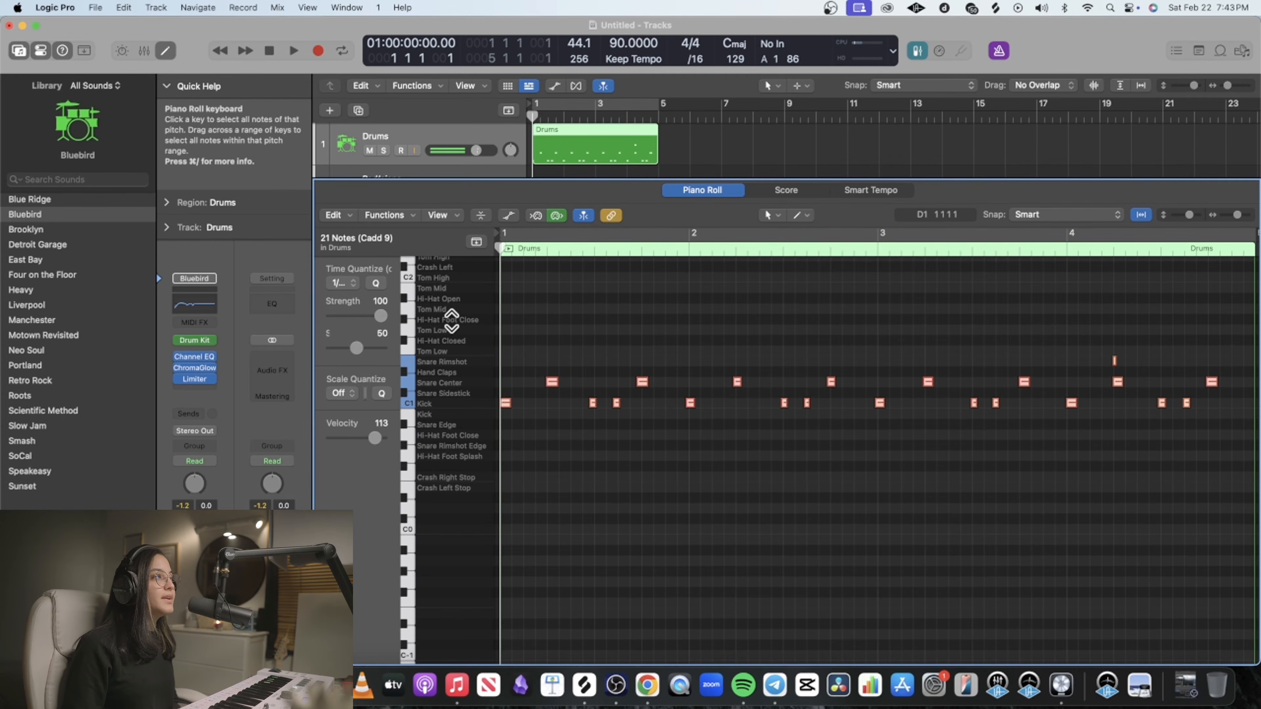
click(376, 283)
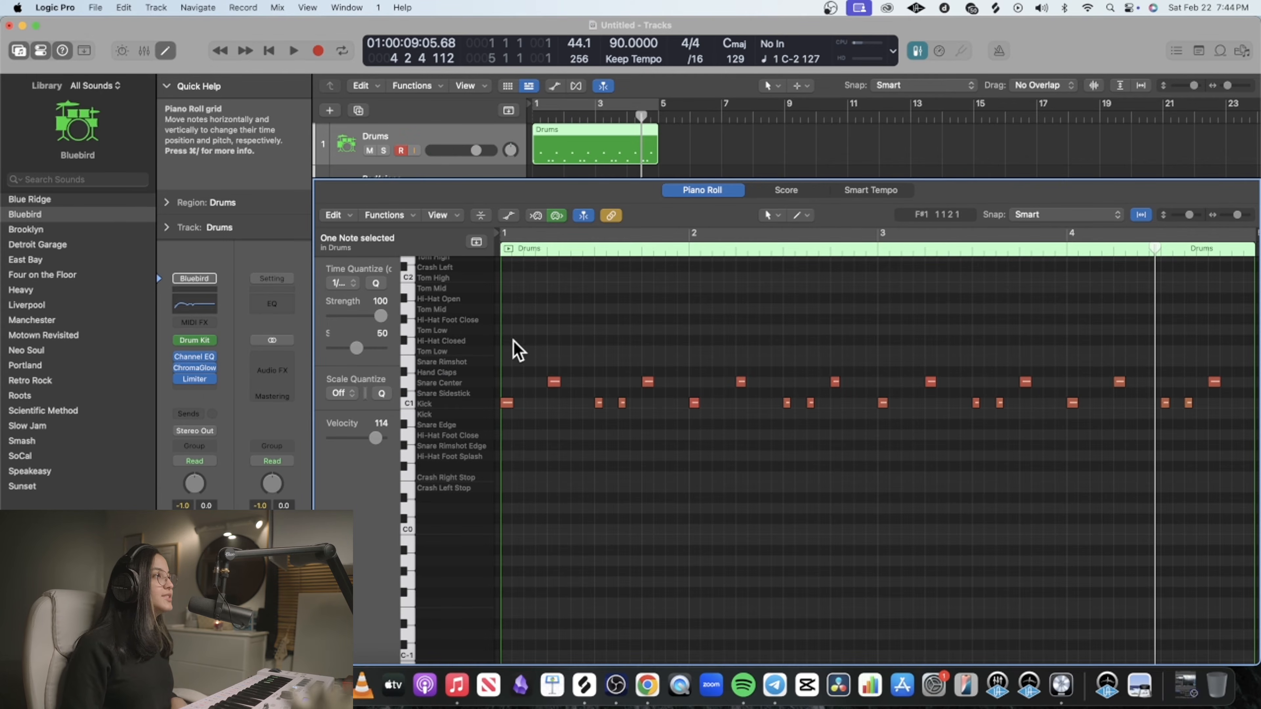
- Add eight evenly spaced Hi-Hat Closed notes across bar 1 and copy them into bars 2 to 4
click(506, 340)
click(529, 340)
drag(754, 320, 499, 356)
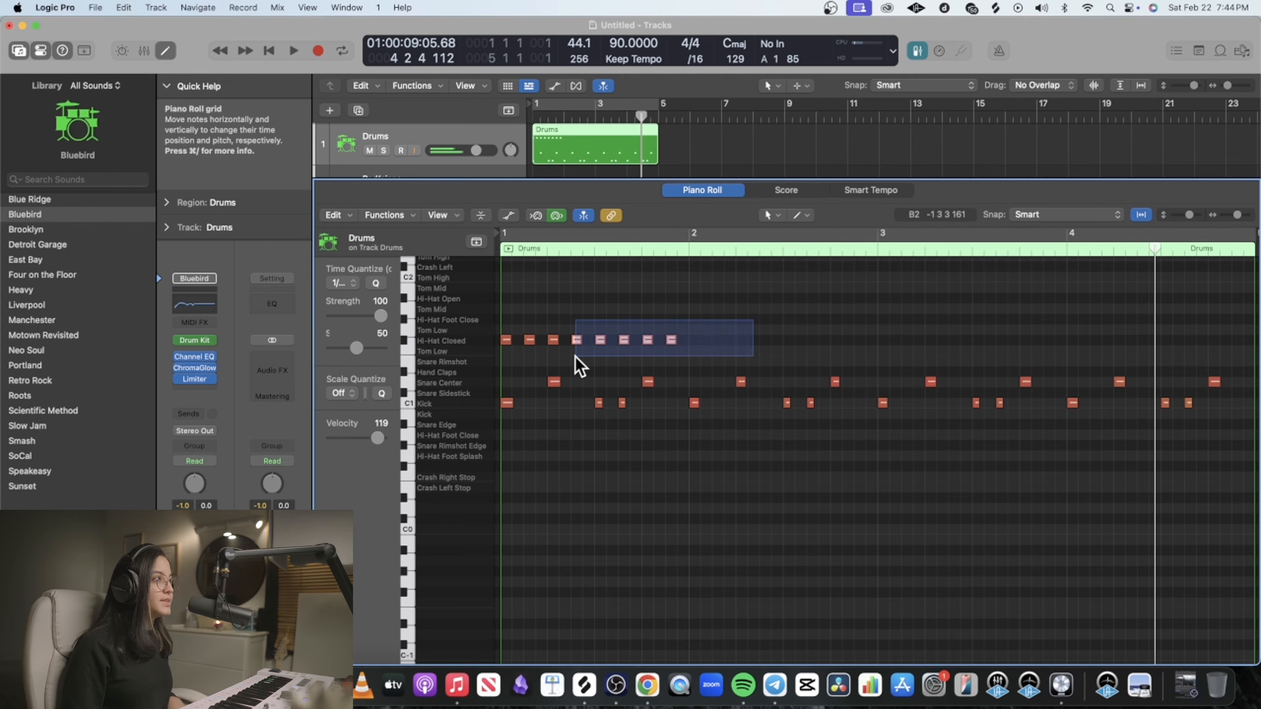
key(super+c)
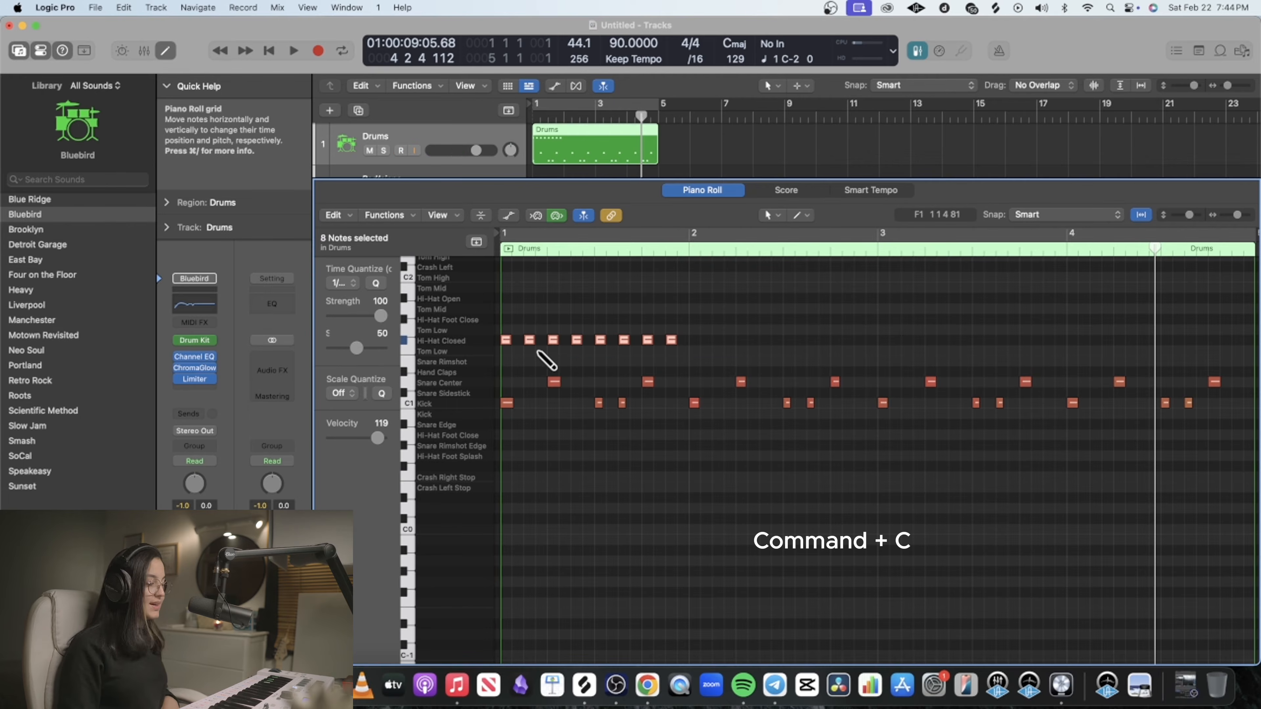
click(690, 247)
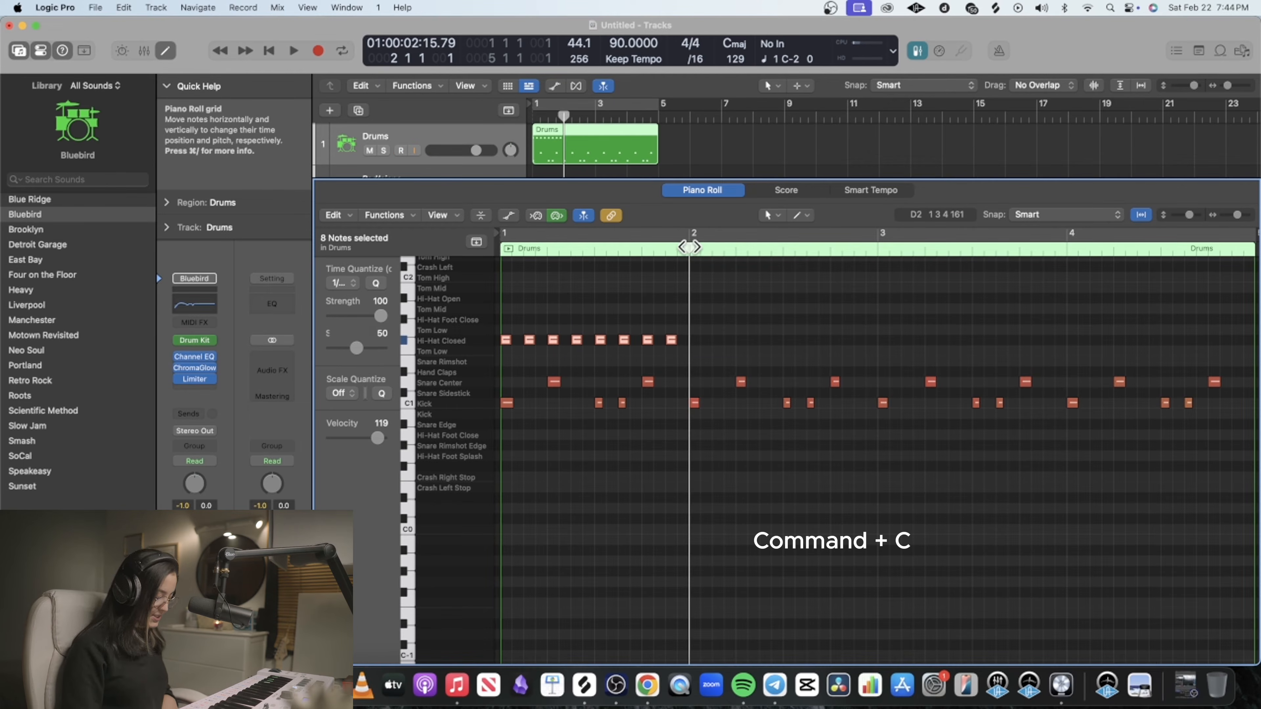
key(super+v)
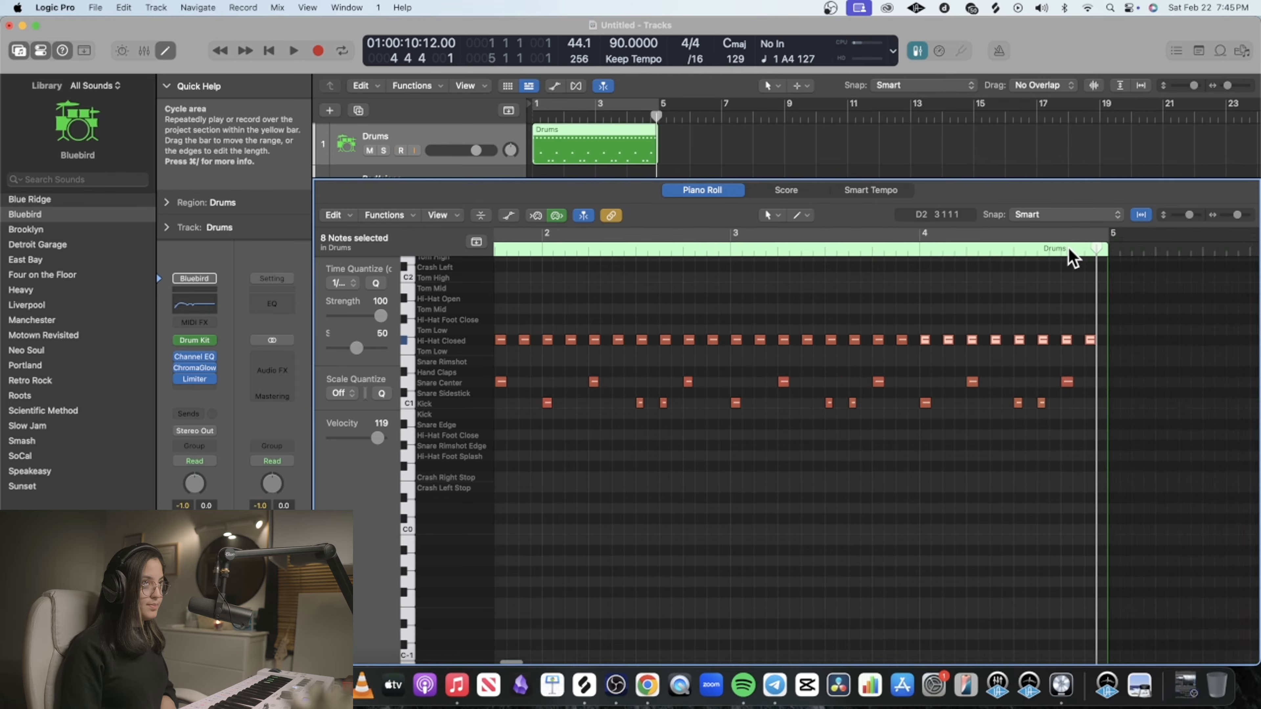
- Select the Pad/piano track and load the Grandma's Piano patch from the Library's Piano category
click(534, 116)
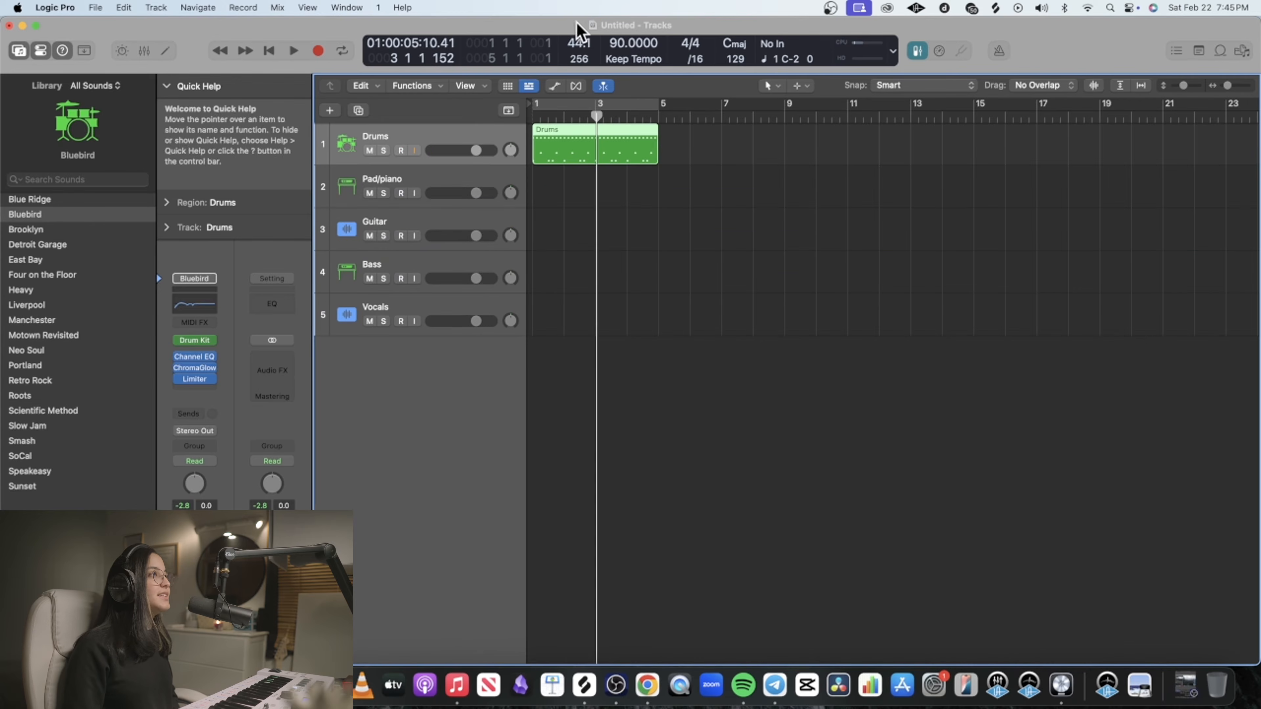
click(450, 170)
click(26, 292)
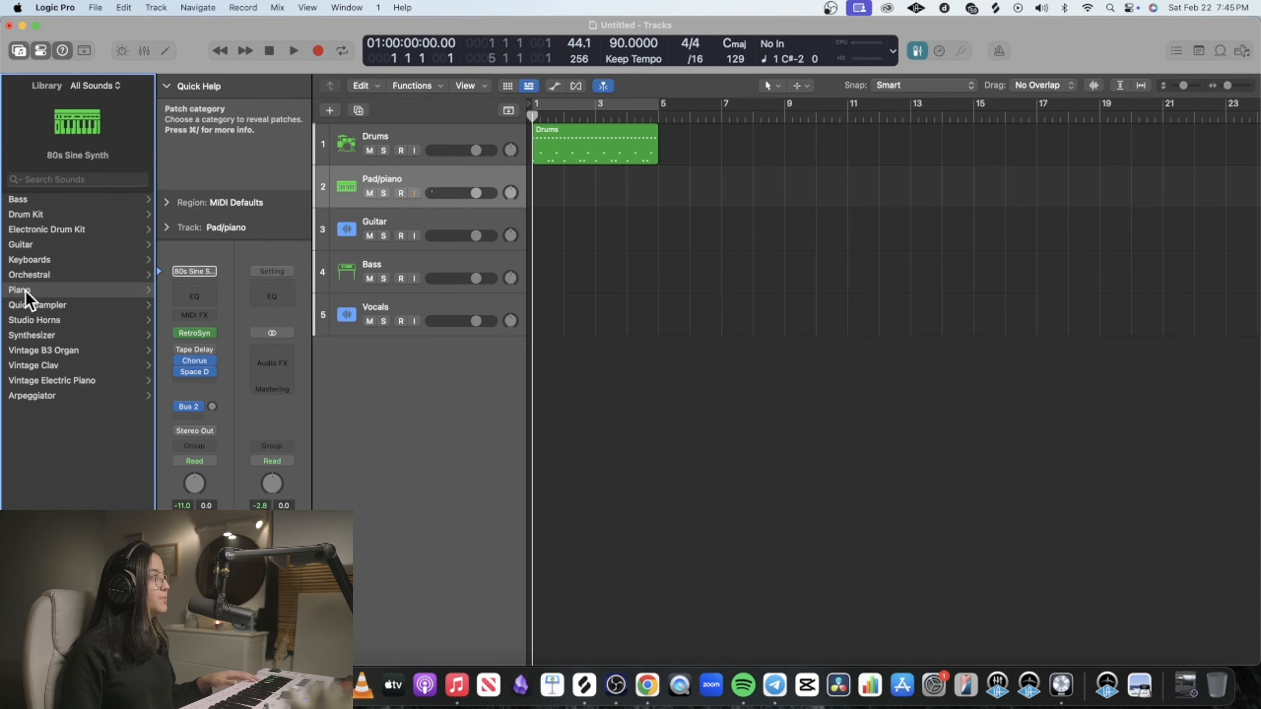
click(48, 261)
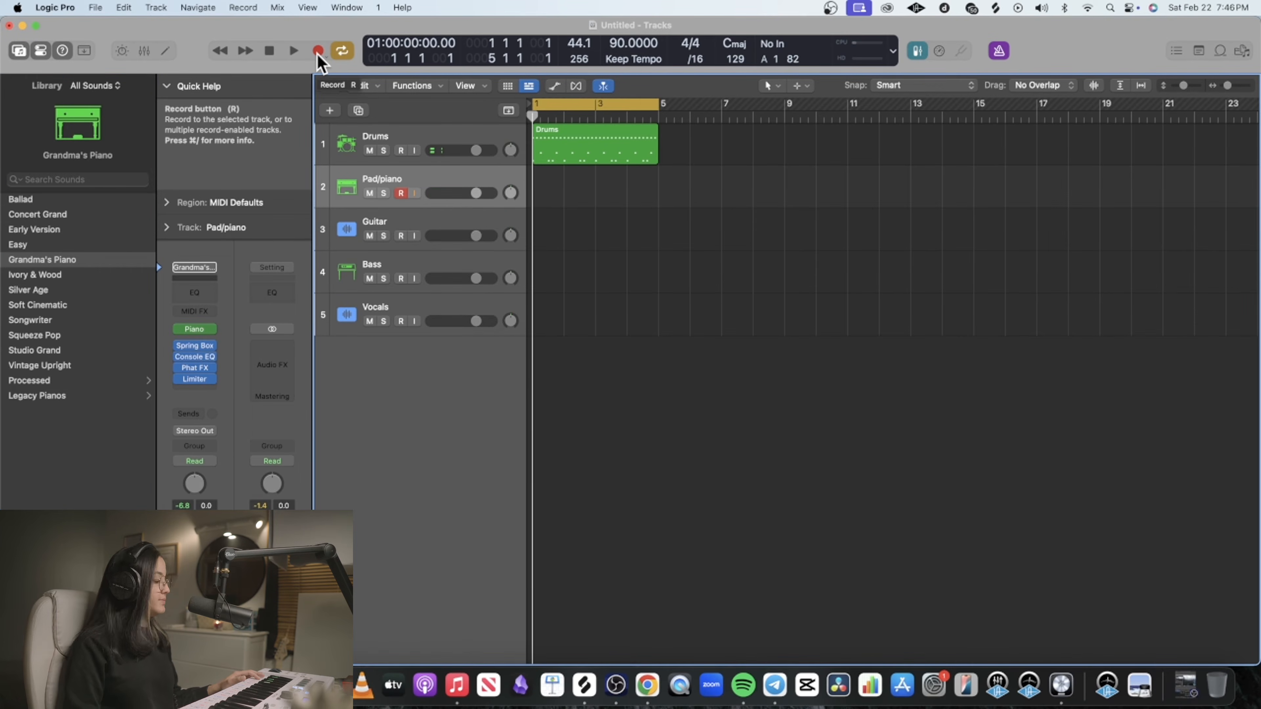
- Record a four-bar piano chord progression on the Pad/piano track over the drum pattern
click(318, 51)
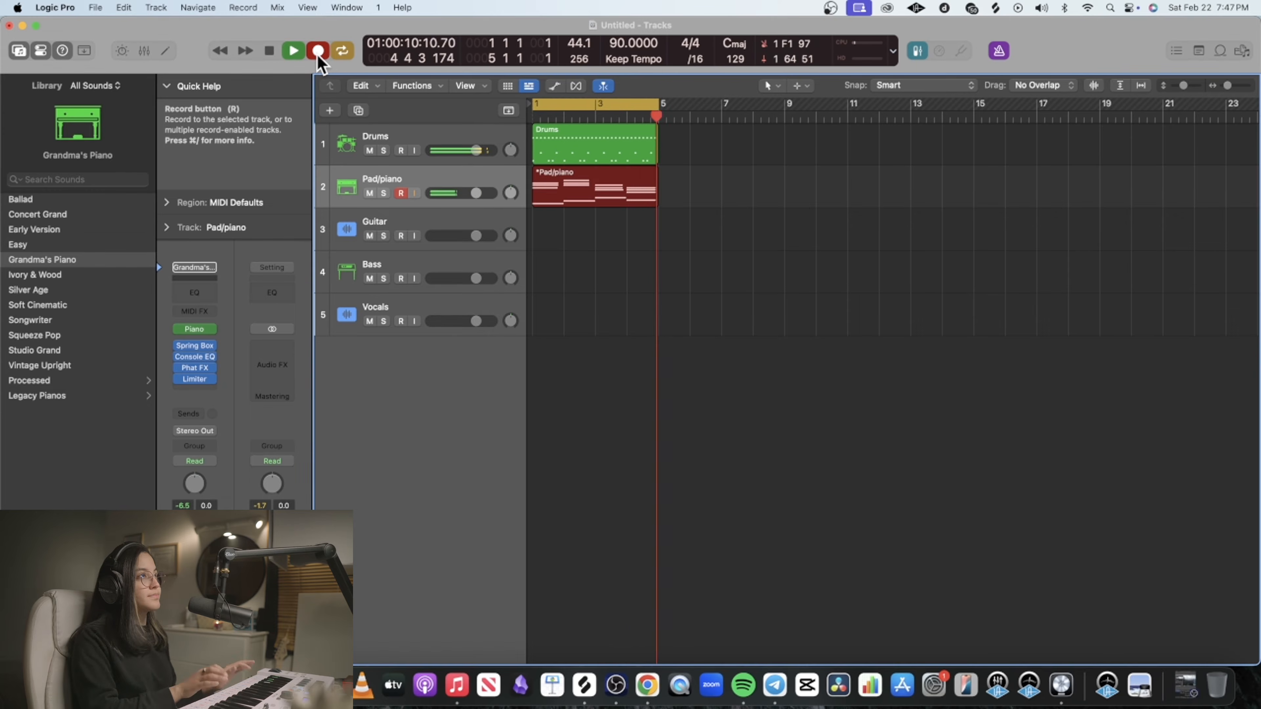
key(space)
- Open the Pad/piano region in the Piano Roll, select all its notes and quantize them to 1/16 Note
double_click(570, 186)
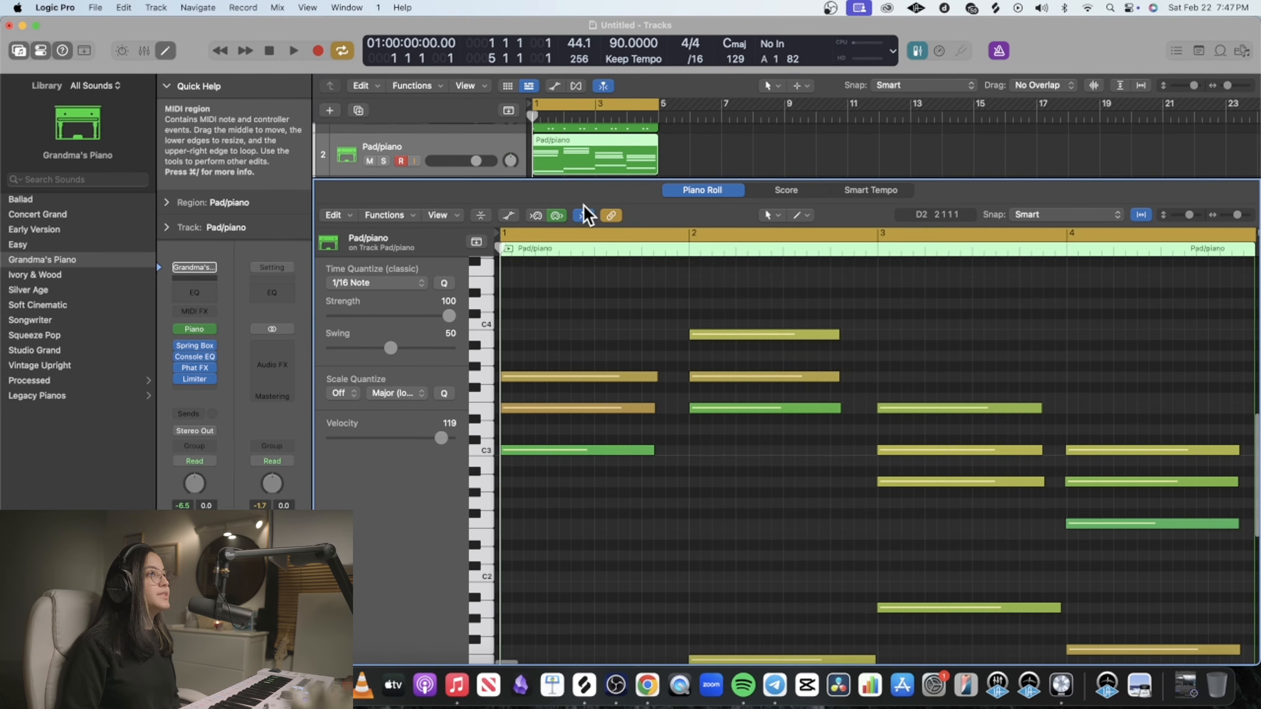
drag(1188, 214, 1185, 216)
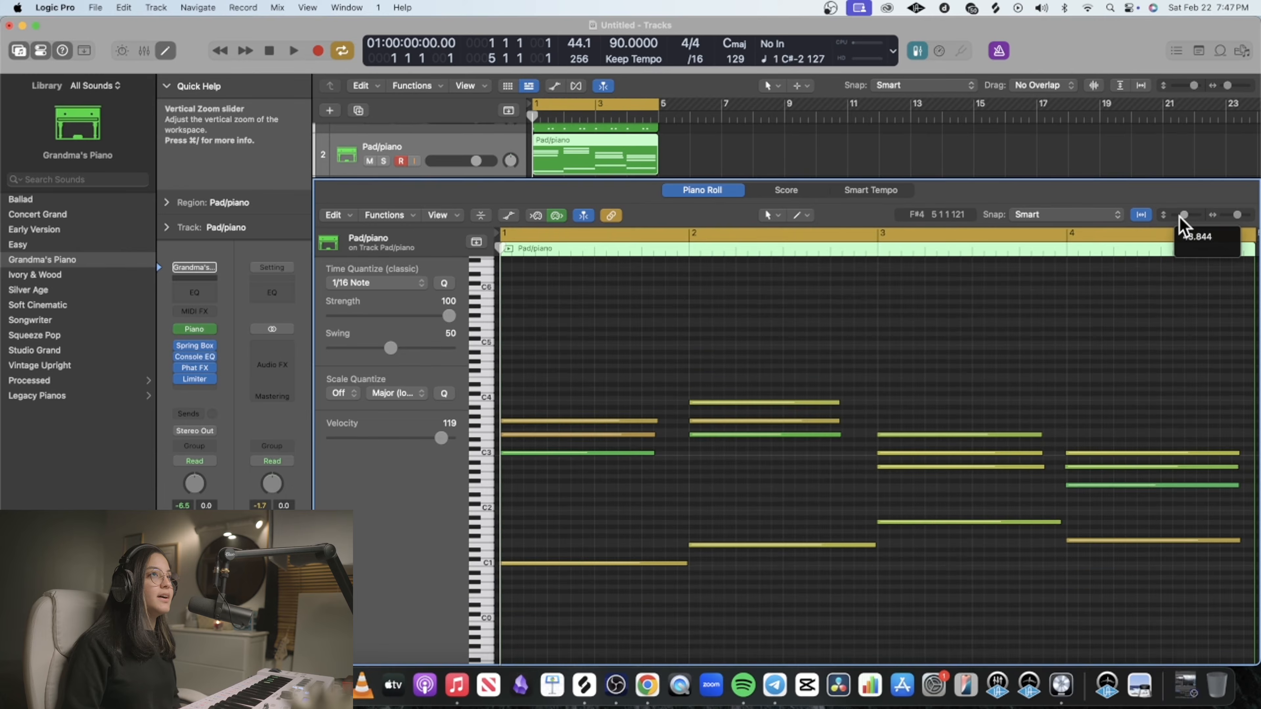
drag(1184, 215, 1180, 215)
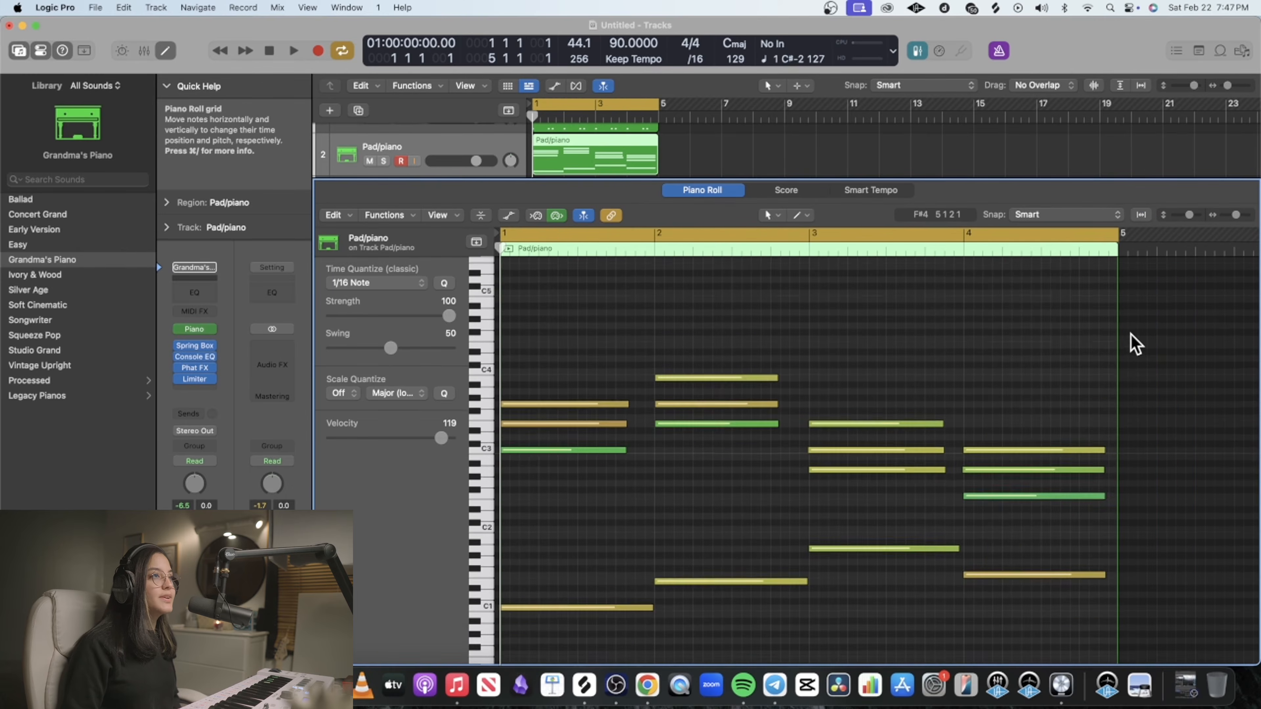
scroll(1132, 338, down, 2)
drag(1192, 270, 509, 608)
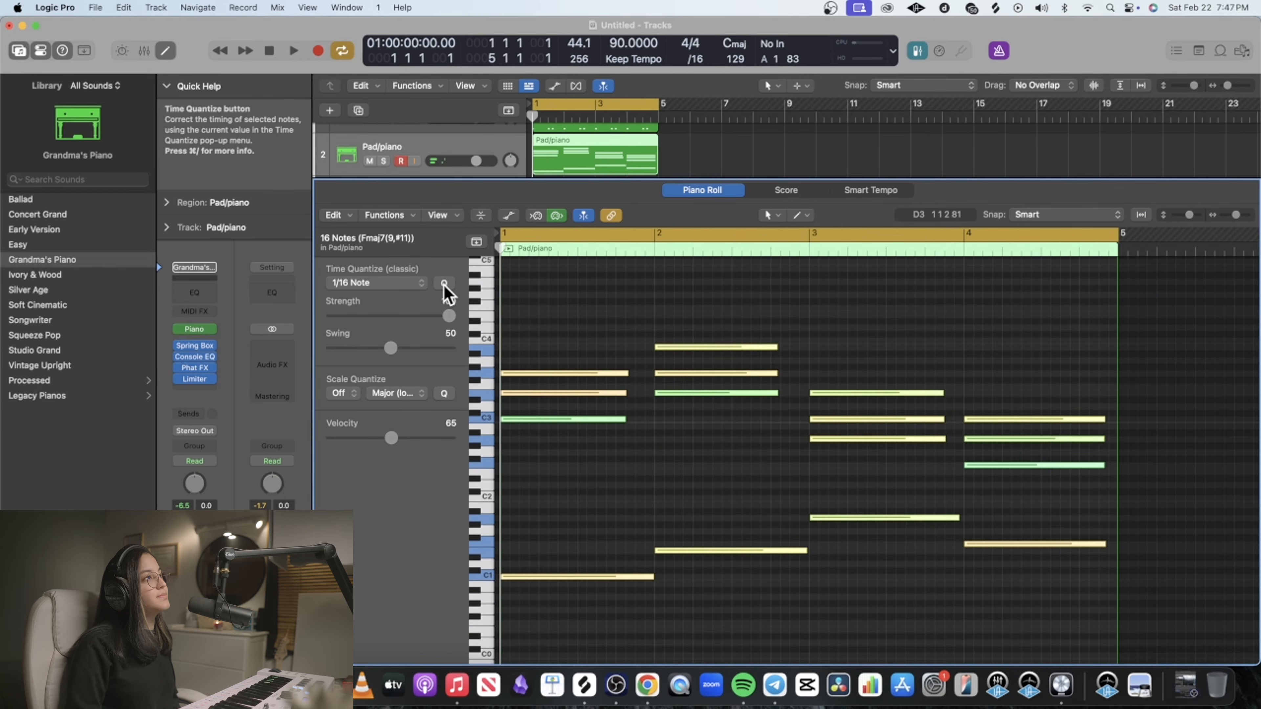
- Lengthen the three upper notes of the first piano chord to about the end of bar 1
drag(588, 305, 611, 509)
click(624, 420)
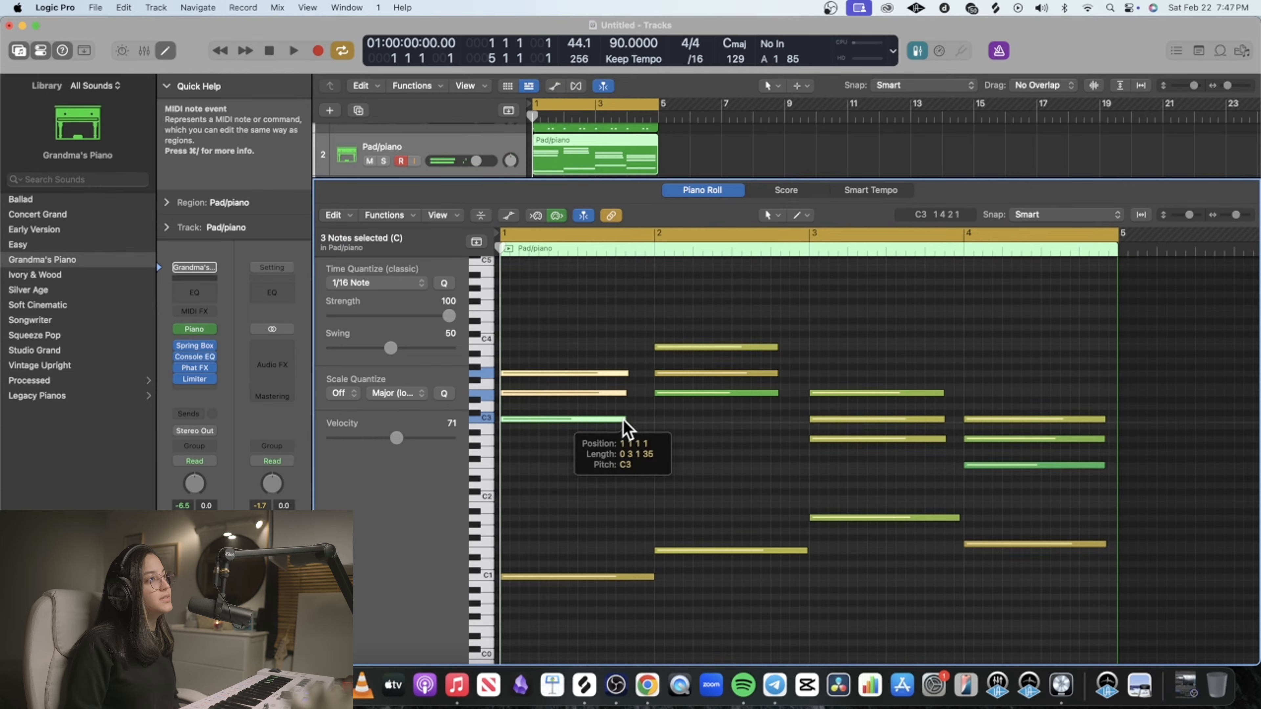
drag(624, 421, 651, 420)
click(773, 312)
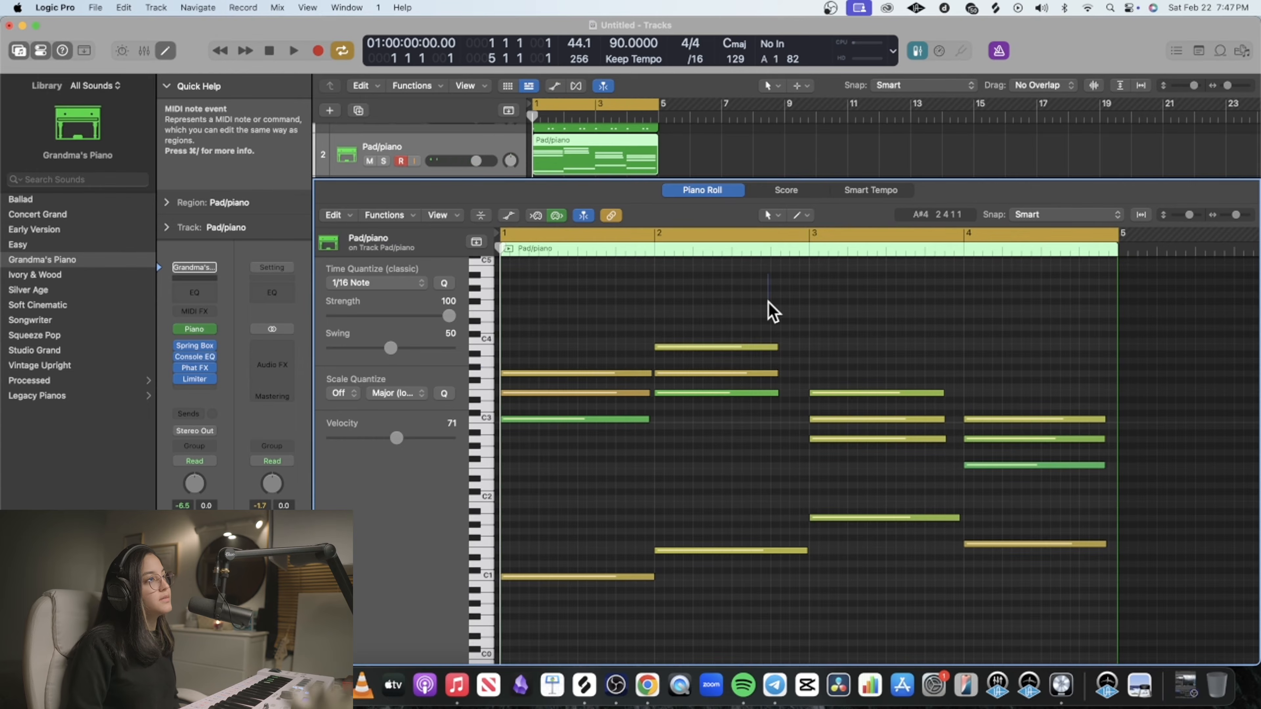
- Lengthen the upper notes of the second, third and fourth piano chords to about the ends of their bars
drag(772, 312, 759, 402)
drag(778, 405, 807, 409)
click(946, 437)
drag(924, 383, 961, 437)
drag(1103, 388, 1067, 472)
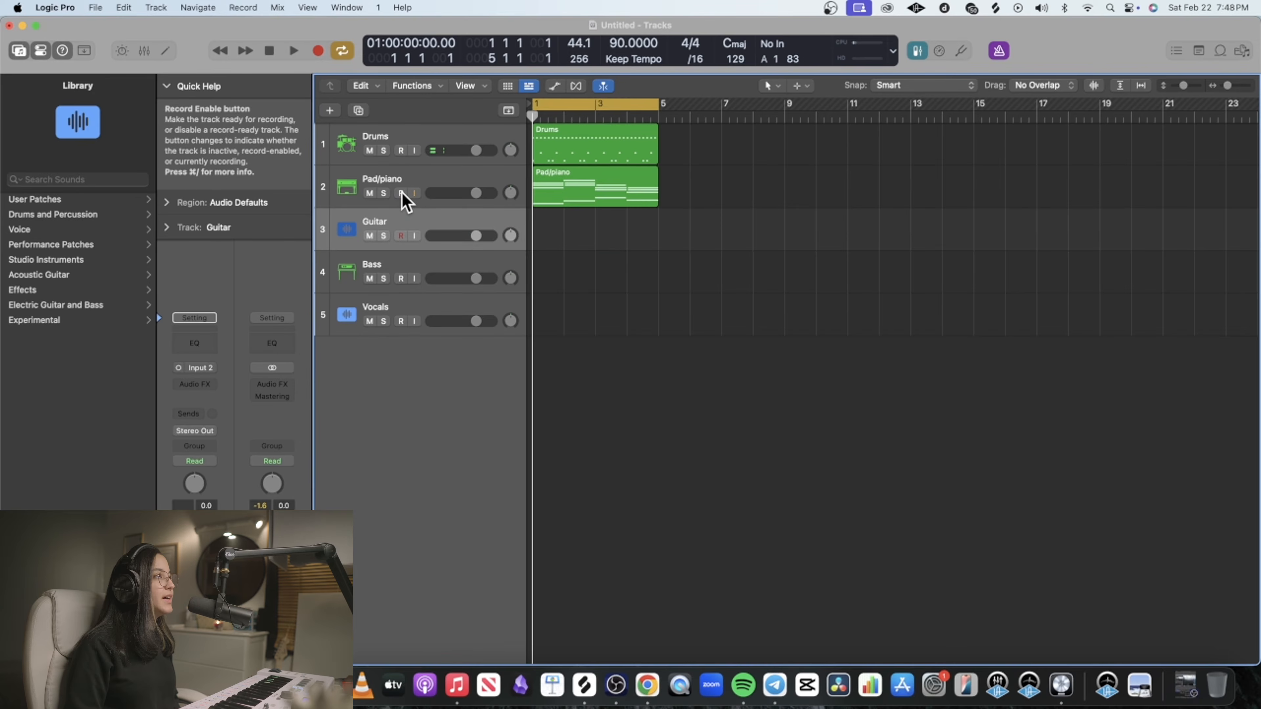
- Replace the plain Guitar track with a new Guitar or Bass audio track set to Input 2 and named Guitar
click(402, 238)
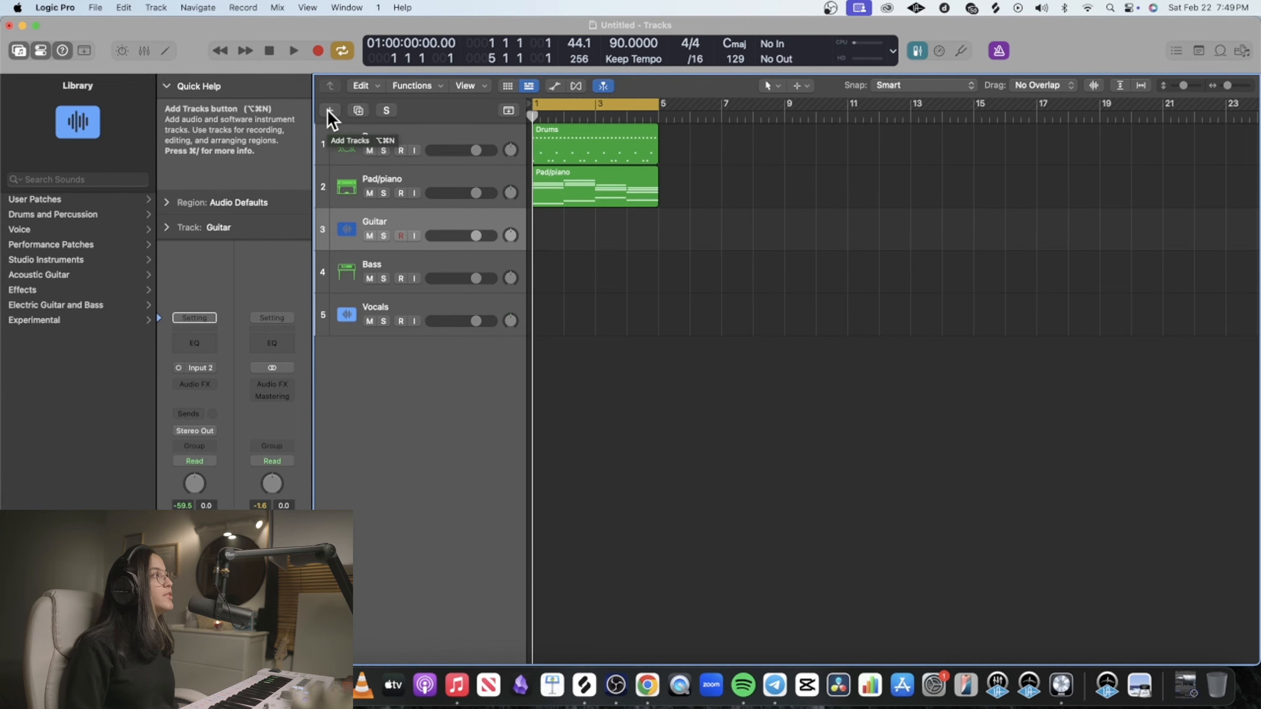
click(328, 114)
click(846, 275)
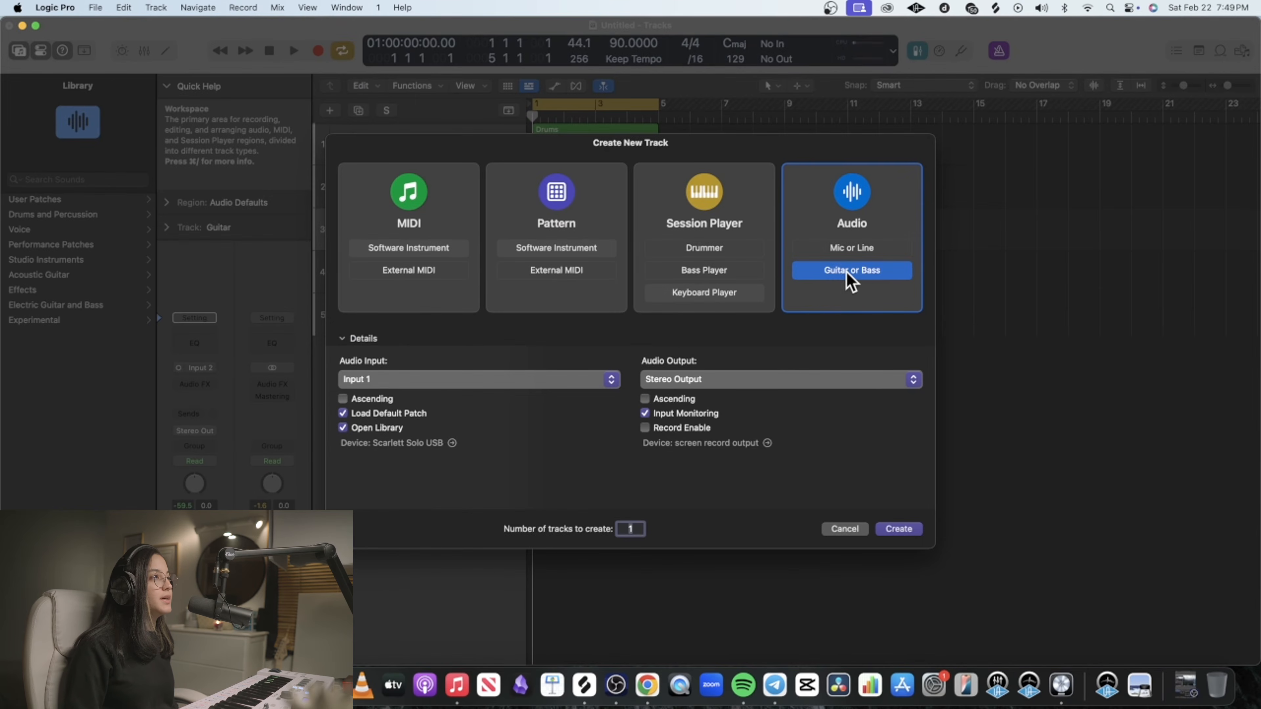
click(201, 307)
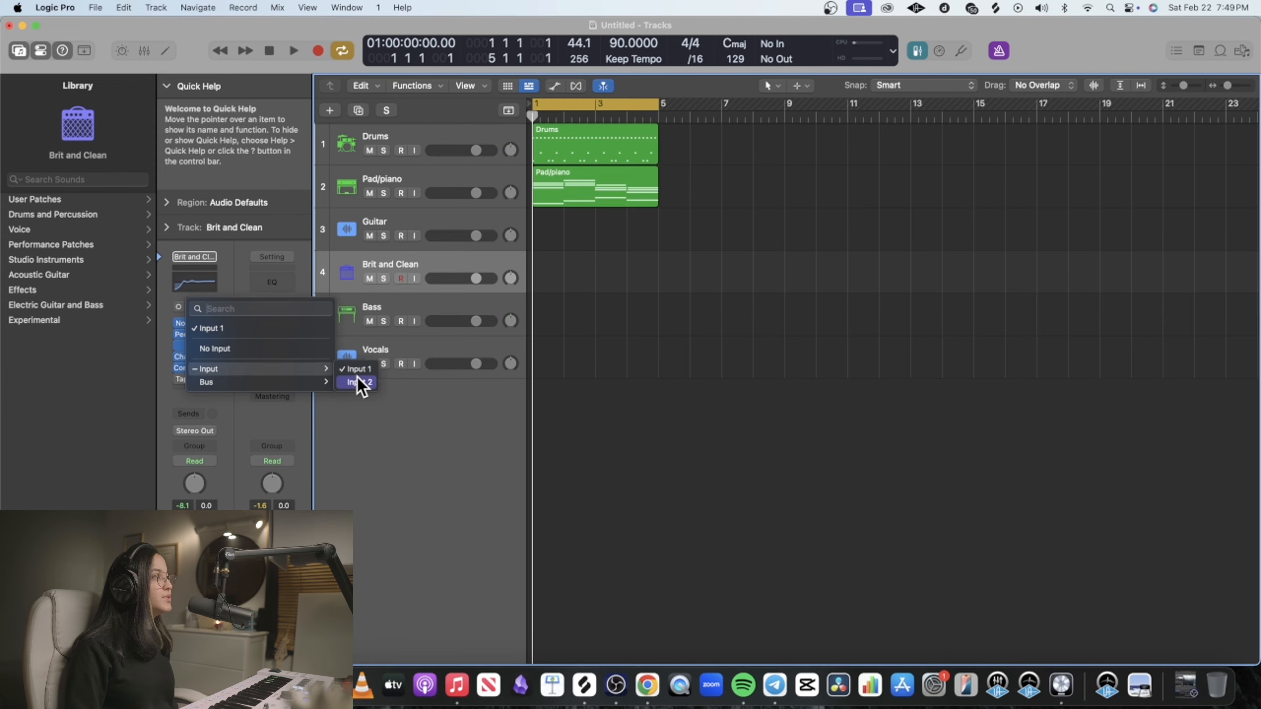
click(357, 382)
click(375, 229)
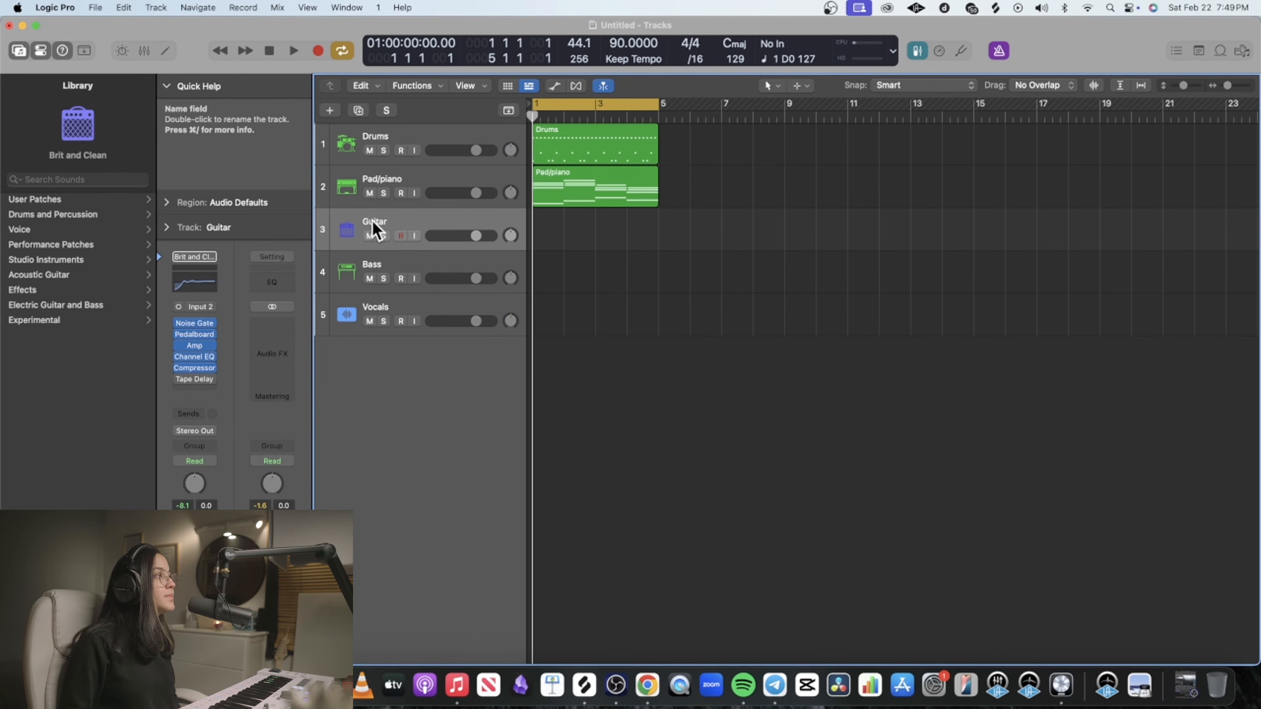
- Record a four-bar guitar part on the Guitar track over the drums and piano
click(318, 50)
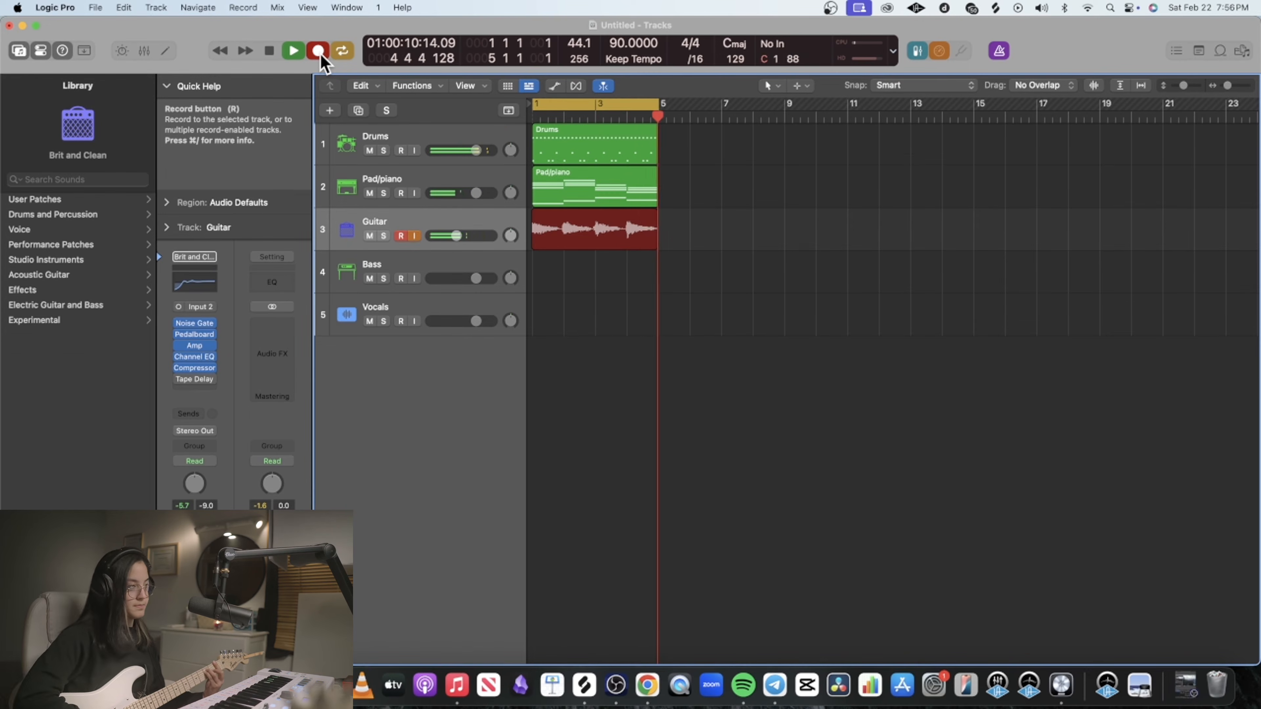
key(space)
- Select the Bass track and load the Dance Clean patch from the Library's Bass category
click(442, 273)
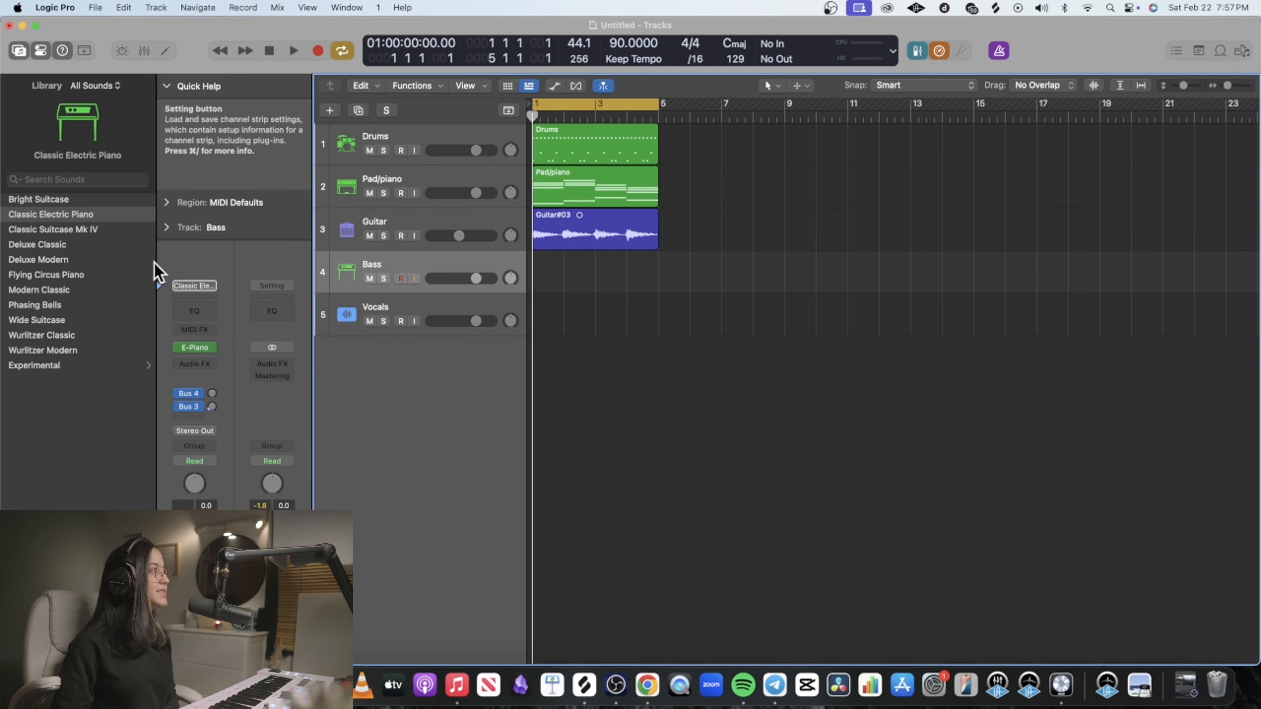
scroll(35, 222, left, 5)
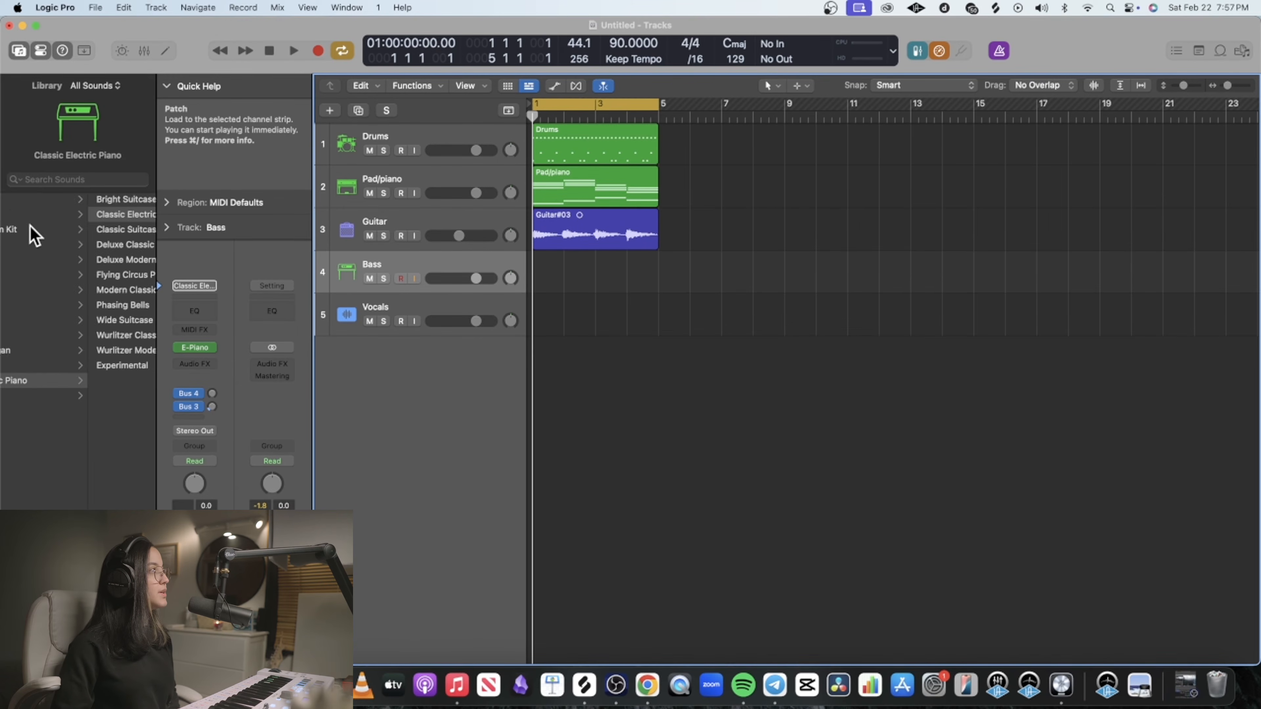
click(42, 199)
click(52, 213)
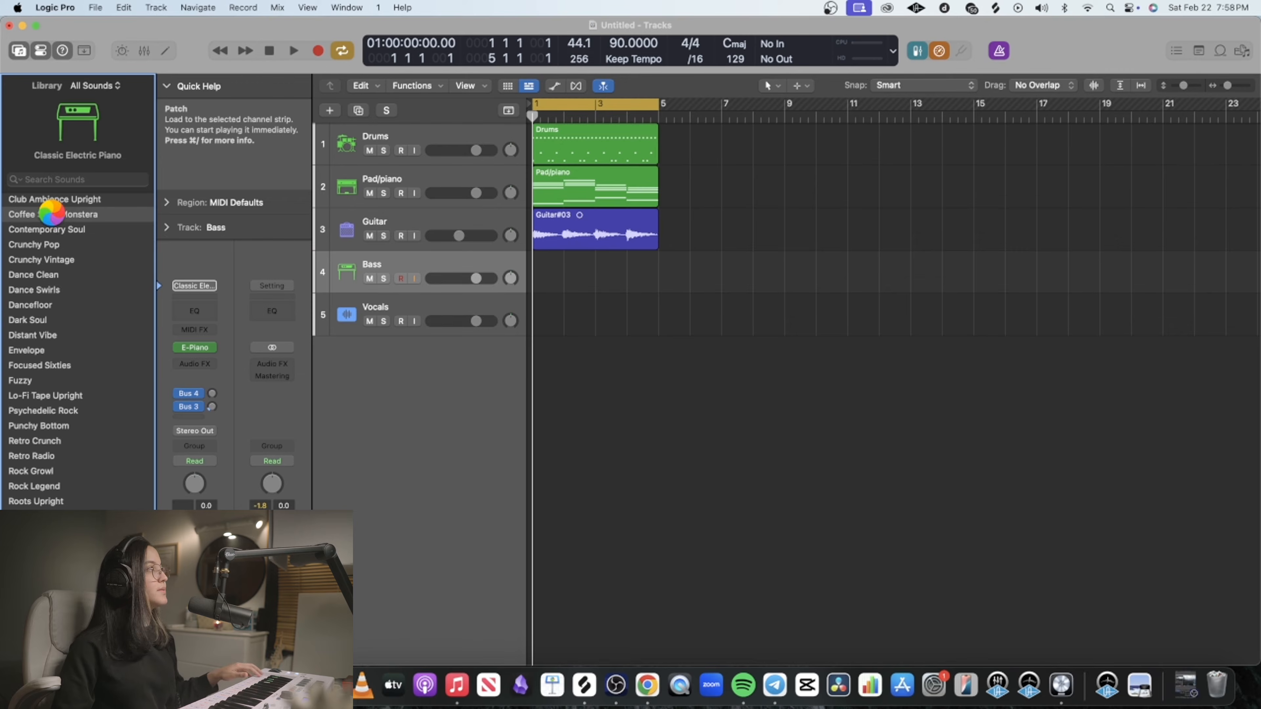
click(32, 275)
- Record a four-bar bass line on the Bass track and select all its notes in the Piano Roll
click(318, 50)
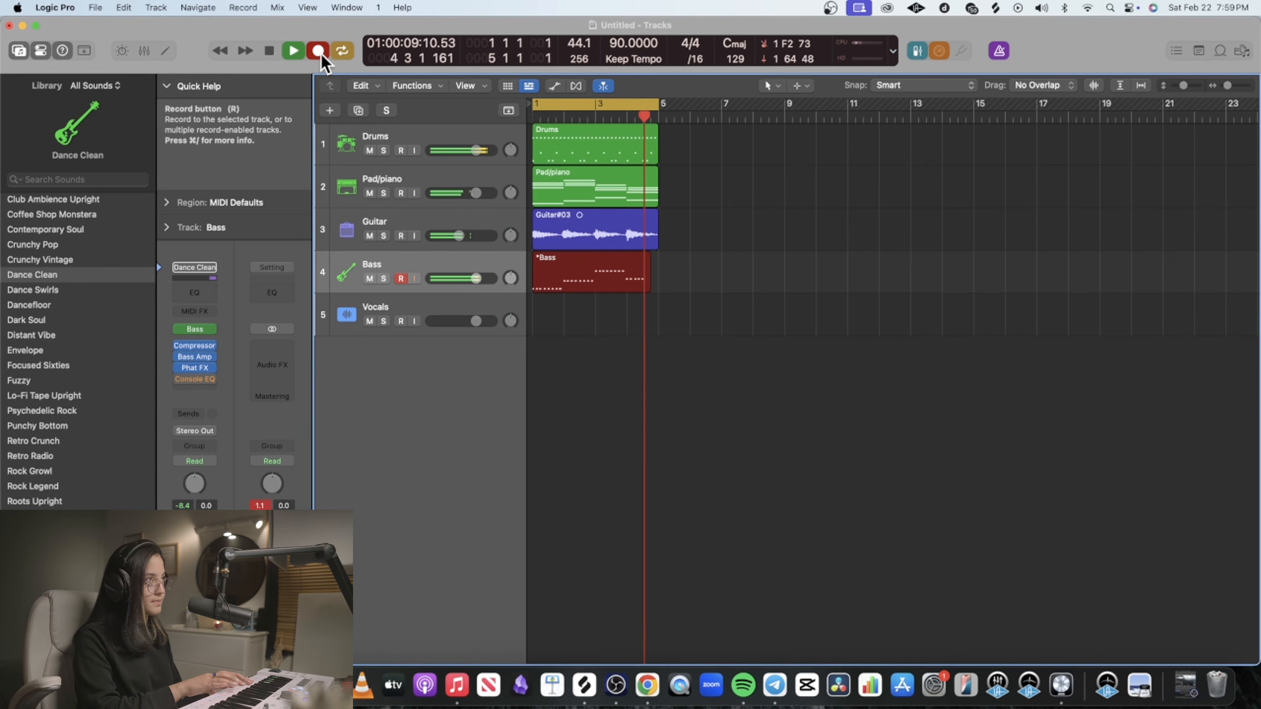
key(space)
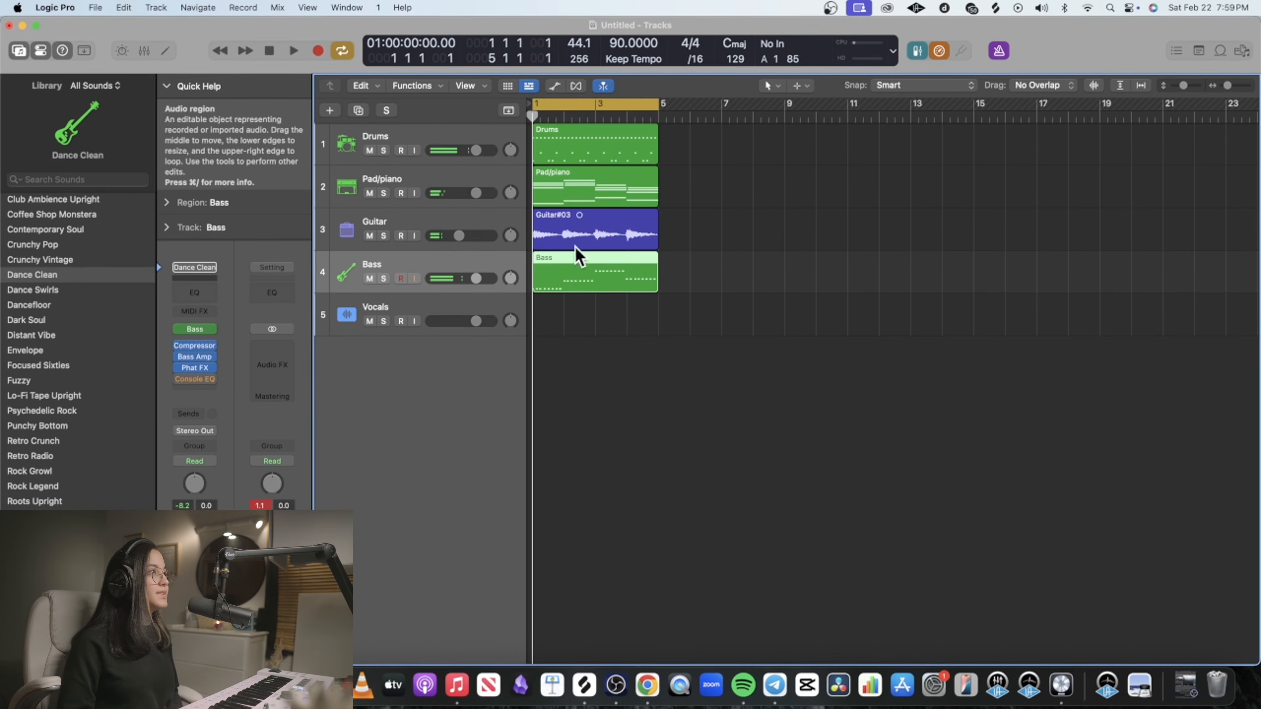
double_click(577, 282)
drag(1081, 319, 498, 543)
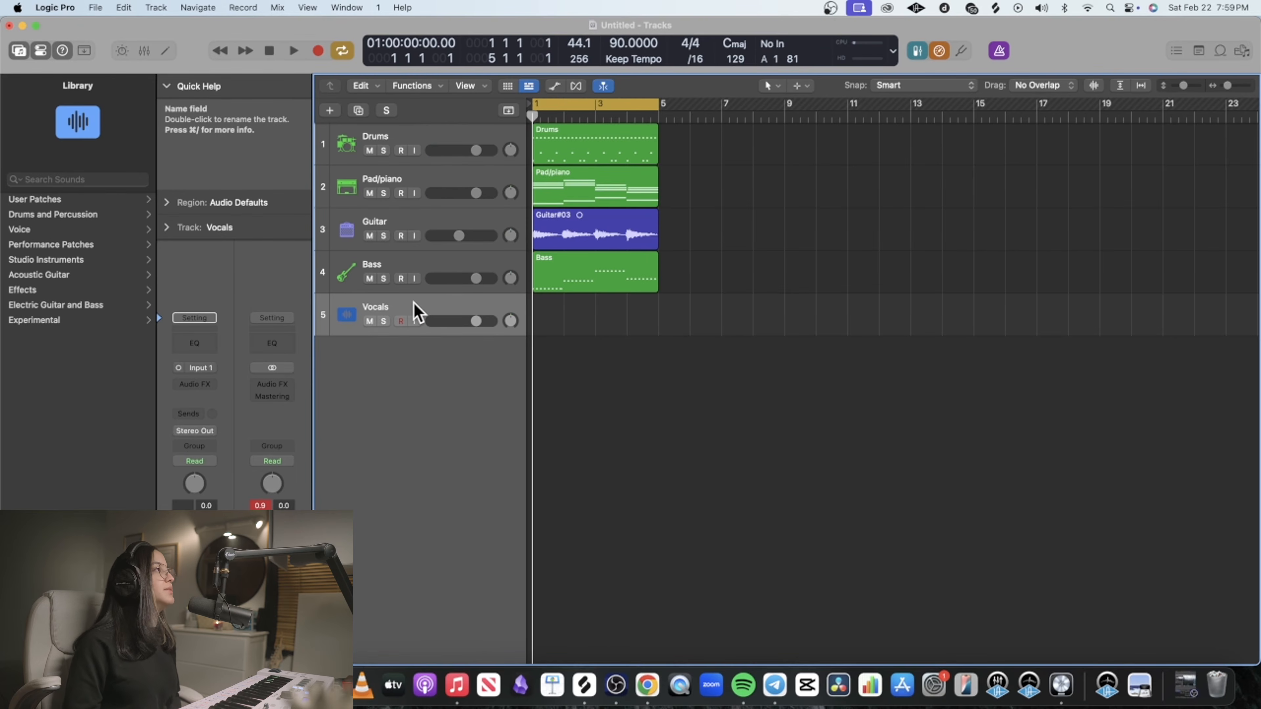
- Turn on input monitoring for the Vocals track
click(414, 321)
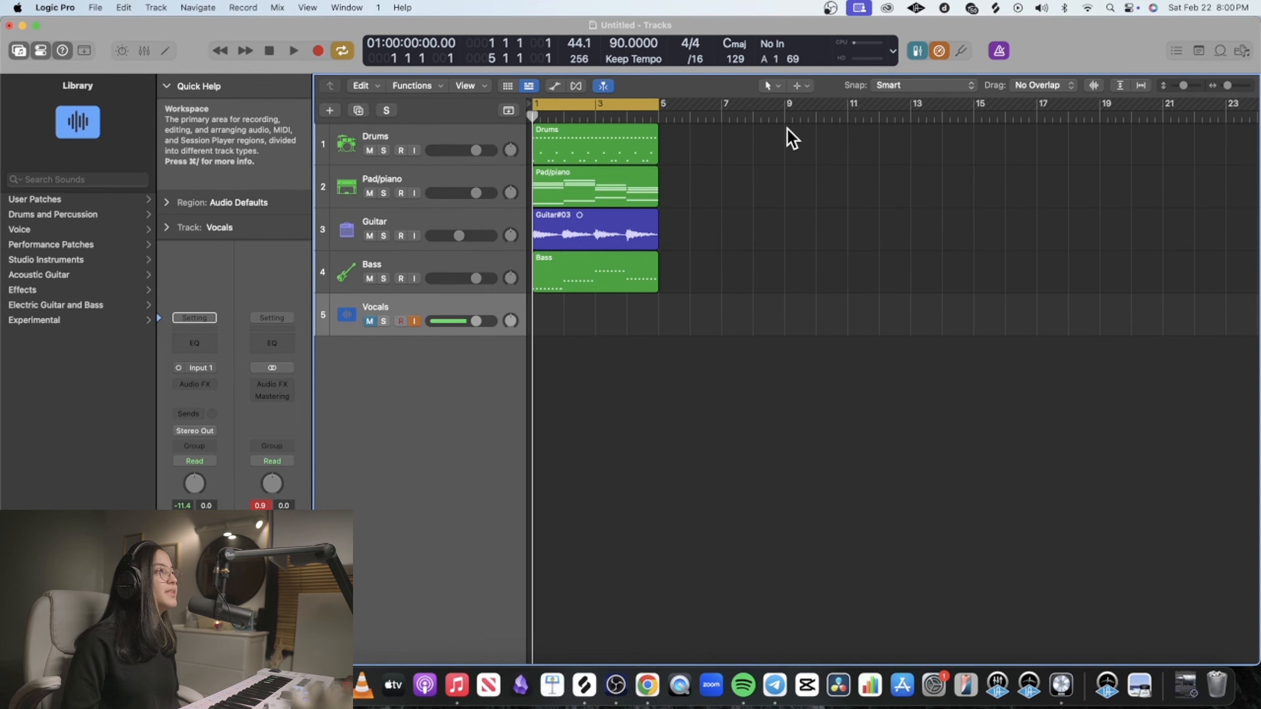
- Copy the four recorded regions to bar 5 and extend the cycle range to bar 9
drag(786, 130, 574, 293)
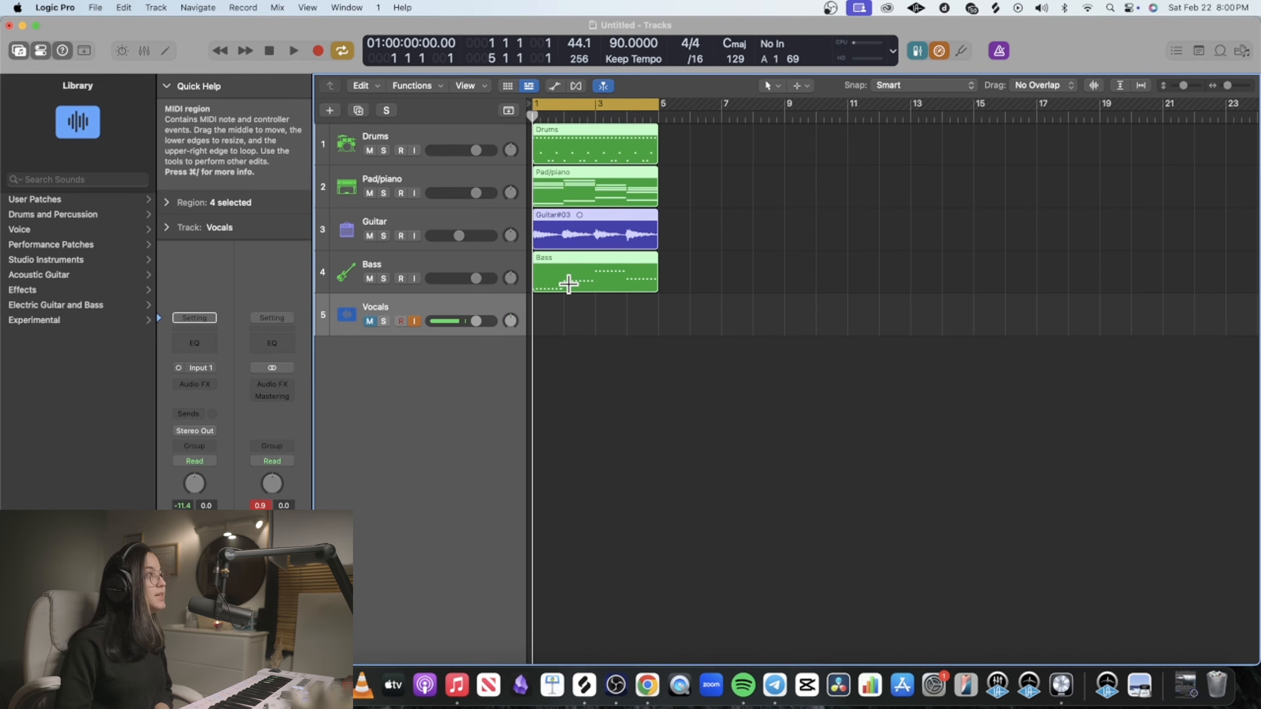
click(659, 115)
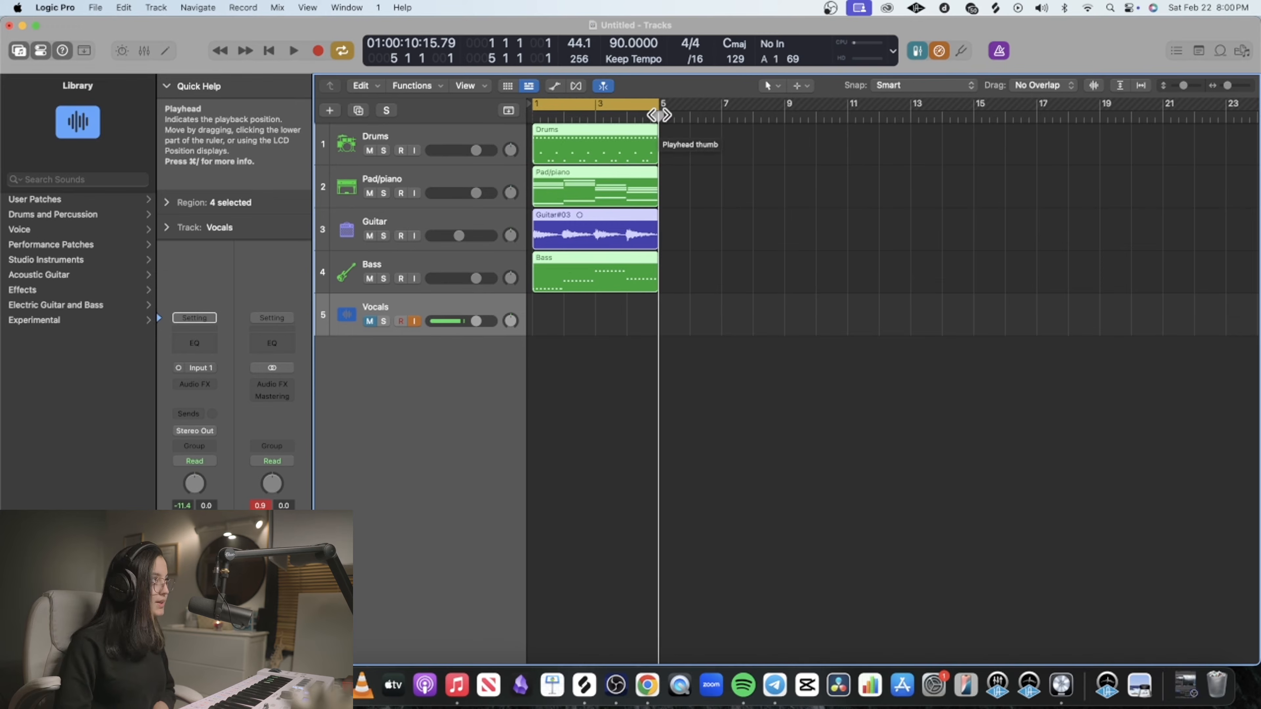
key(super+v)
drag(657, 105, 786, 111)
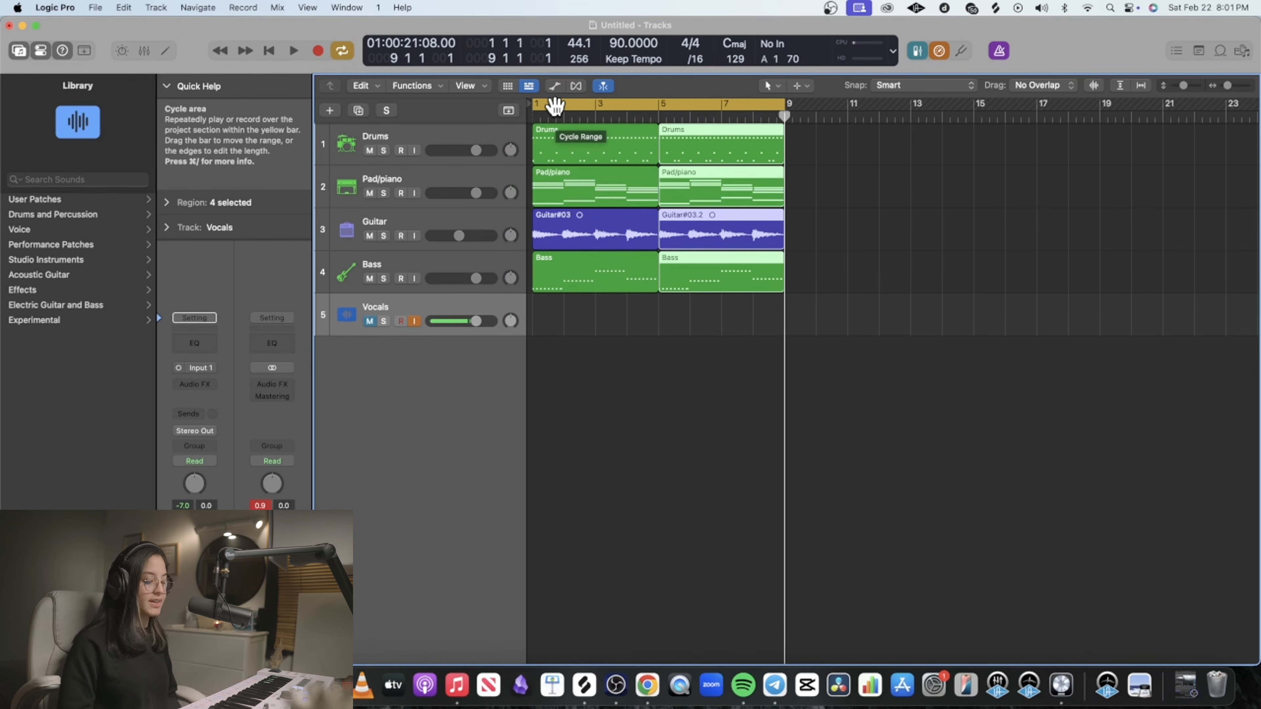
- Record an eight-bar vocal take on the Vocals track from the start of the song
key(Return)
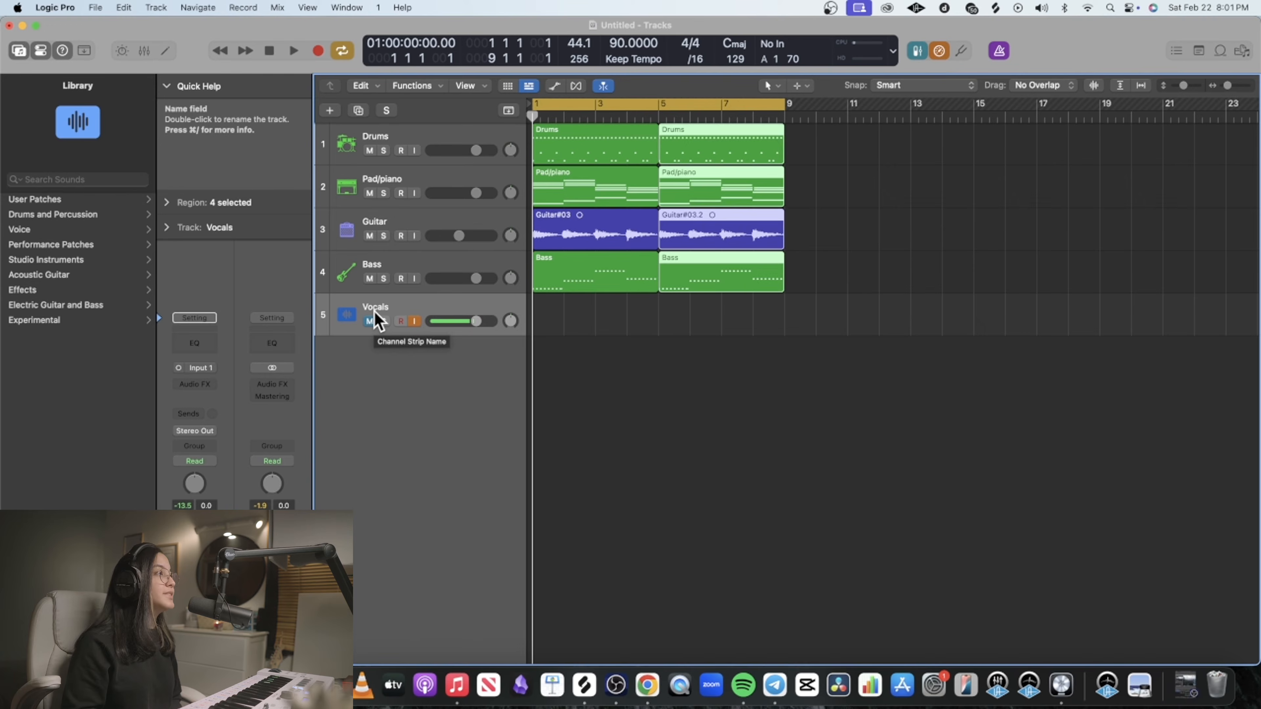
key(r)
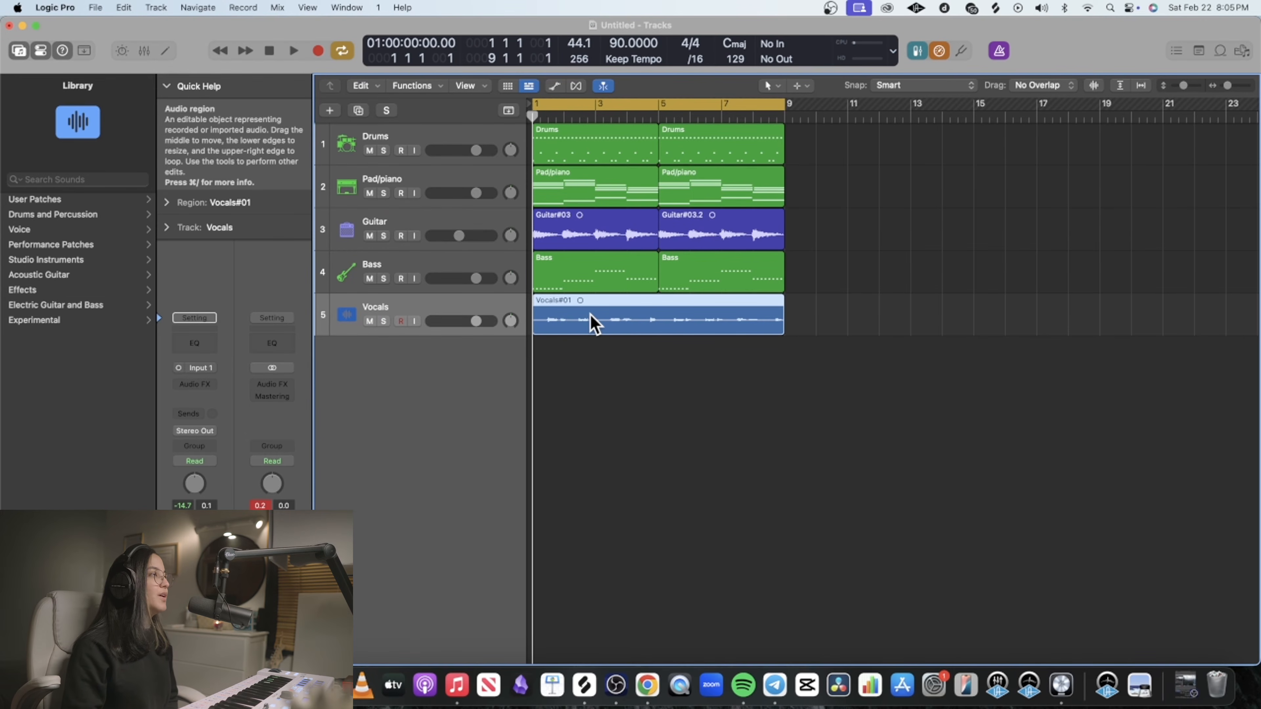
- With cycling turned off, trim the start of the vocal region to just before the first sung phrase in the audio editor
double_click(594, 324)
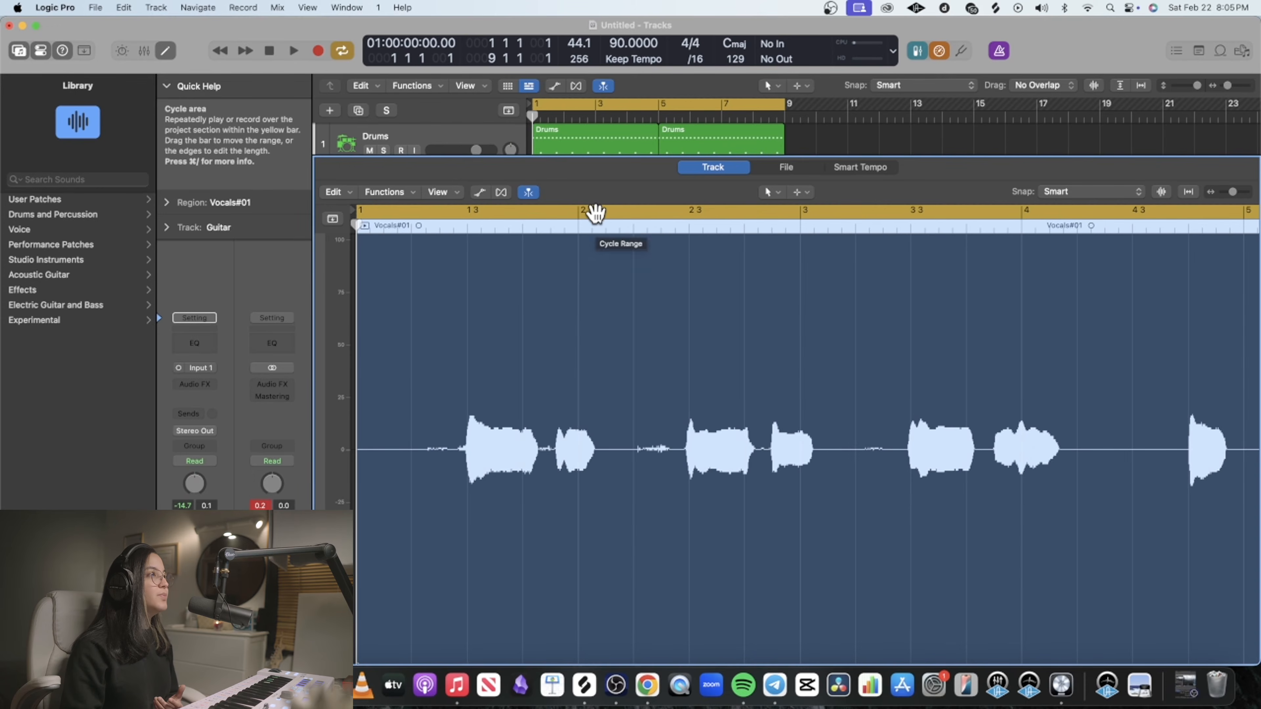
click(593, 211)
drag(1233, 193, 1236, 193)
click(366, 566)
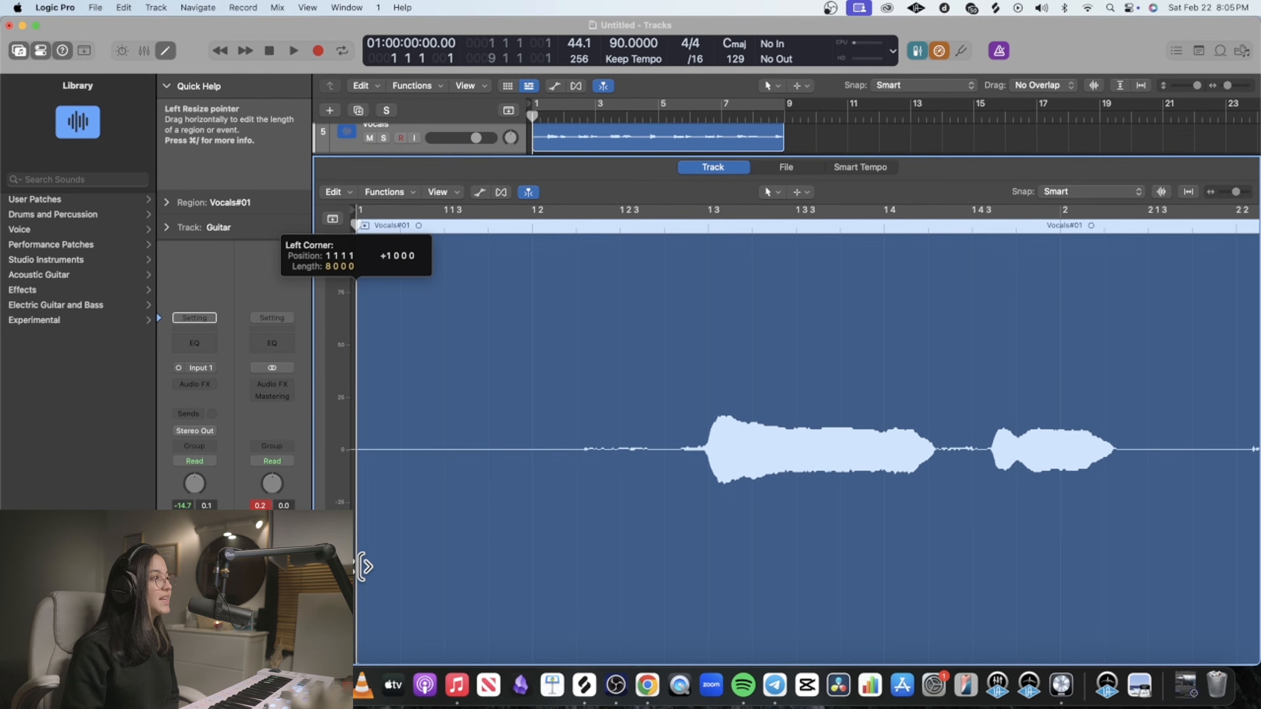
drag(366, 566, 676, 561)
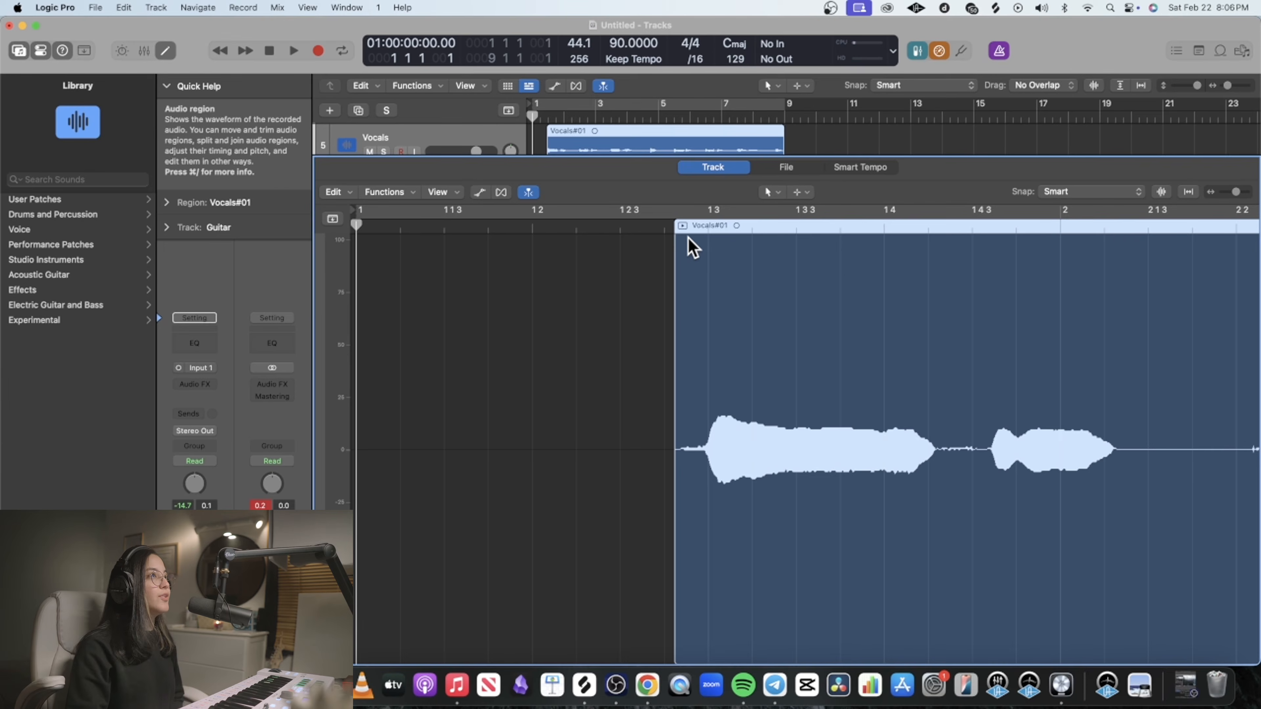
- Set the Command-click tool to Fade Tool and add a short fade-in at the start of the vocal region
click(804, 193)
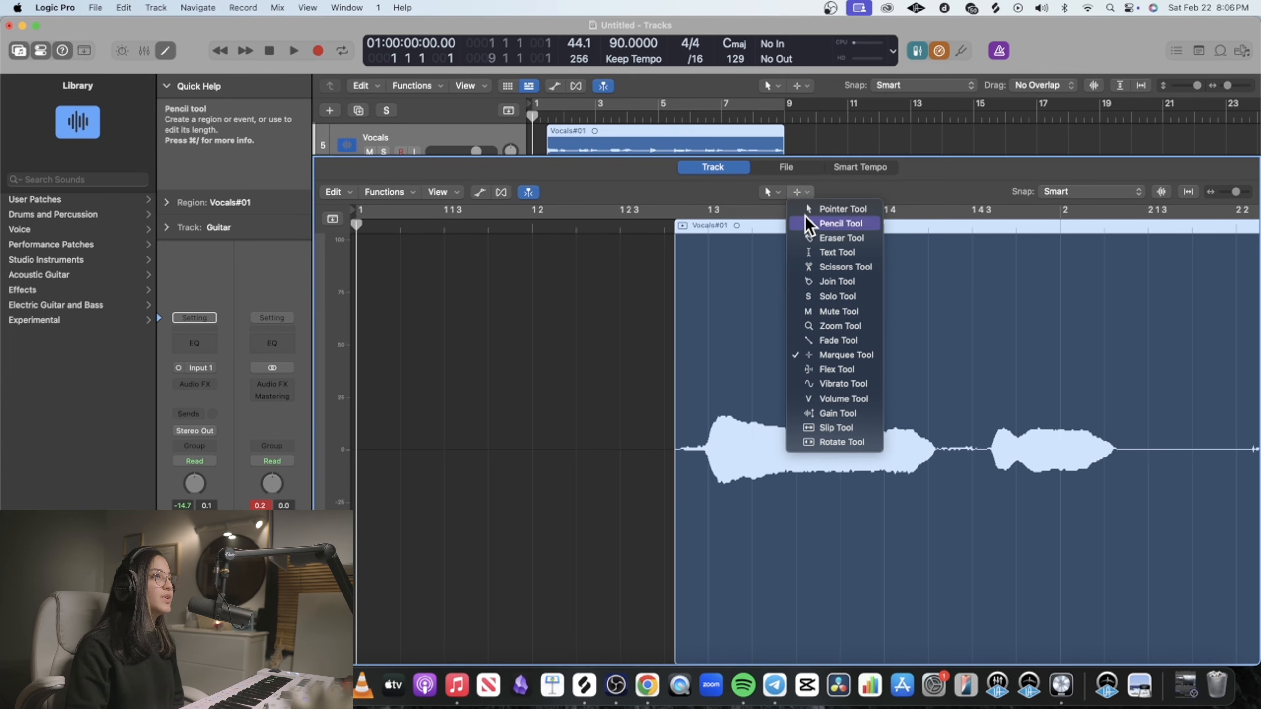
click(816, 343)
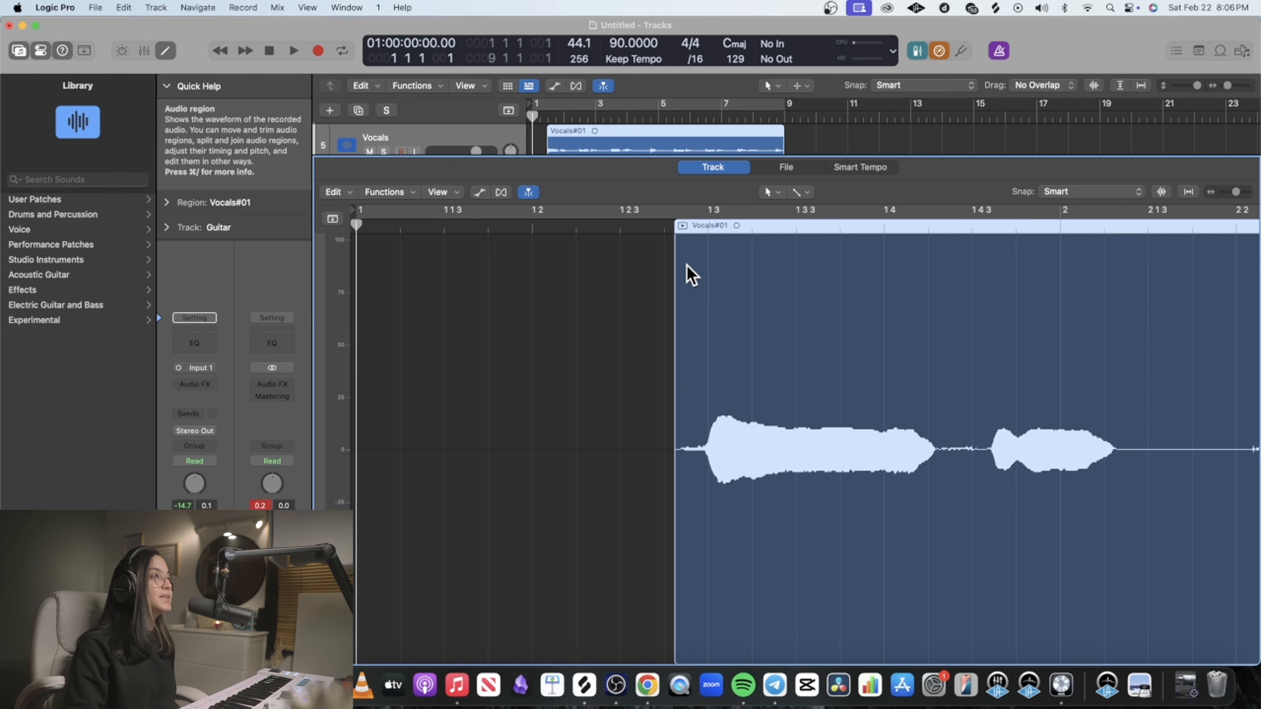
drag(694, 244, 670, 244)
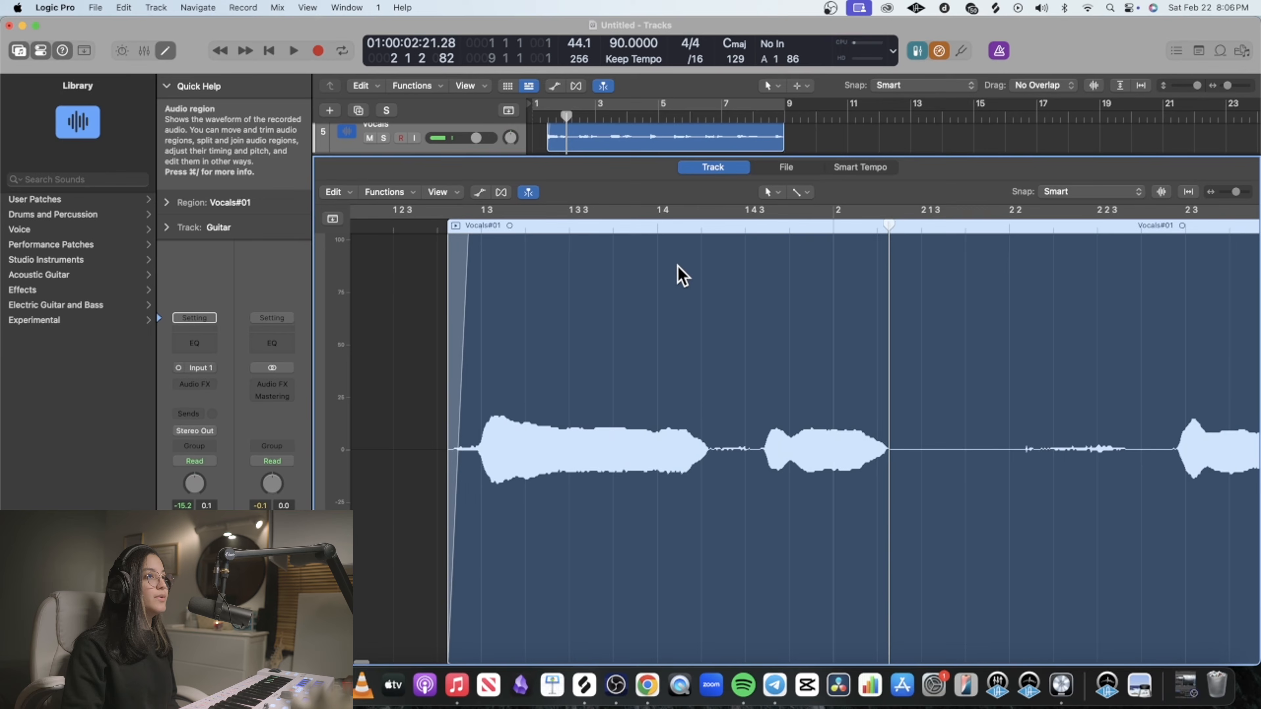
- Split the vocal region with the Scissors Tool at 2 1 3 and just before the next phrase, and delete the piece between
scroll(681, 275, right, 5)
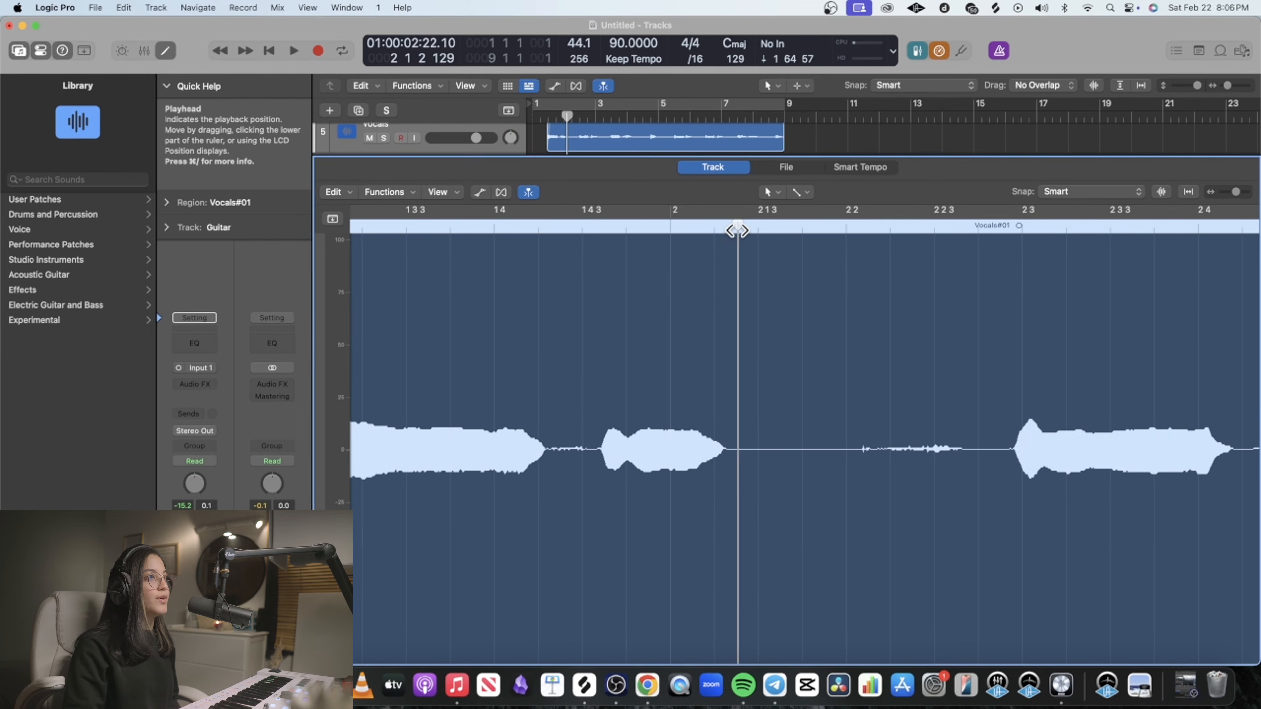
drag(726, 233, 759, 238)
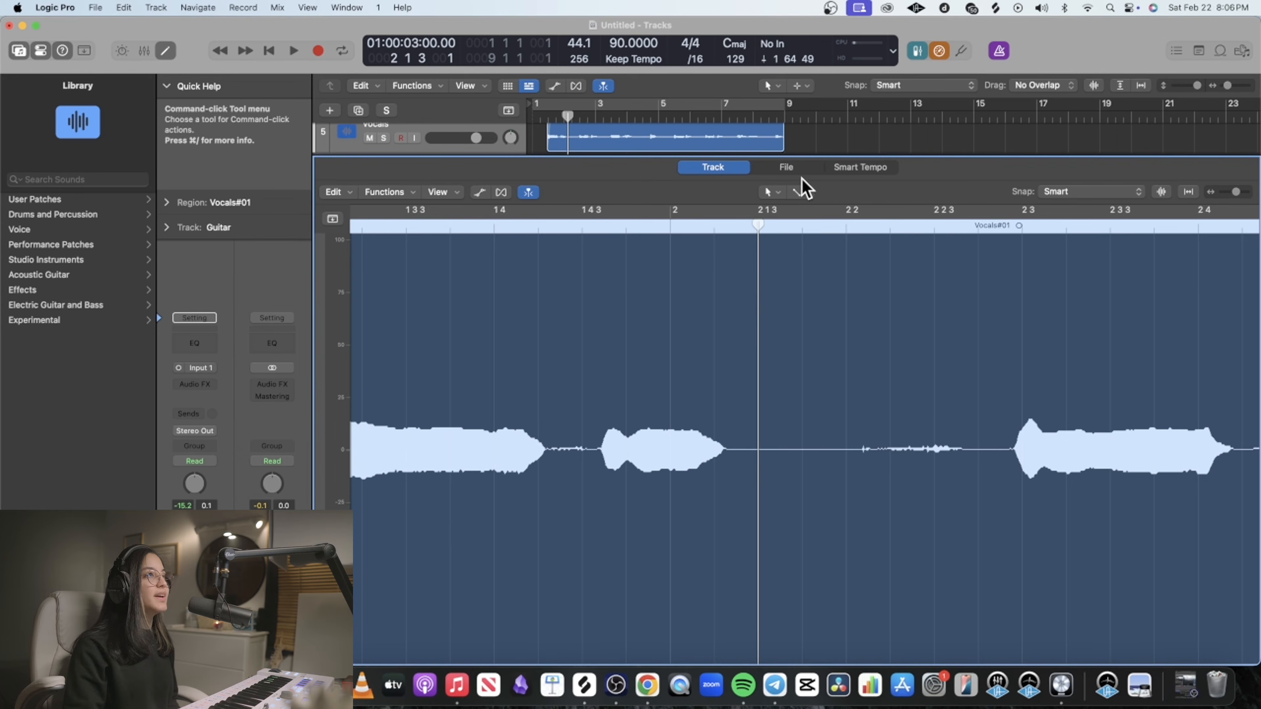
click(803, 194)
click(842, 268)
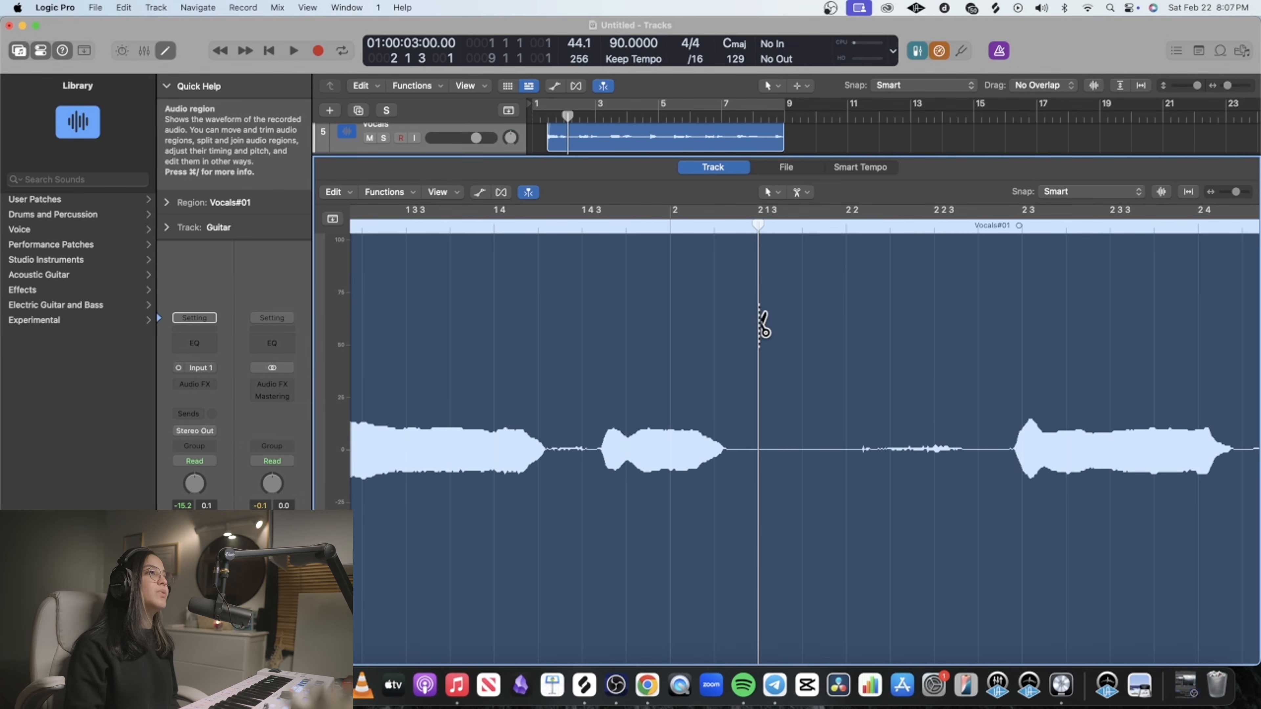
click(758, 323)
scroll(894, 368, right, 2)
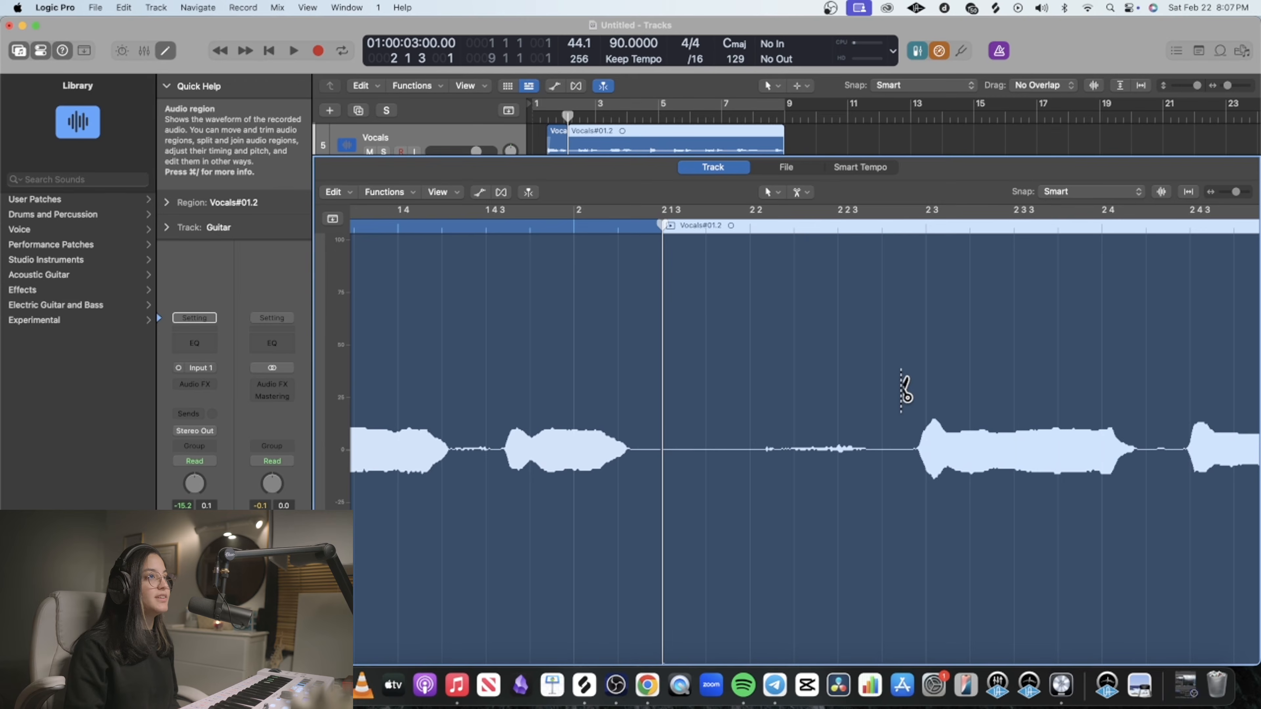
click(904, 388)
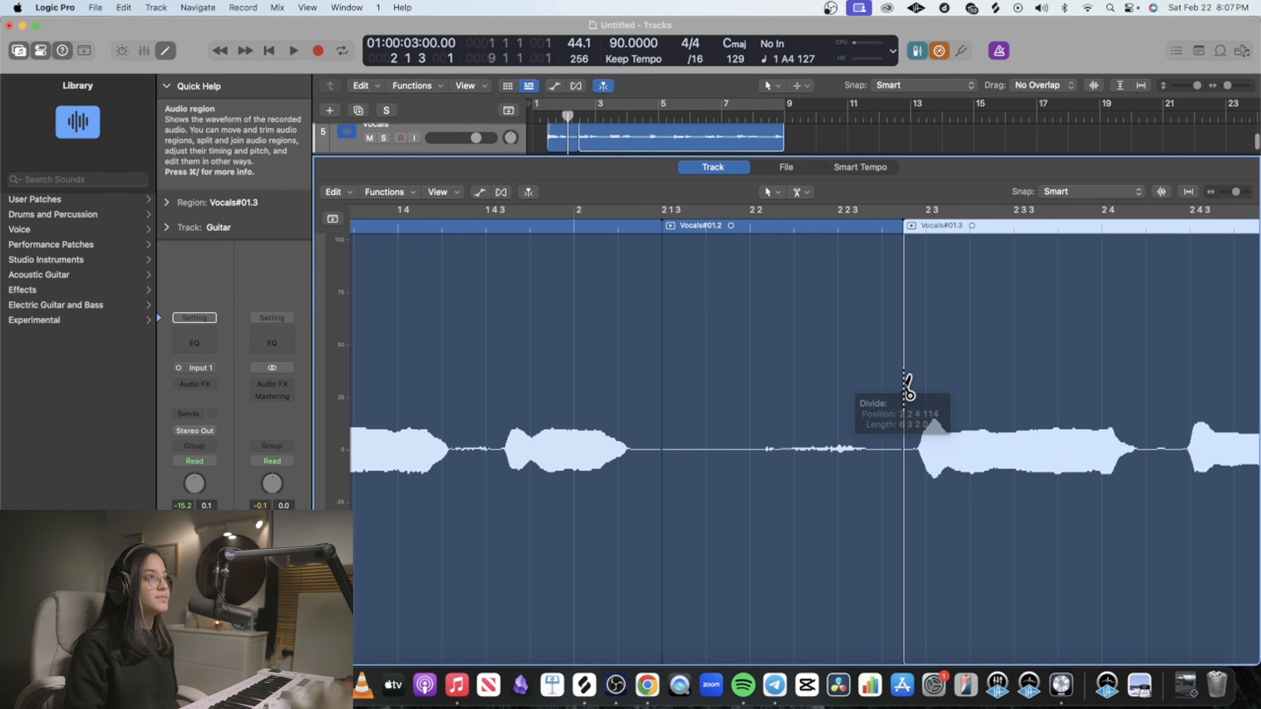
click(777, 286)
key(Delete)
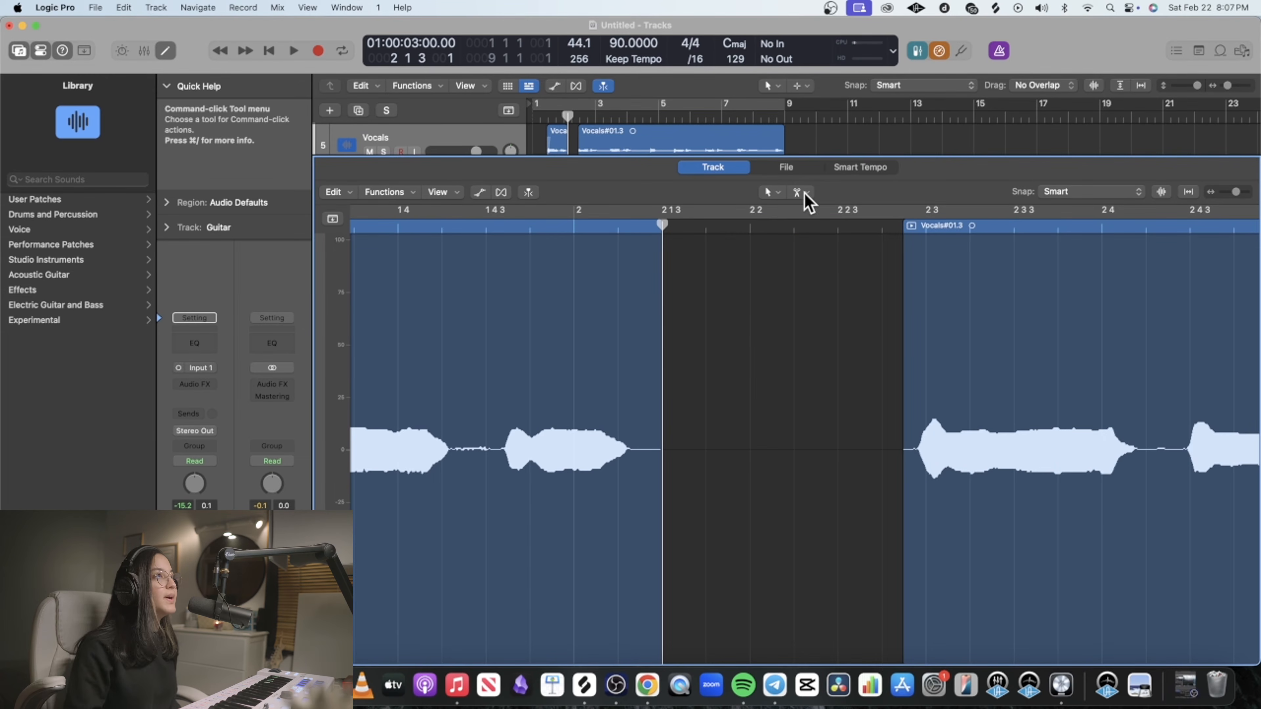
- Switch the Command-click tool back to Fade Tool and fade out the end of the first vocal phrase's region
click(802, 193)
click(828, 347)
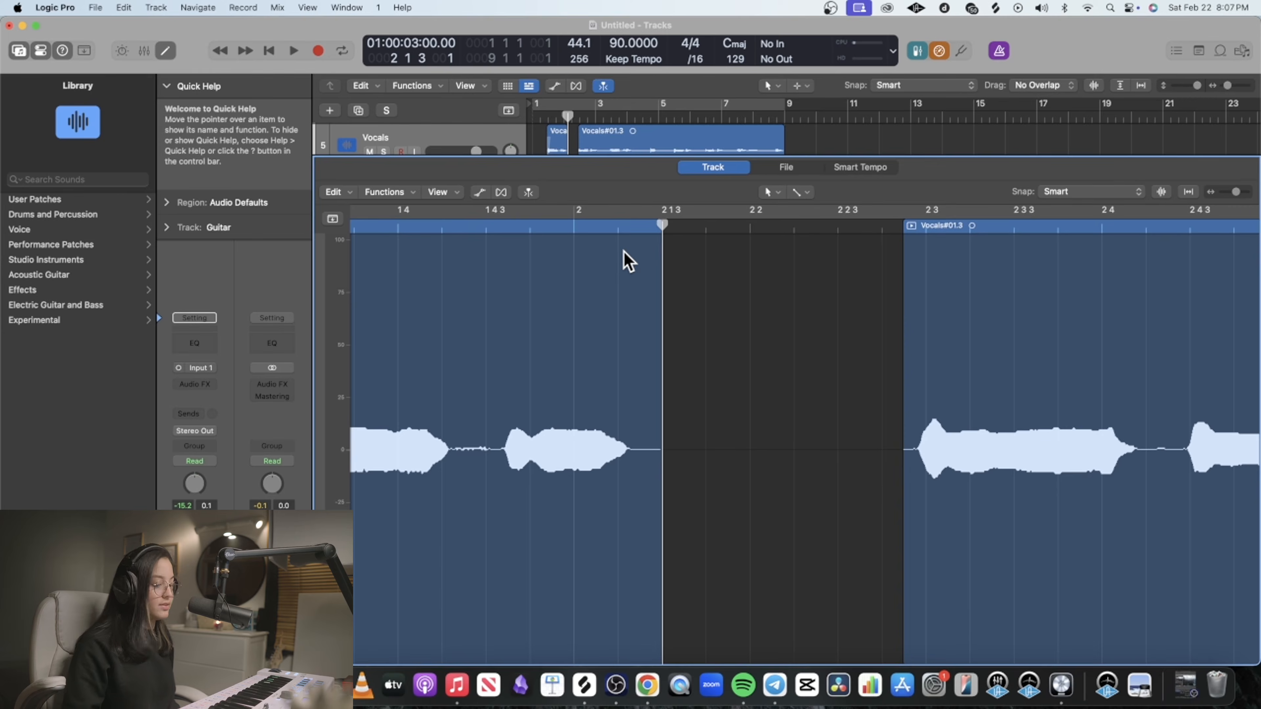
drag(631, 248, 677, 252)
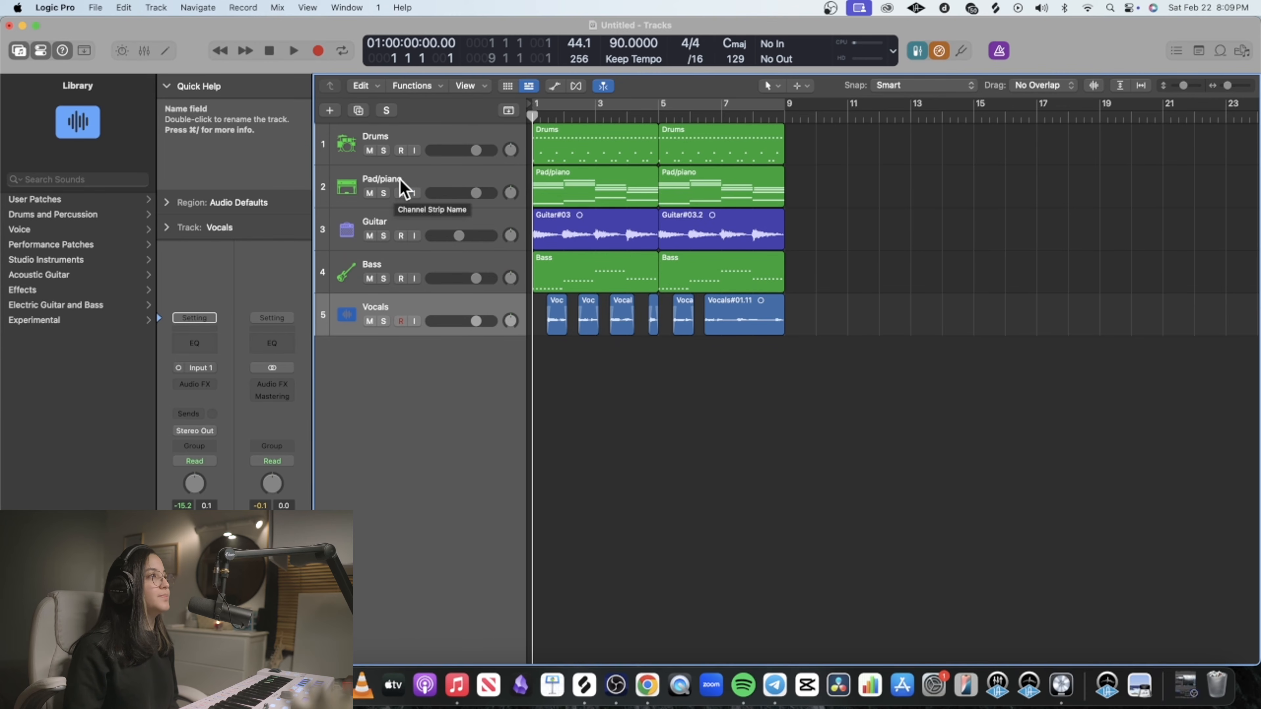
- Show the tracks' volume automation and add a point at the start of the Pad/piano track, lowered to -21.9 dB
click(405, 188)
key(a)
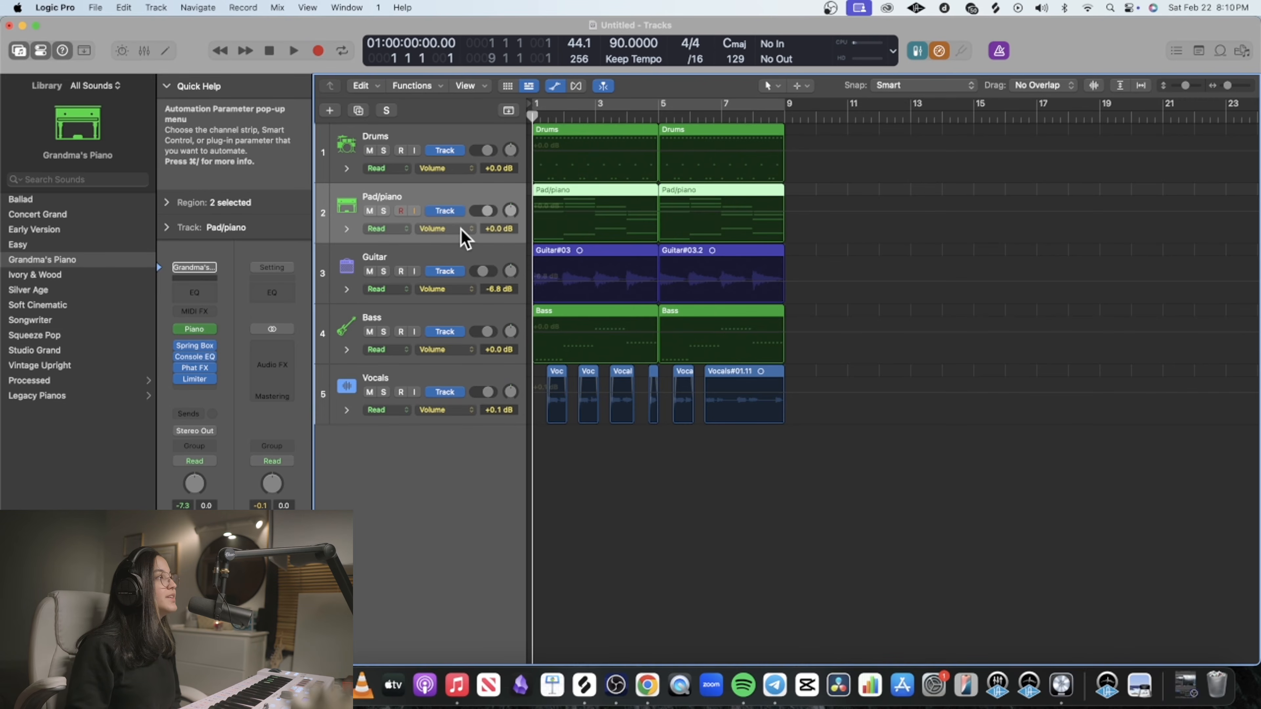
drag(1228, 86, 1234, 87)
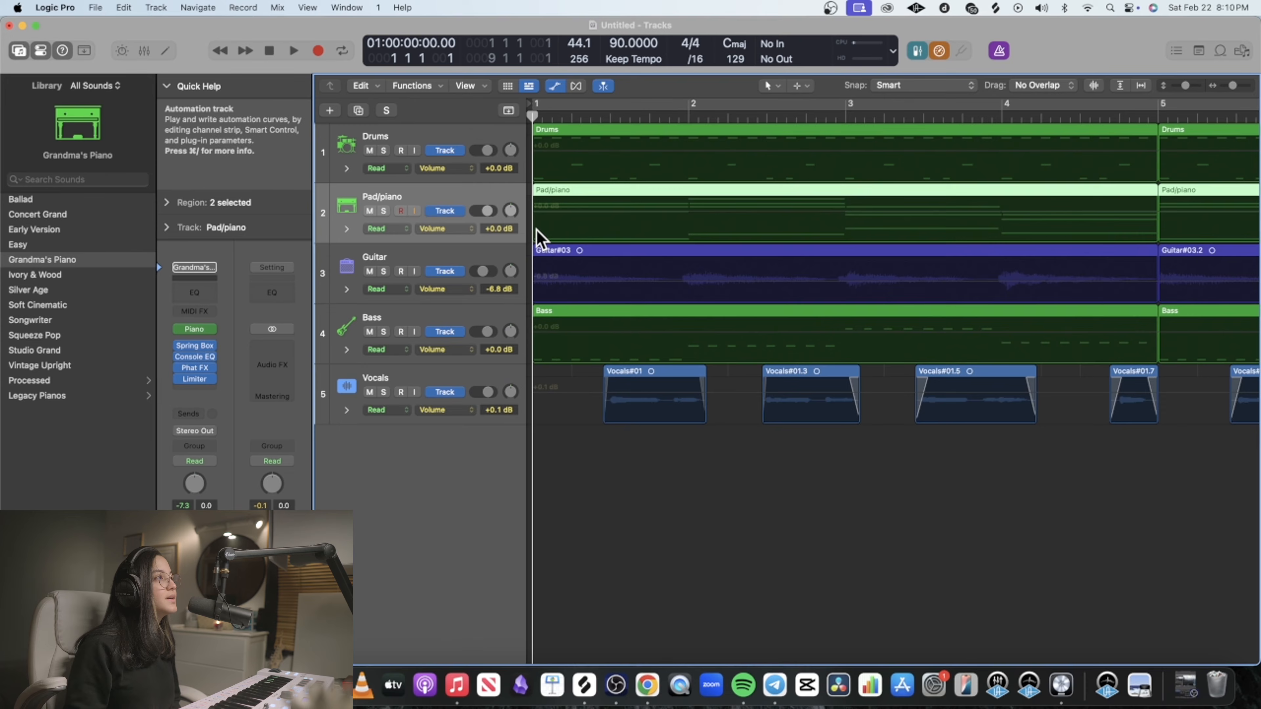
click(533, 213)
drag(533, 213, 534, 233)
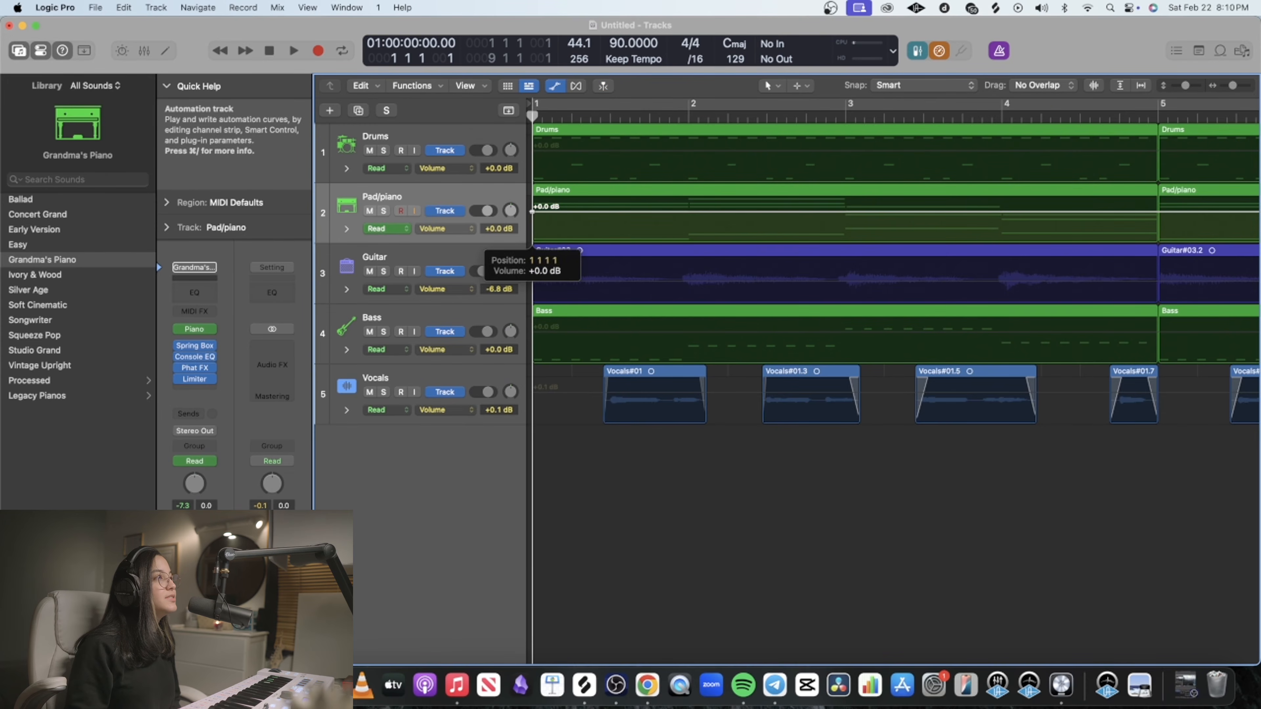
- Add a volume automation point at bar 9 on the Pad/piano track and raise it to -1.8 dB
key(z)
click(1122, 234)
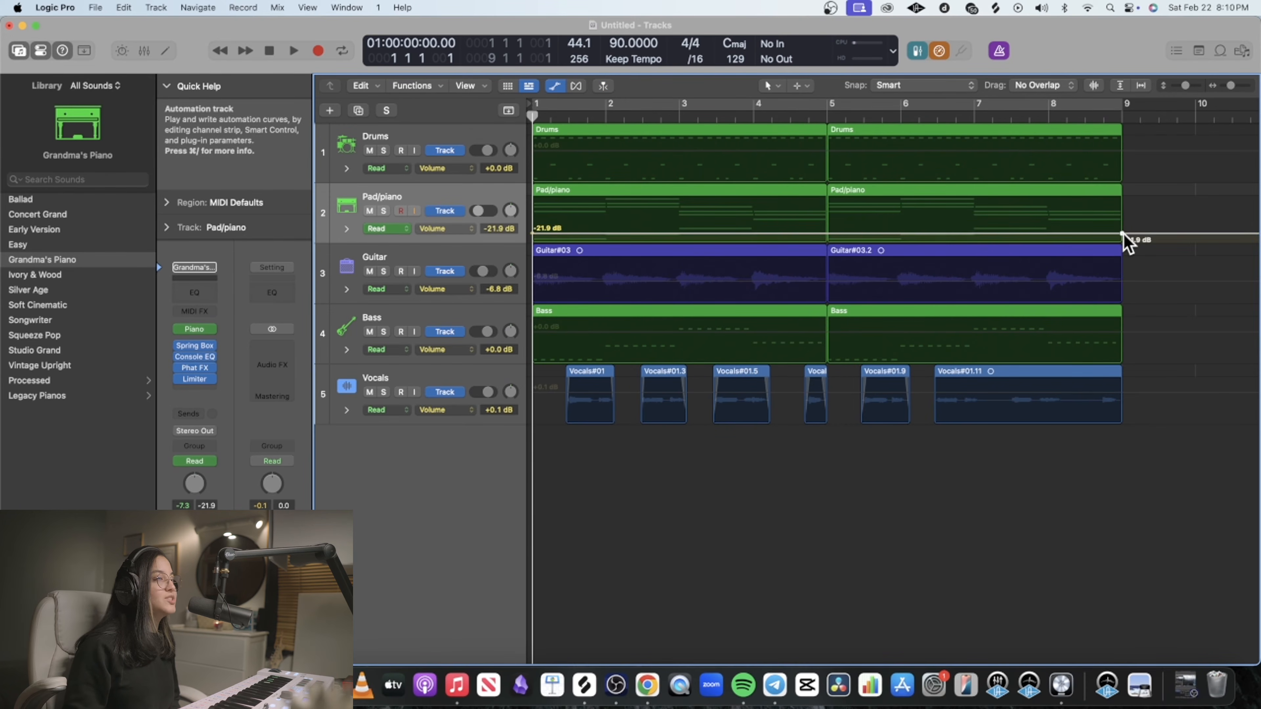
drag(1123, 234, 1123, 214)
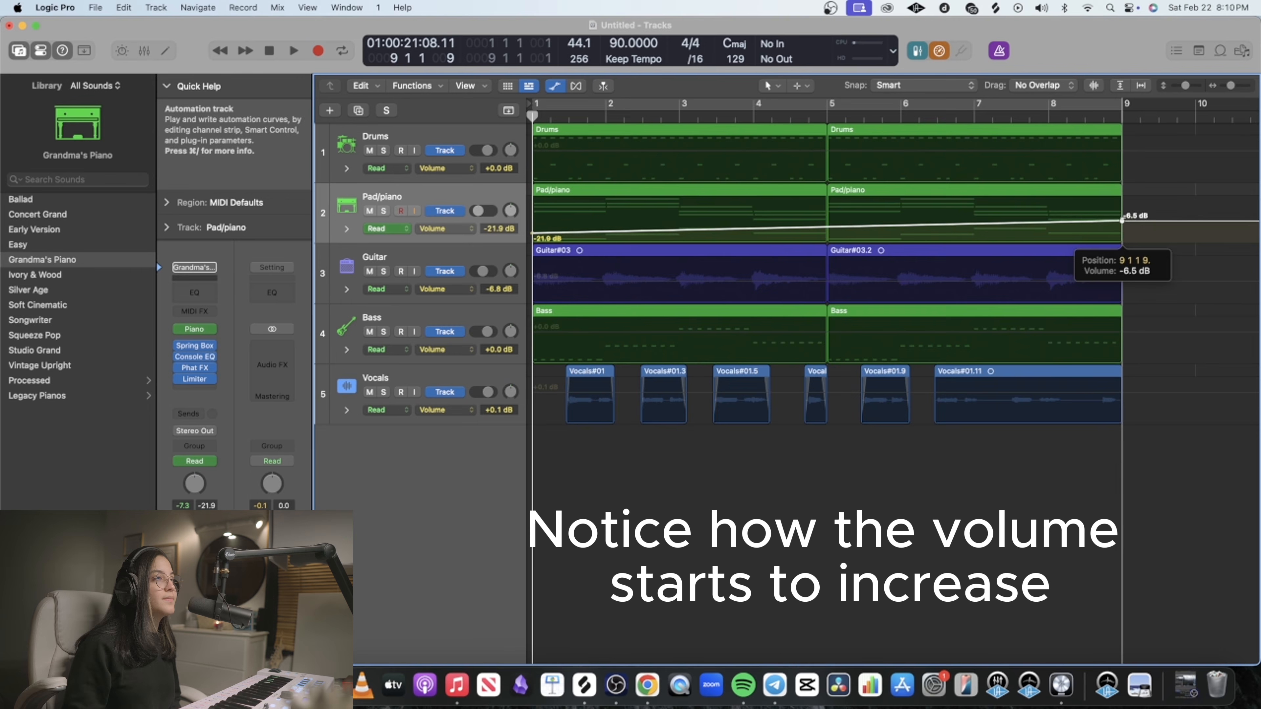
- Solo the Pad/piano track, play it back to hear the volume automation, and turn off the metronome
key(s)
key(space)
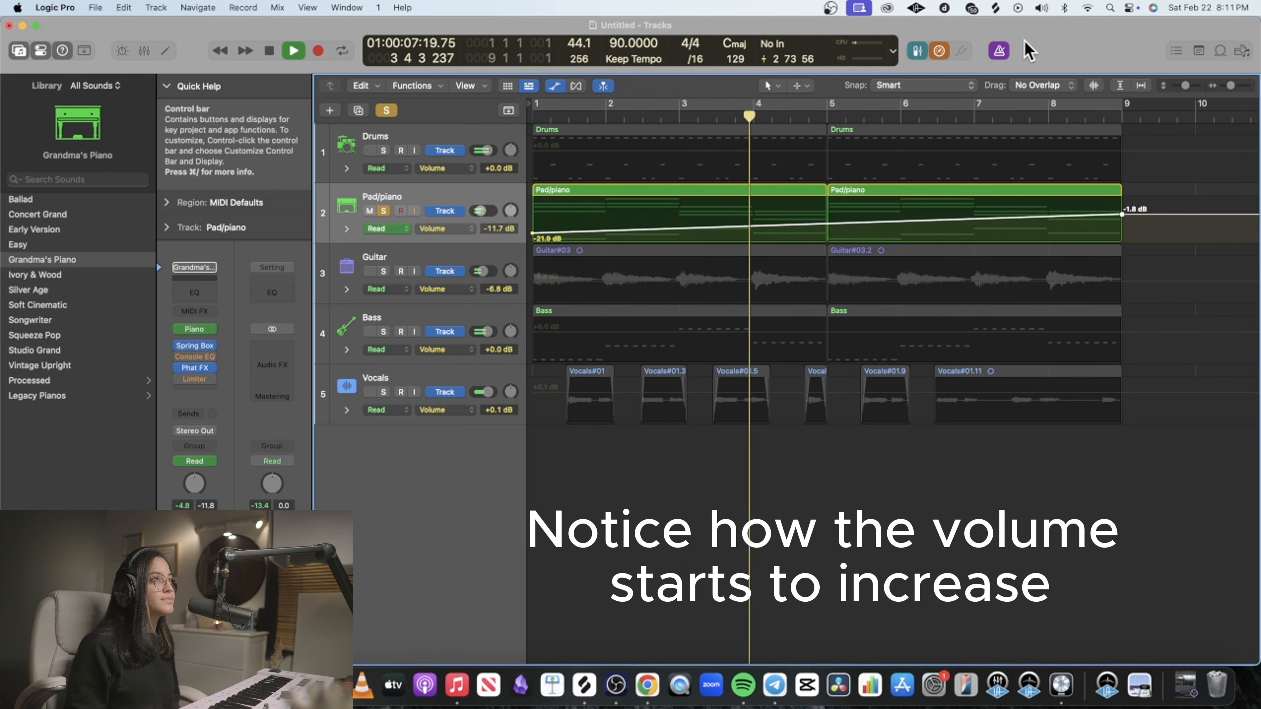
click(1000, 52)
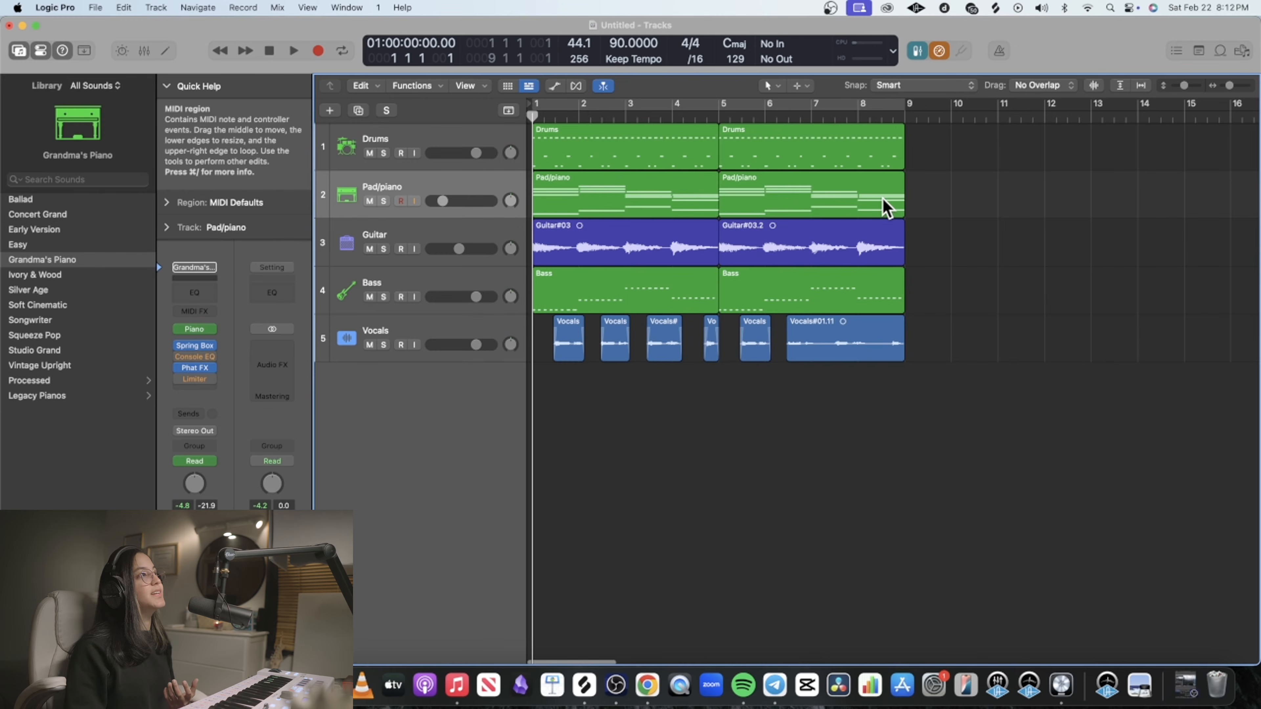
- Show the global tracks and create a marker named Intro at bar 1
click(509, 110)
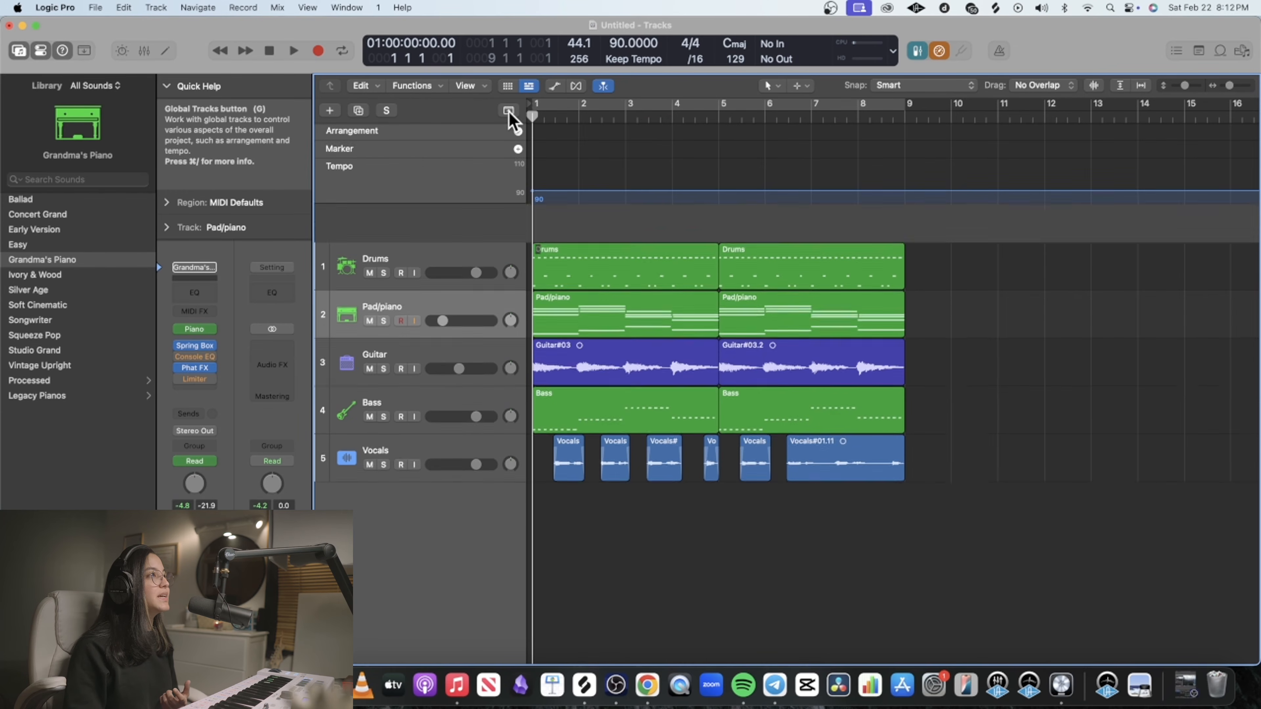
click(518, 149)
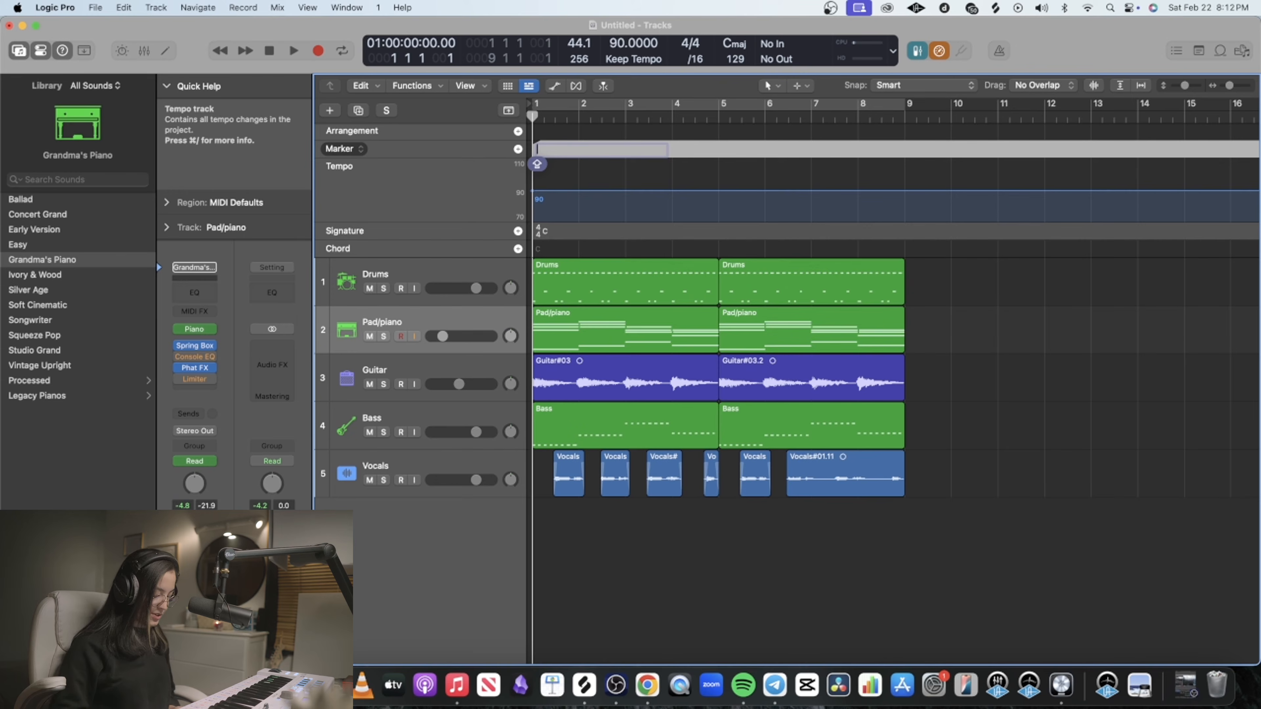
text(Intro)
- Create a marker at bar 3 and name it Verse 1
click(621, 150)
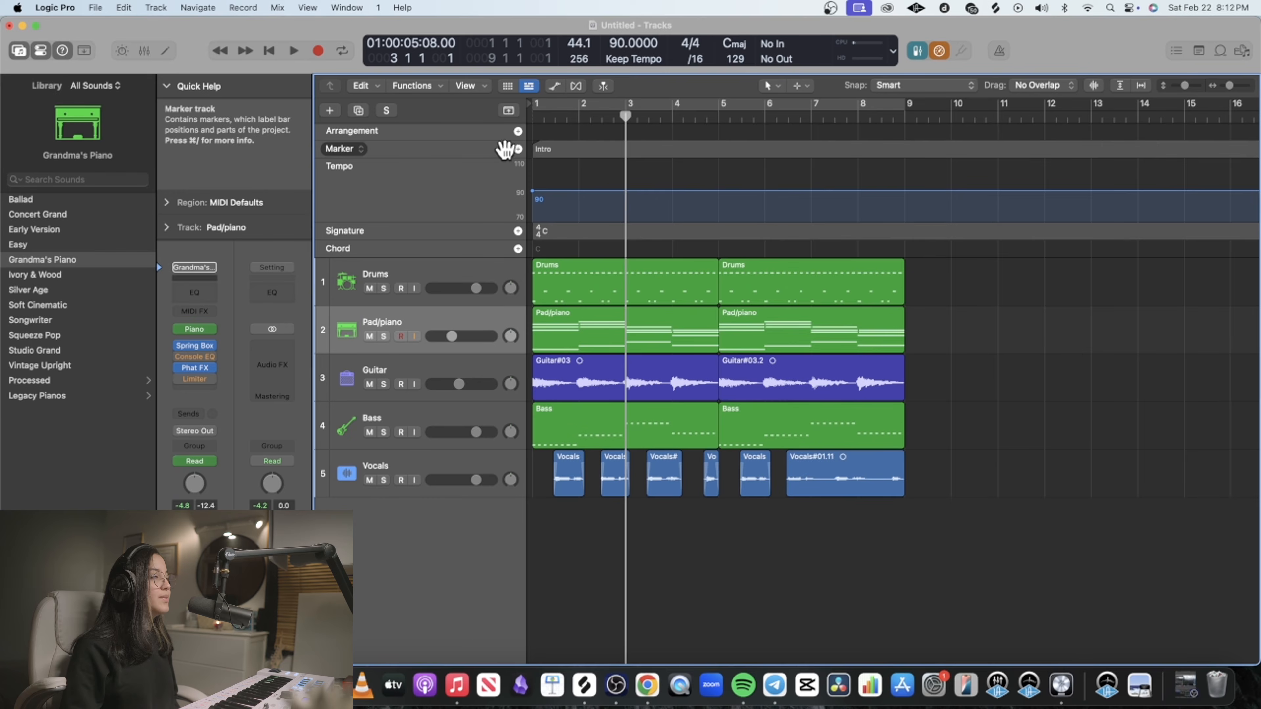
click(518, 149)
double_click(641, 150)
text(Verse)
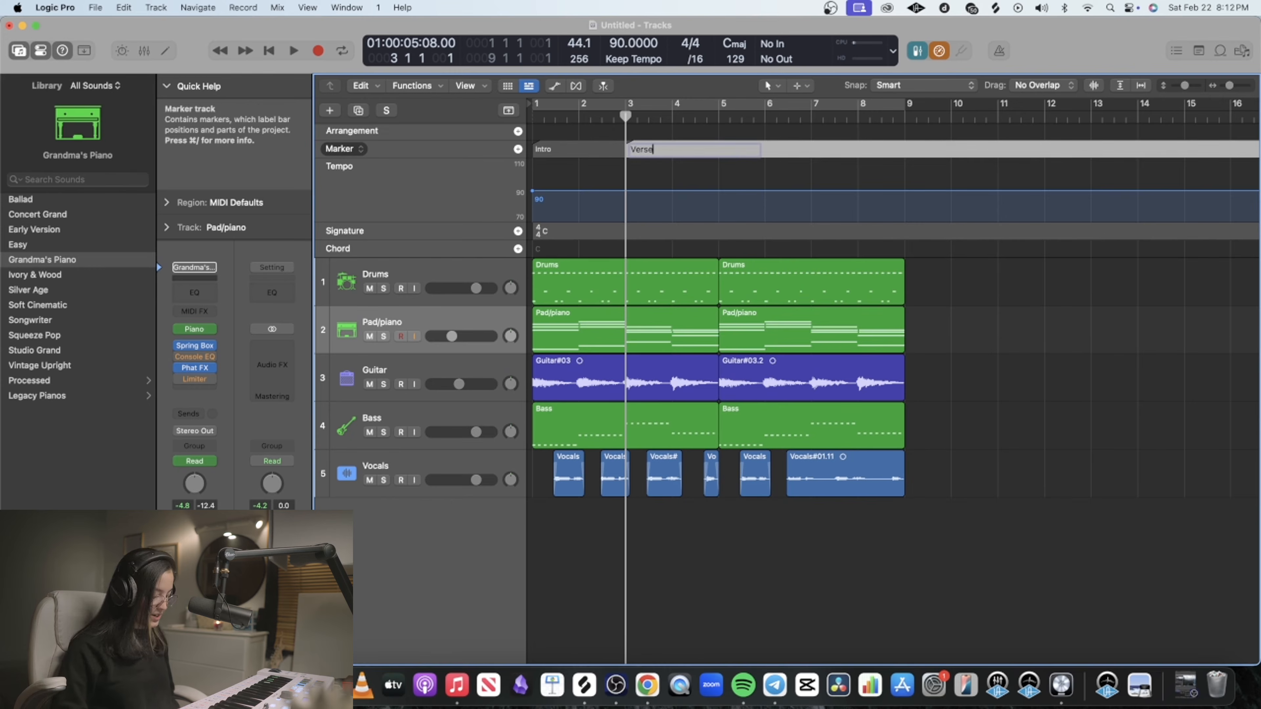
text(1)
- Create a marker at bar 11 and name it Chorus
click(518, 149)
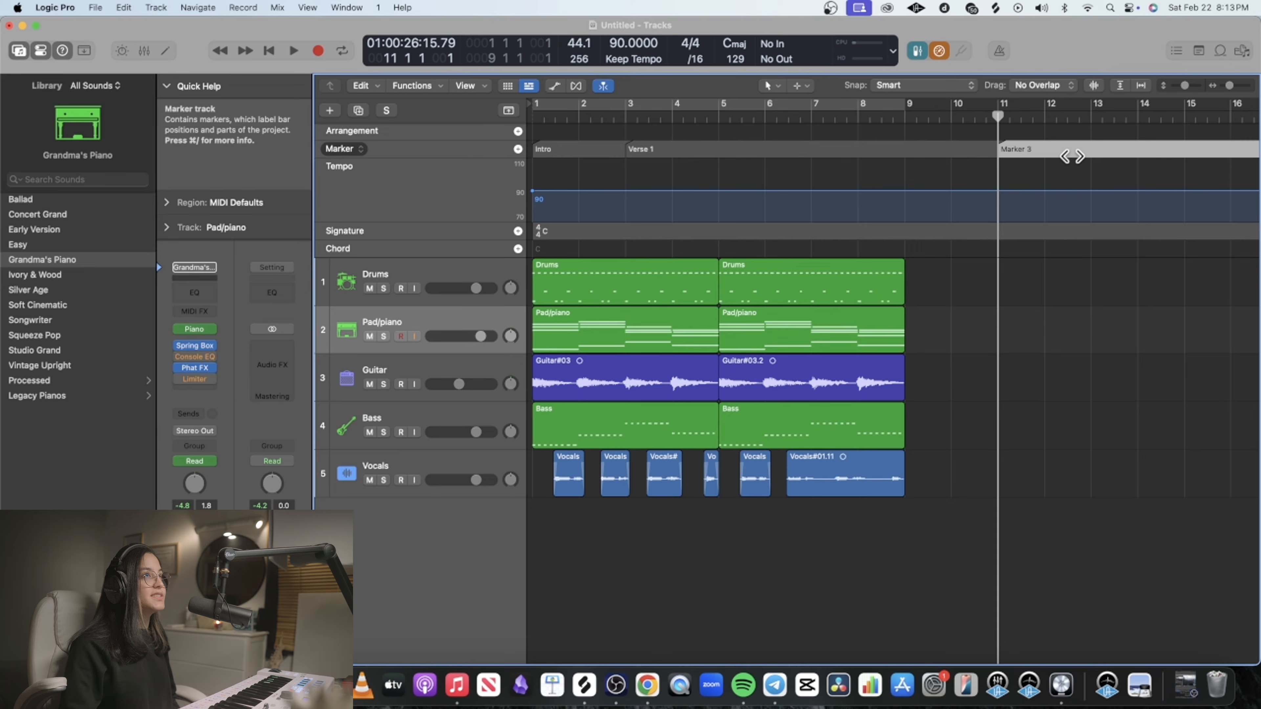
double_click(1073, 155)
text(Chorus)
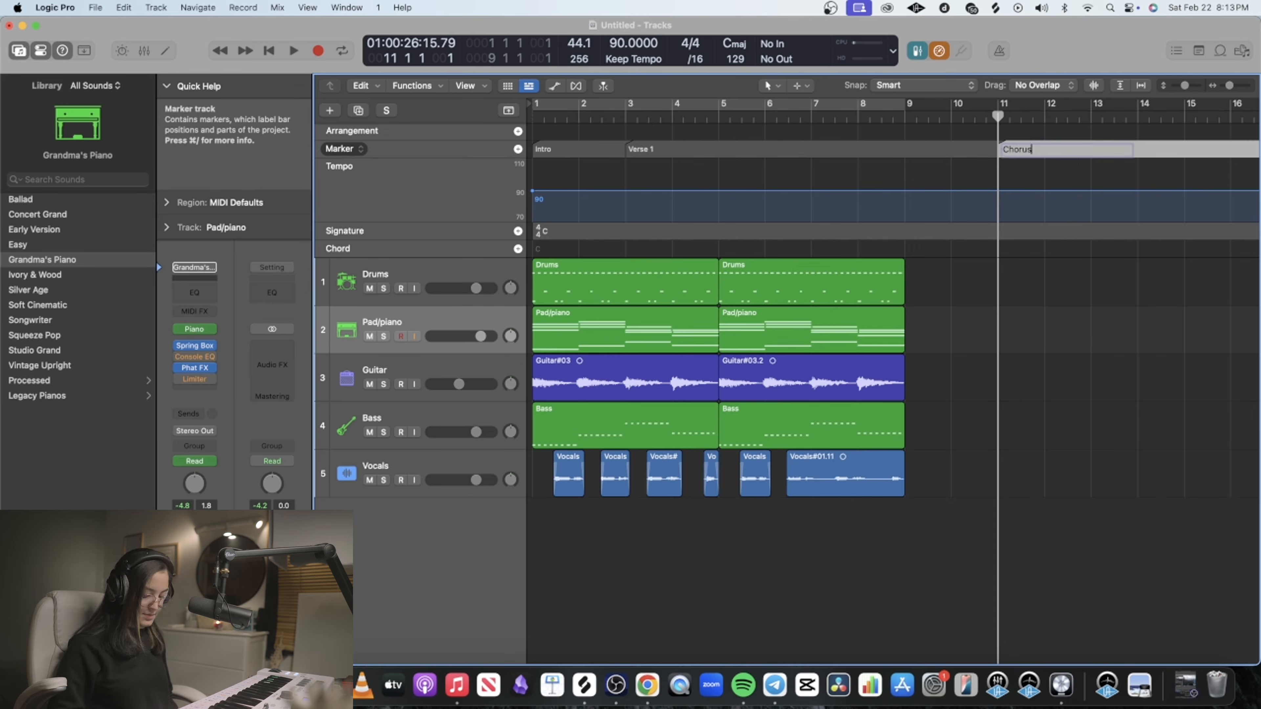
key(Return)
click(742, 164)
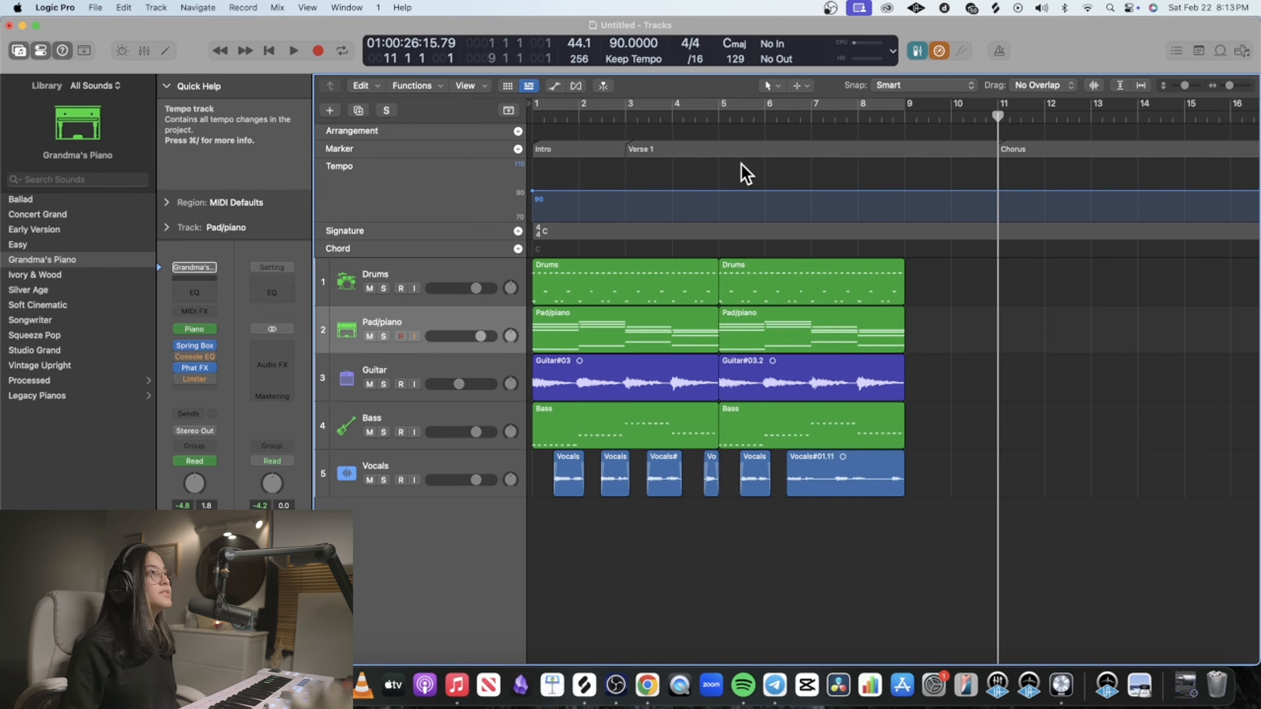
- Color the Intro marker yellow, the Verse 1 marker light green and the Chorus marker red
click(583, 154)
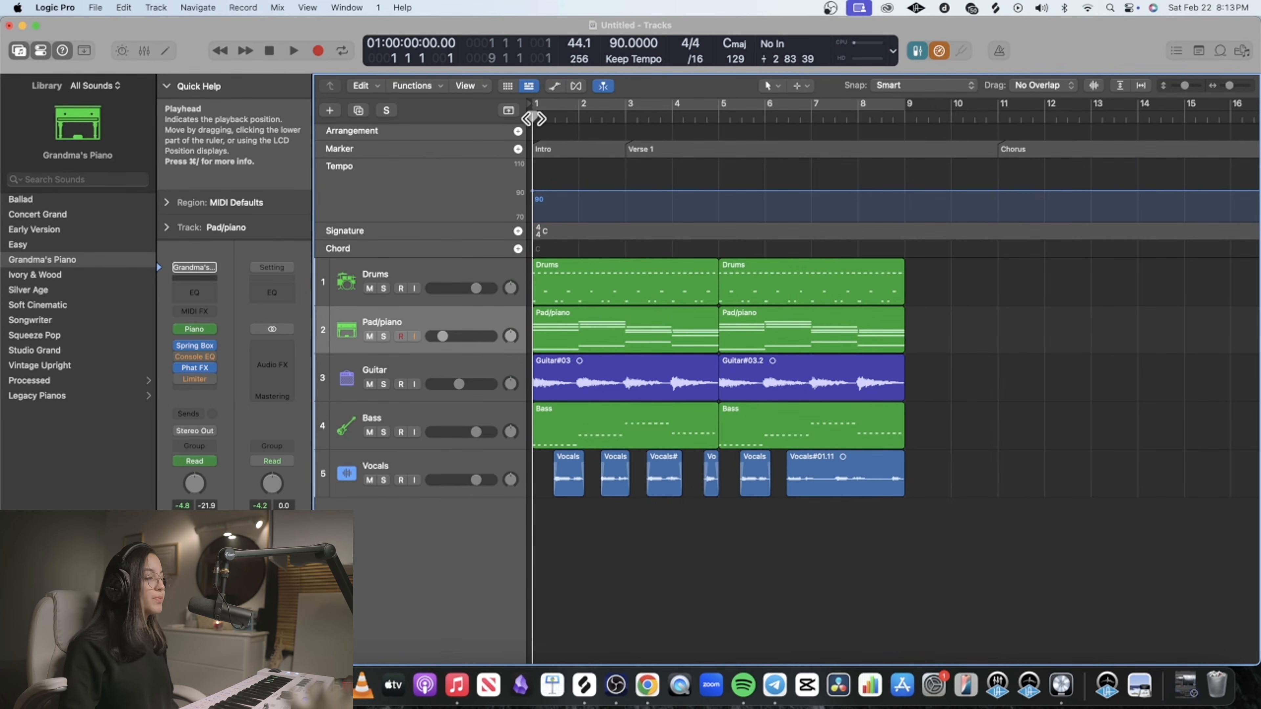
key(alt+c)
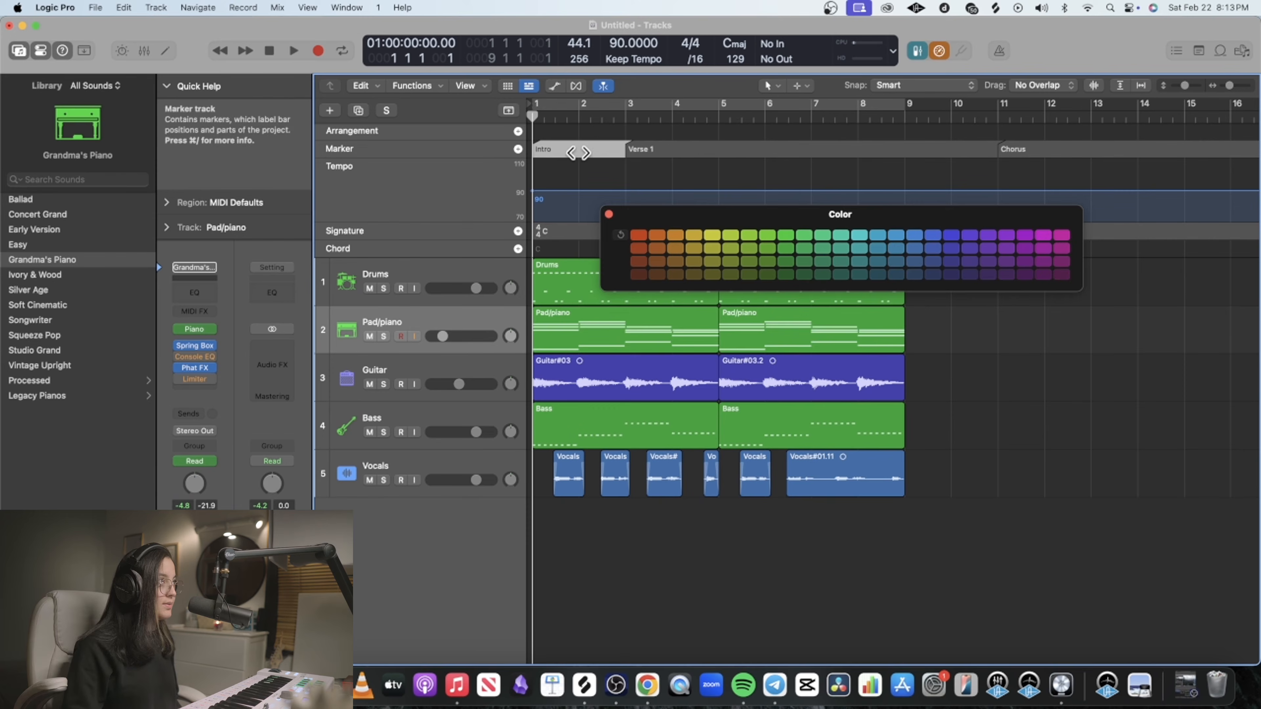
click(712, 235)
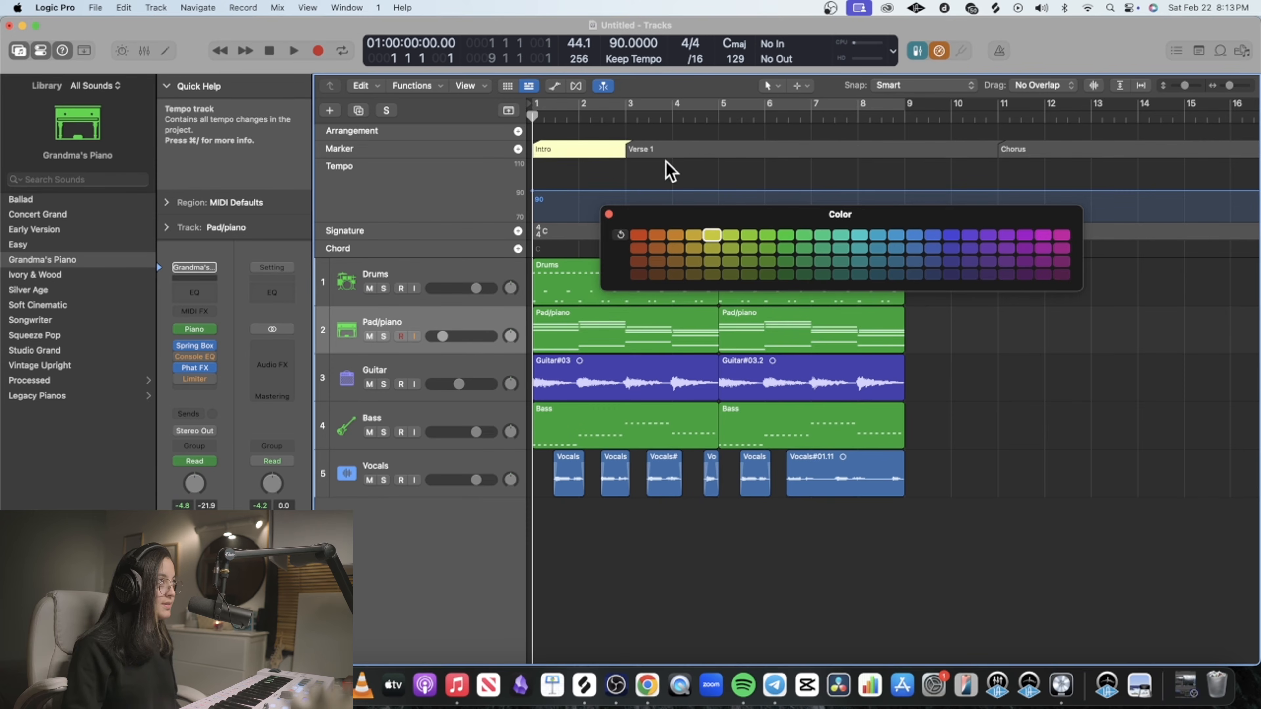
click(671, 150)
click(750, 235)
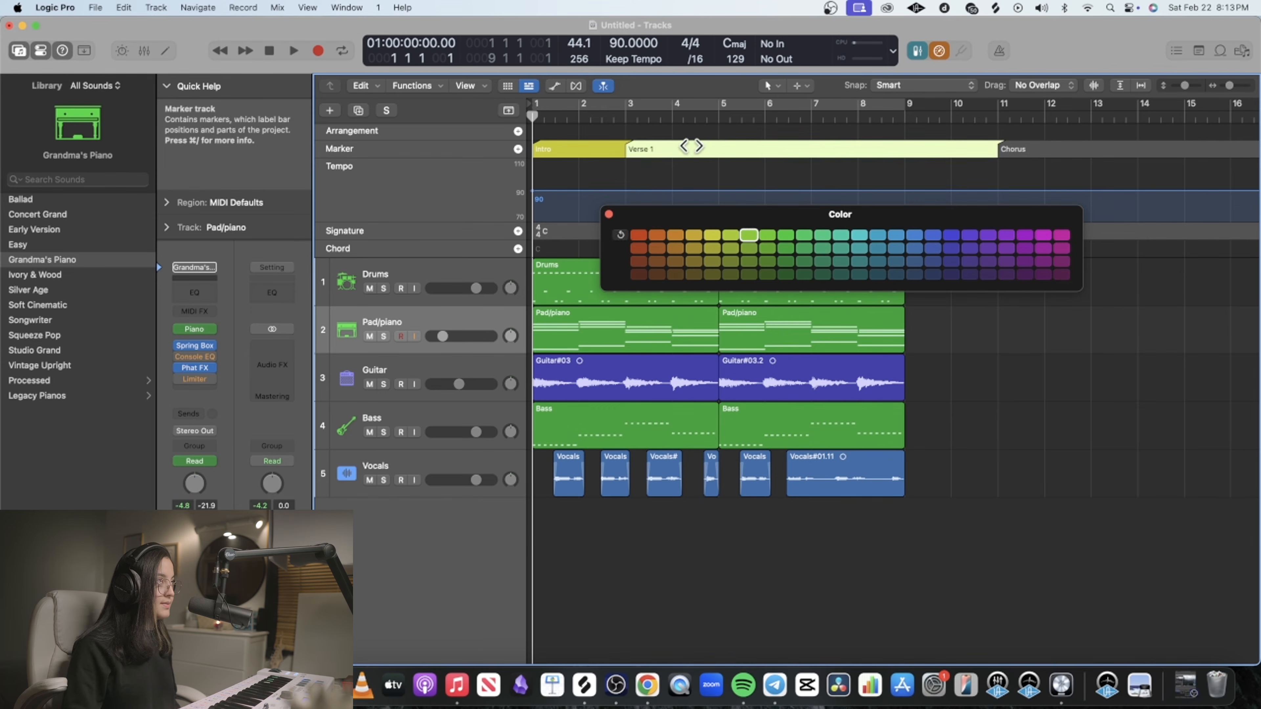
click(1072, 148)
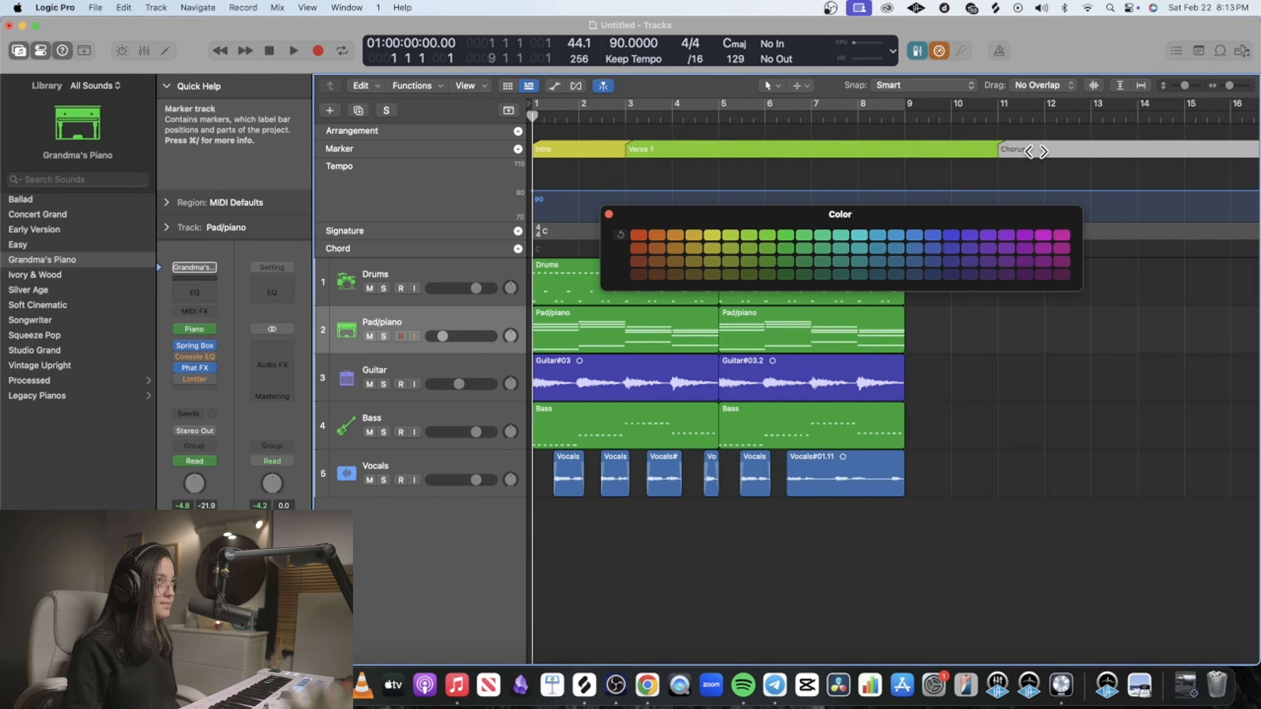
click(639, 236)
click(609, 214)
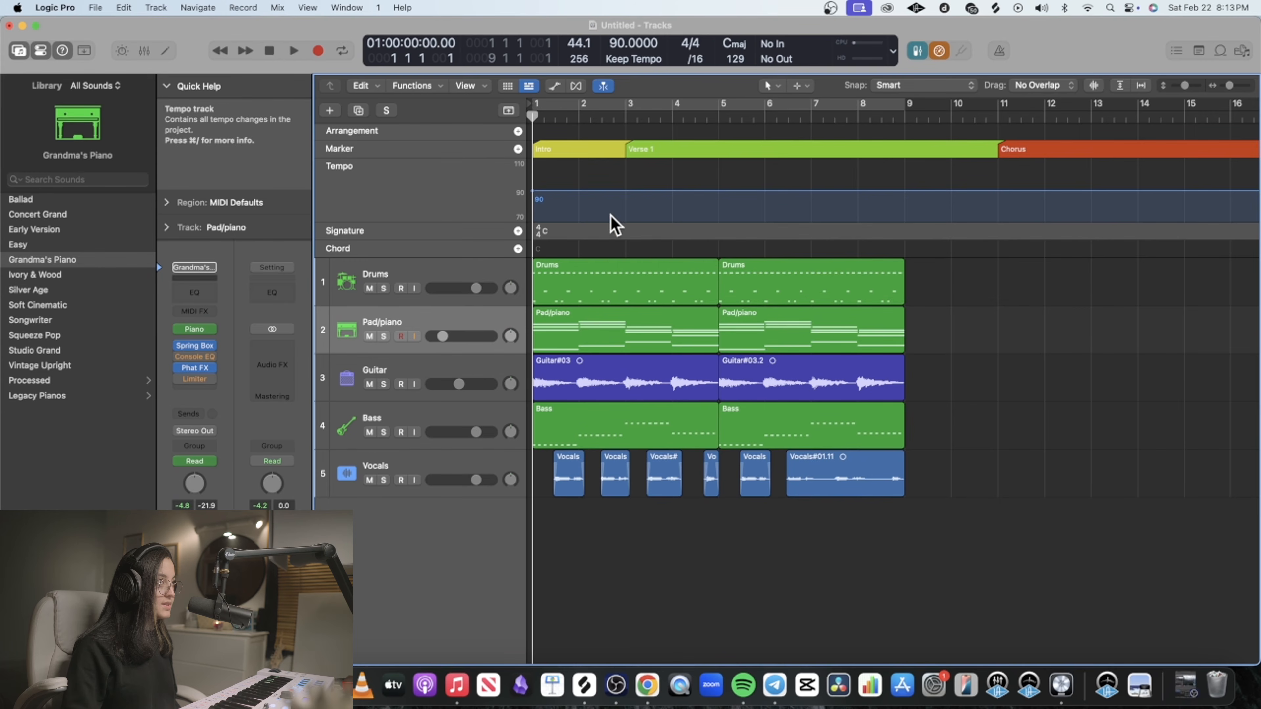
- Hide the global tracks and move all regions to the Chorus at bar 11, together with their track automation
click(511, 119)
drag(1081, 134, 537, 432)
drag(571, 154, 1036, 142)
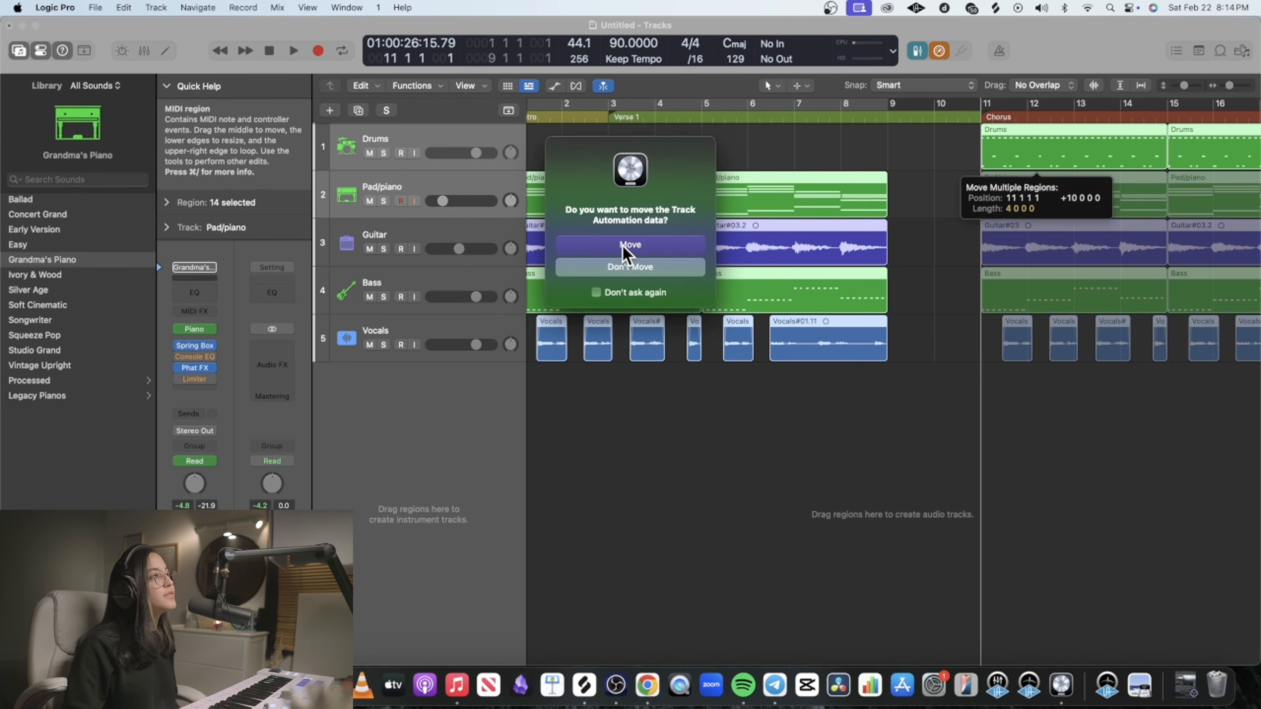
click(624, 248)
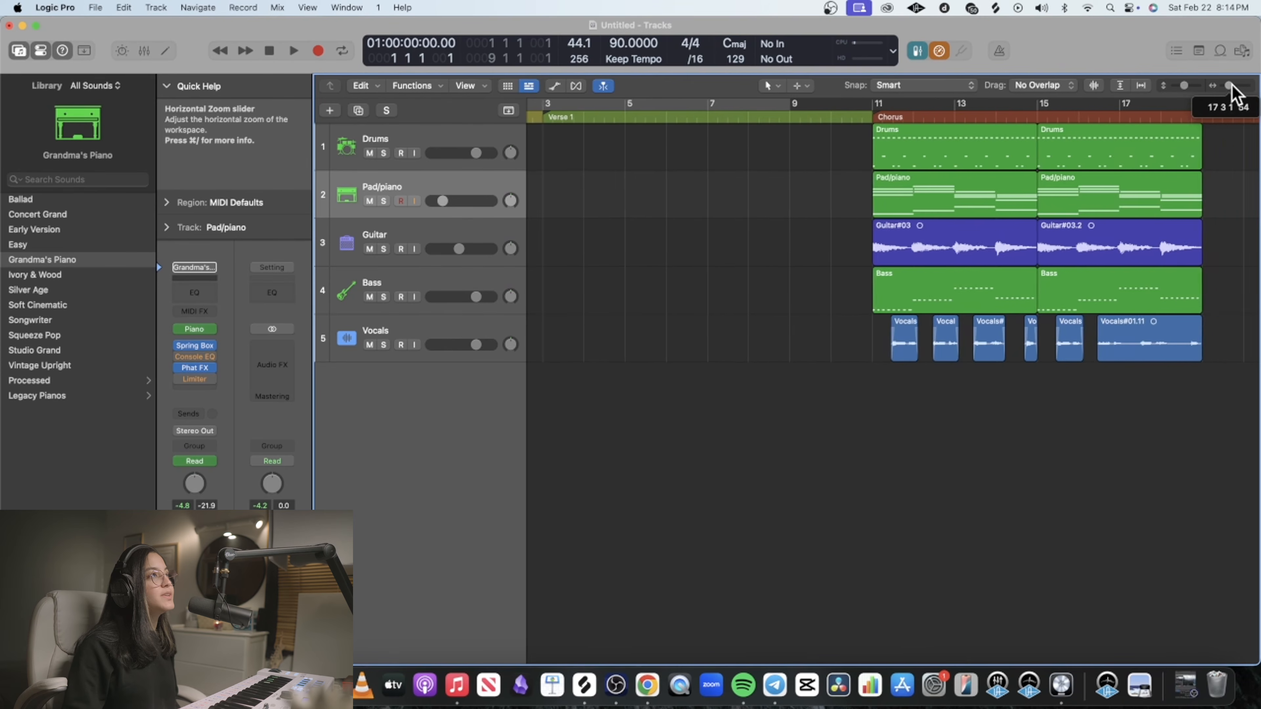
- Shorten the first Pad/piano region to end at bar 3, move the second one to bar 3, and repeat it up to the Chorus
drag(1230, 85, 1228, 85)
scroll(965, 198, left, 3)
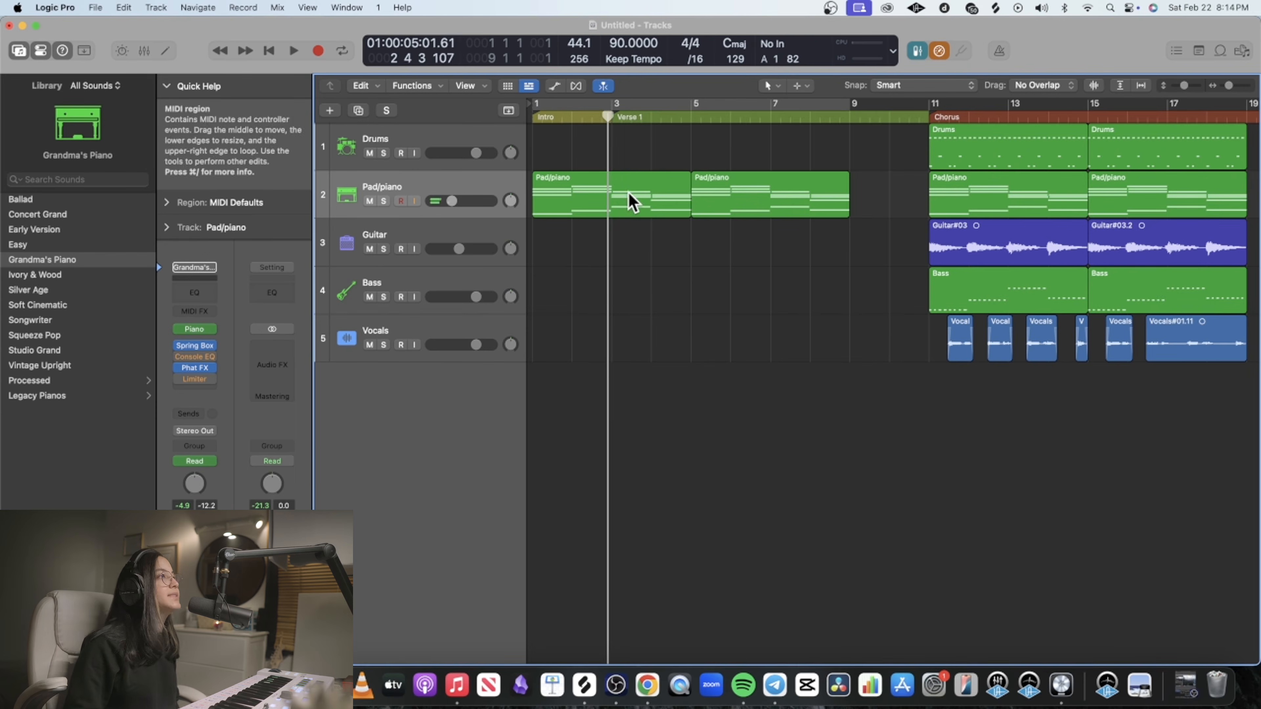
drag(689, 212, 612, 212)
drag(799, 193, 719, 193)
key(super+r)
click(599, 300)
key(Return)
key(space)
- Paste two copies of the Drums region back to back on the Drums track, starting at bar 3
click(1008, 147)
click(621, 118)
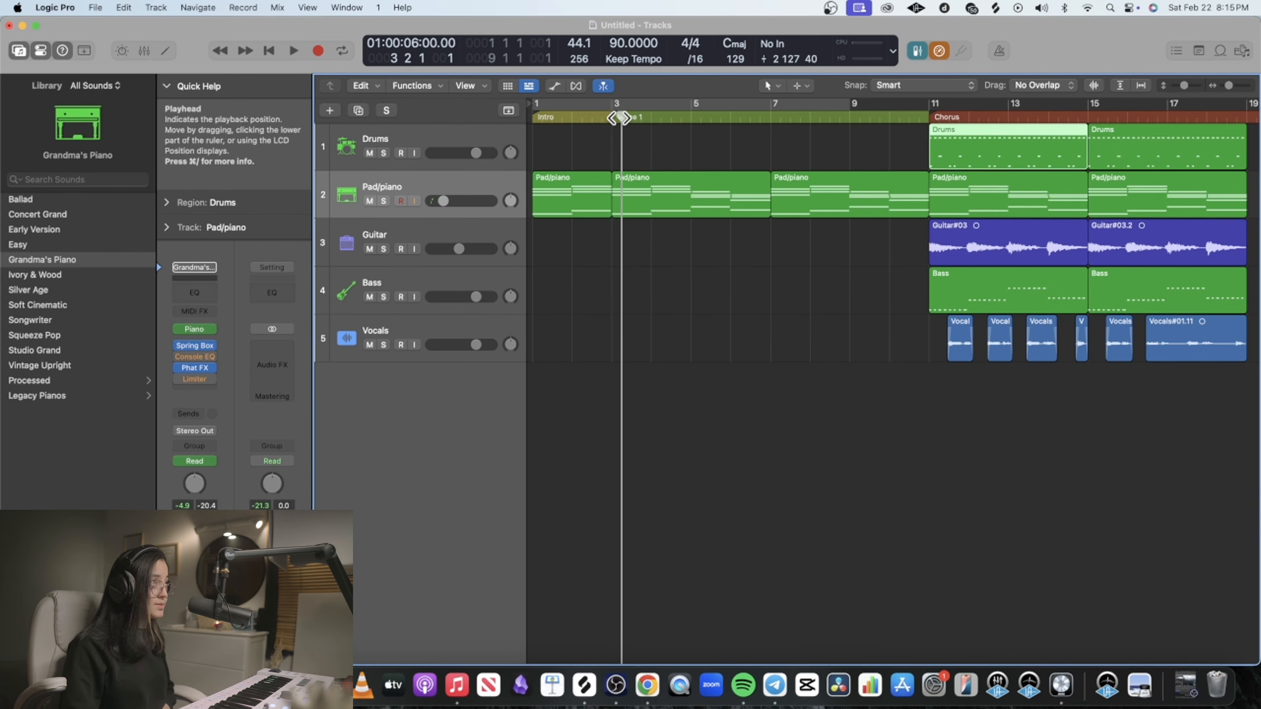
drag(620, 118, 613, 118)
click(346, 146)
key(super+v)
key(super+v)
- Paste a copy of the Bass region at bar 7 on the Bass track and play the song from the beginning
click(773, 118)
click(346, 291)
key(super+v)
key(Return)
key(space)
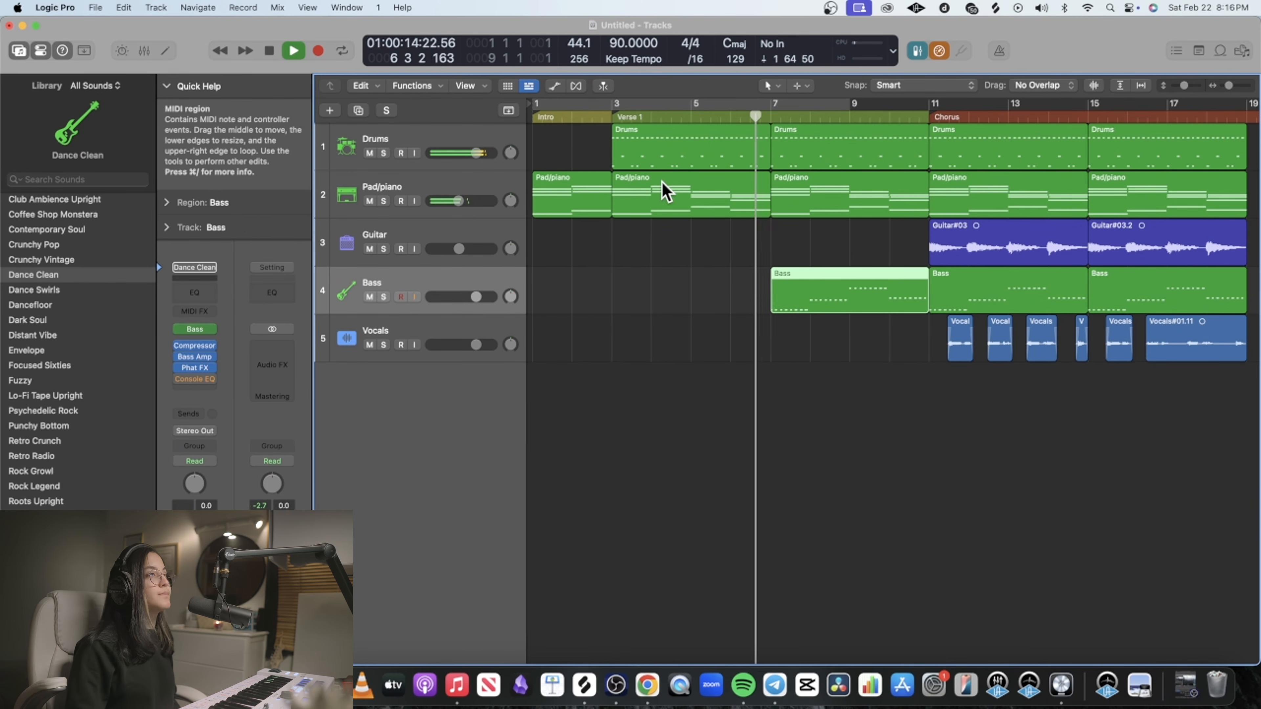
key(space)
- Open the loop browser, filter the loops by the Shaker instrument, and preview Big Maracas 05
key(g)
drag(1229, 86, 1228, 86)
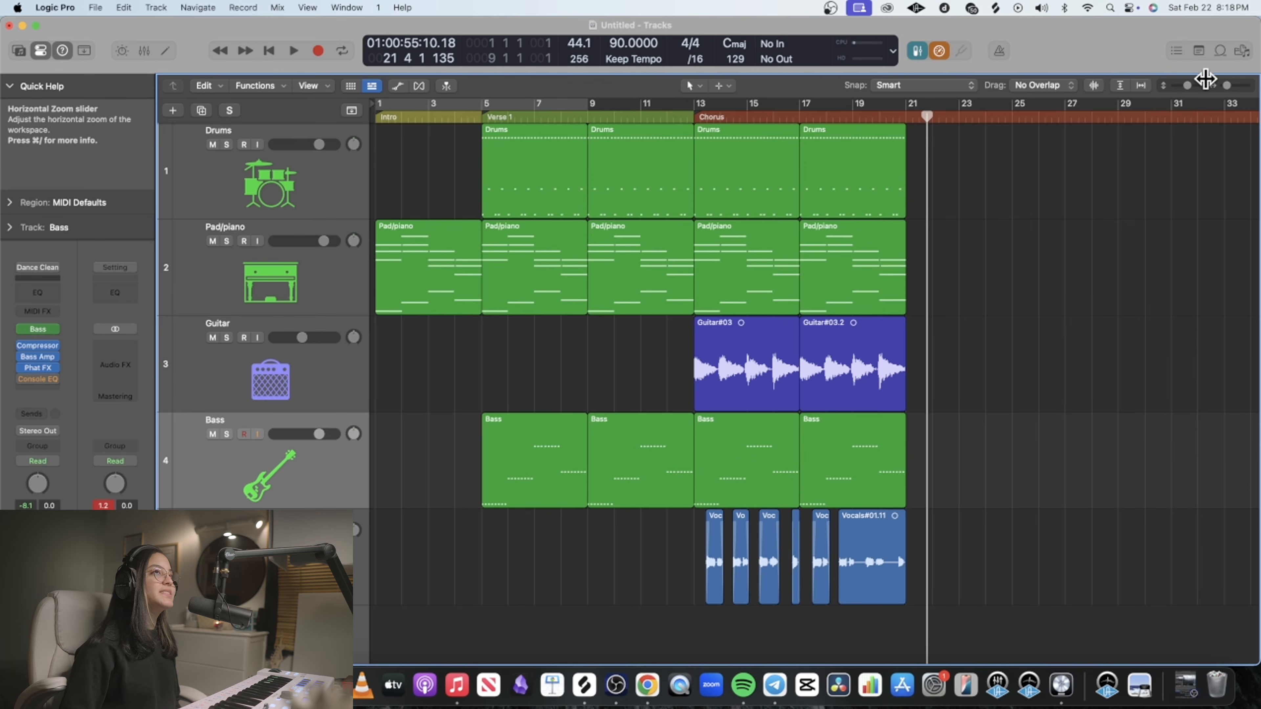
click(1220, 51)
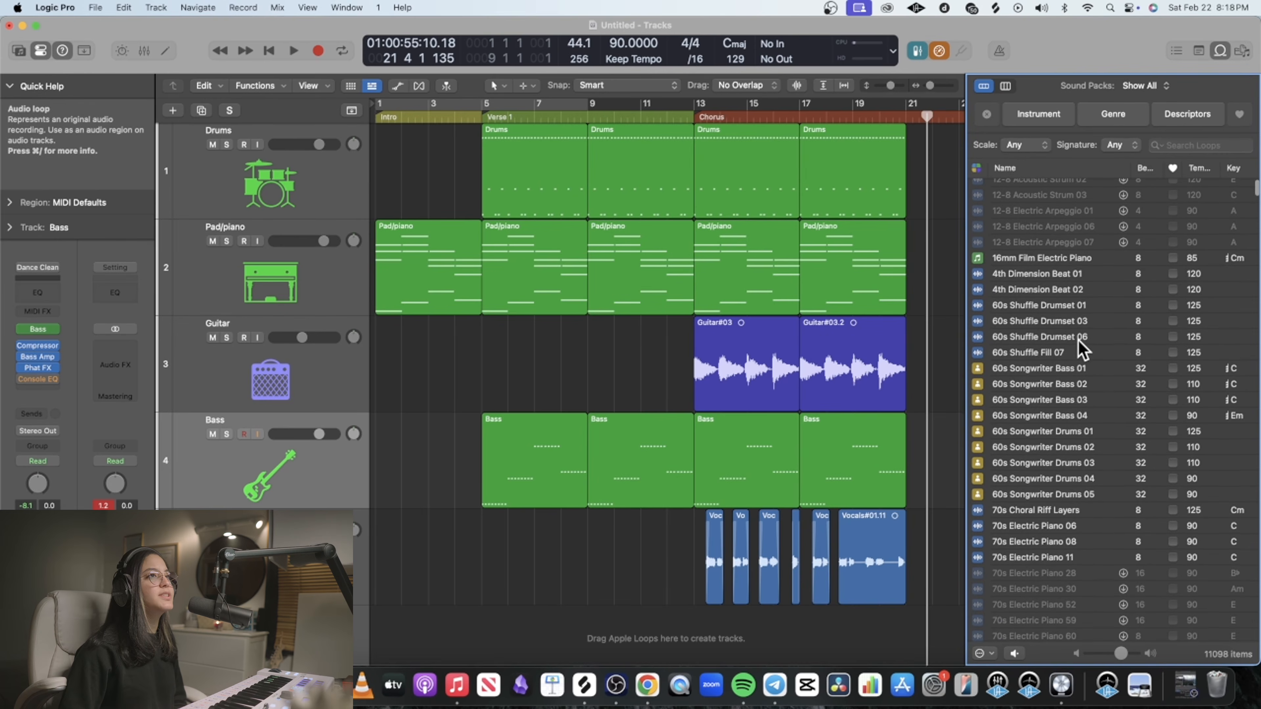
click(1045, 117)
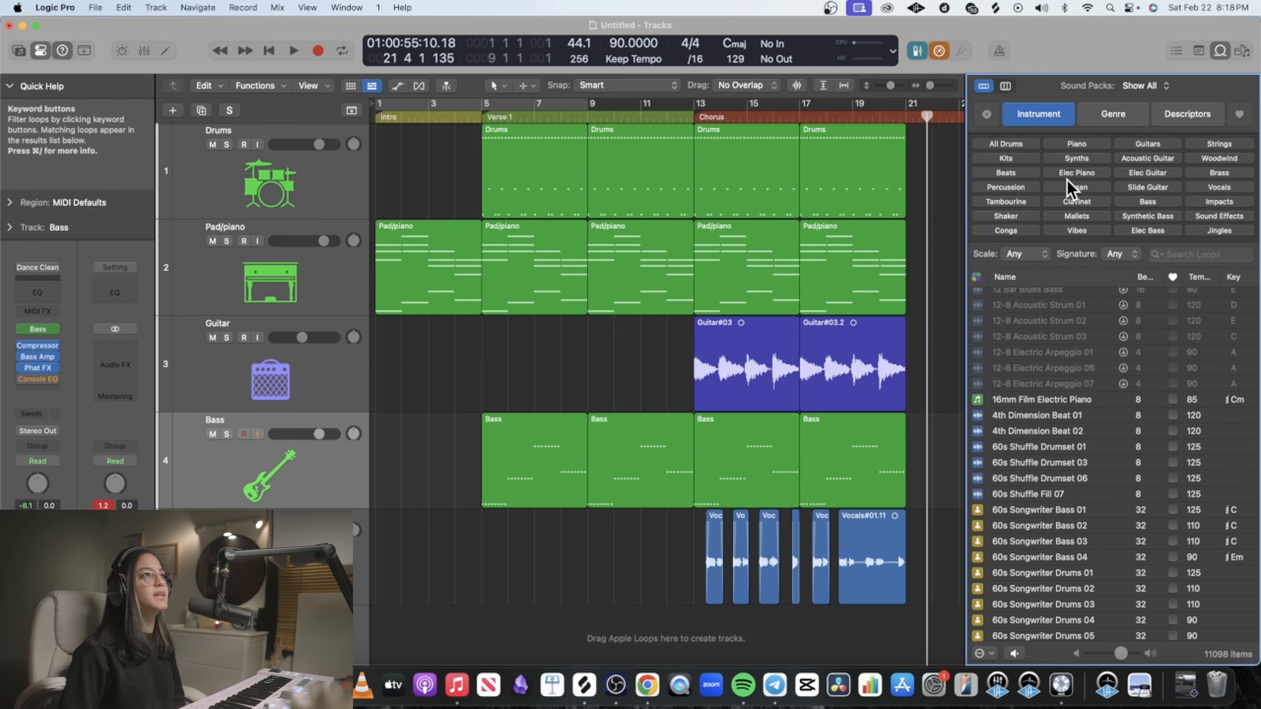
click(1007, 218)
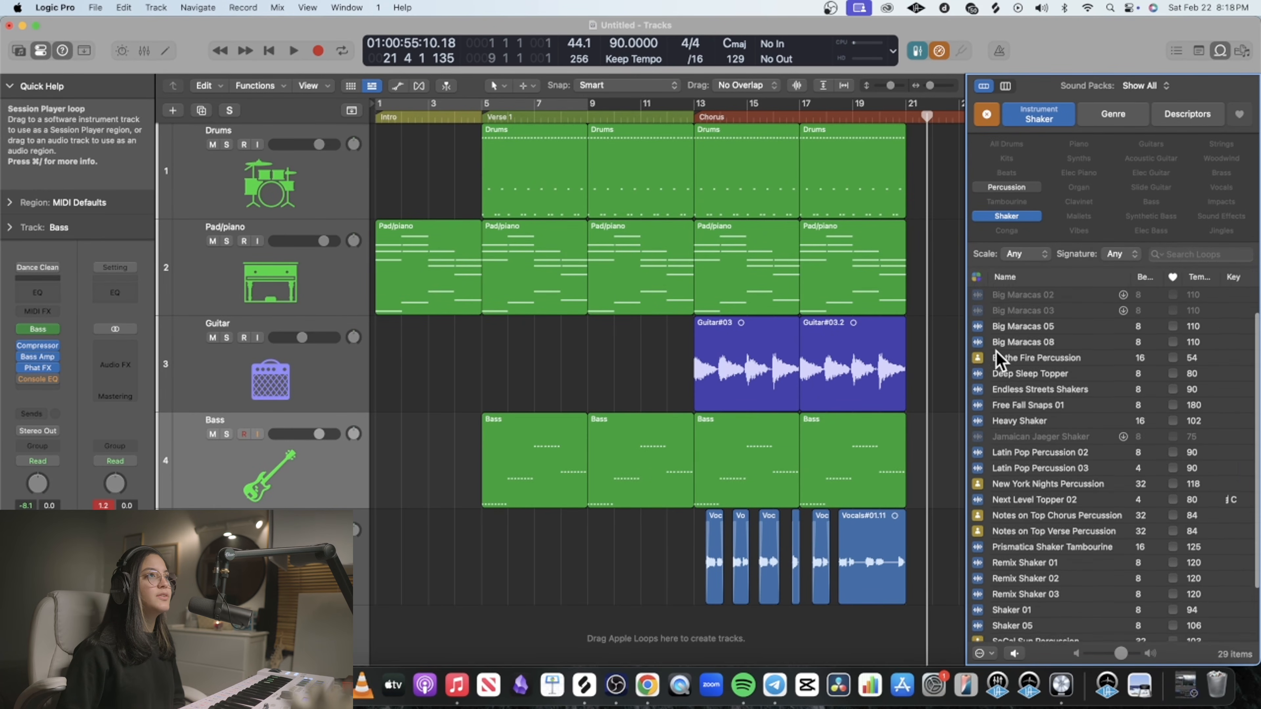
click(1022, 334)
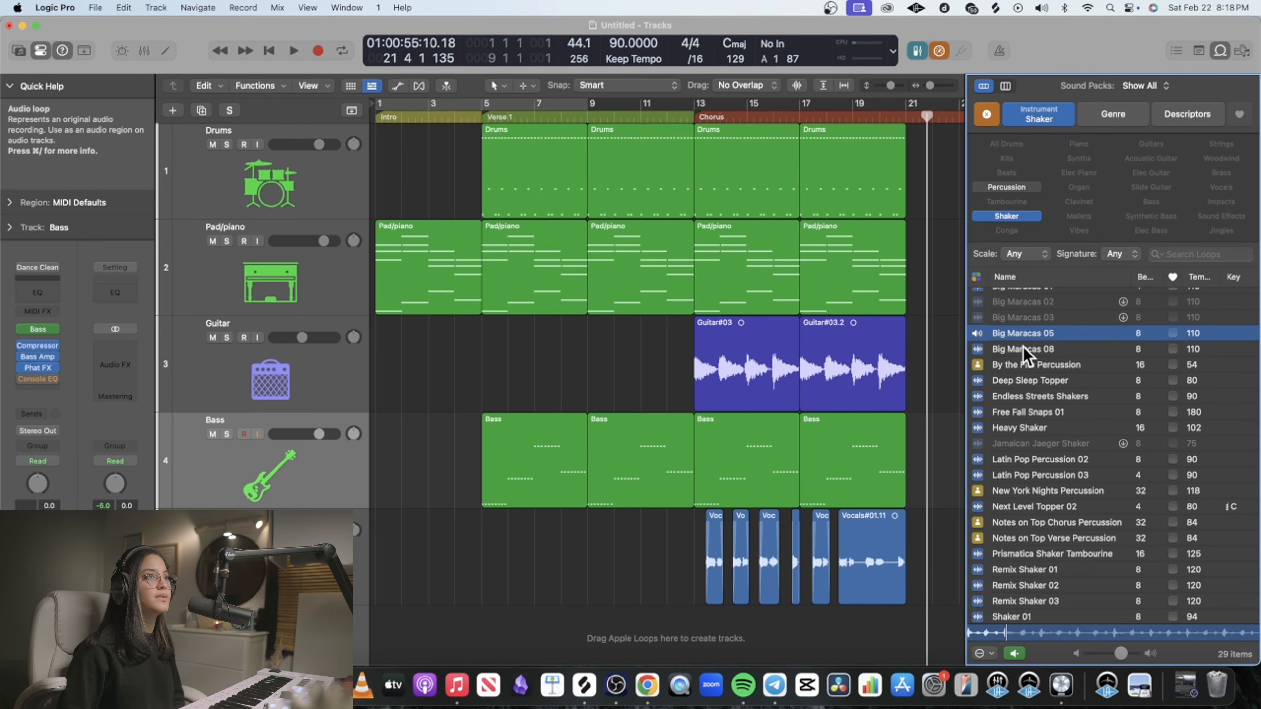
- Add the Big Maracas 05 loop on a new track at bar 13 and paste three more copies to fill the Chorus
scroll(831, 319, right, 5)
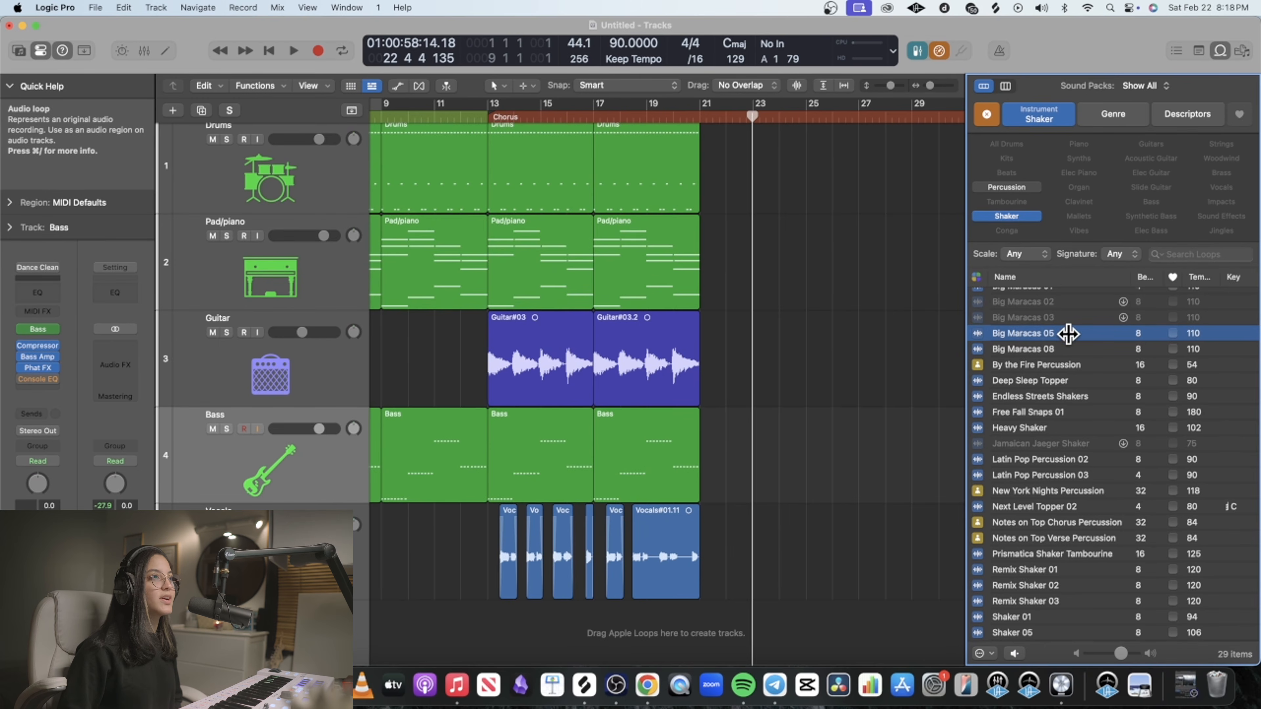
drag(1068, 334, 495, 654)
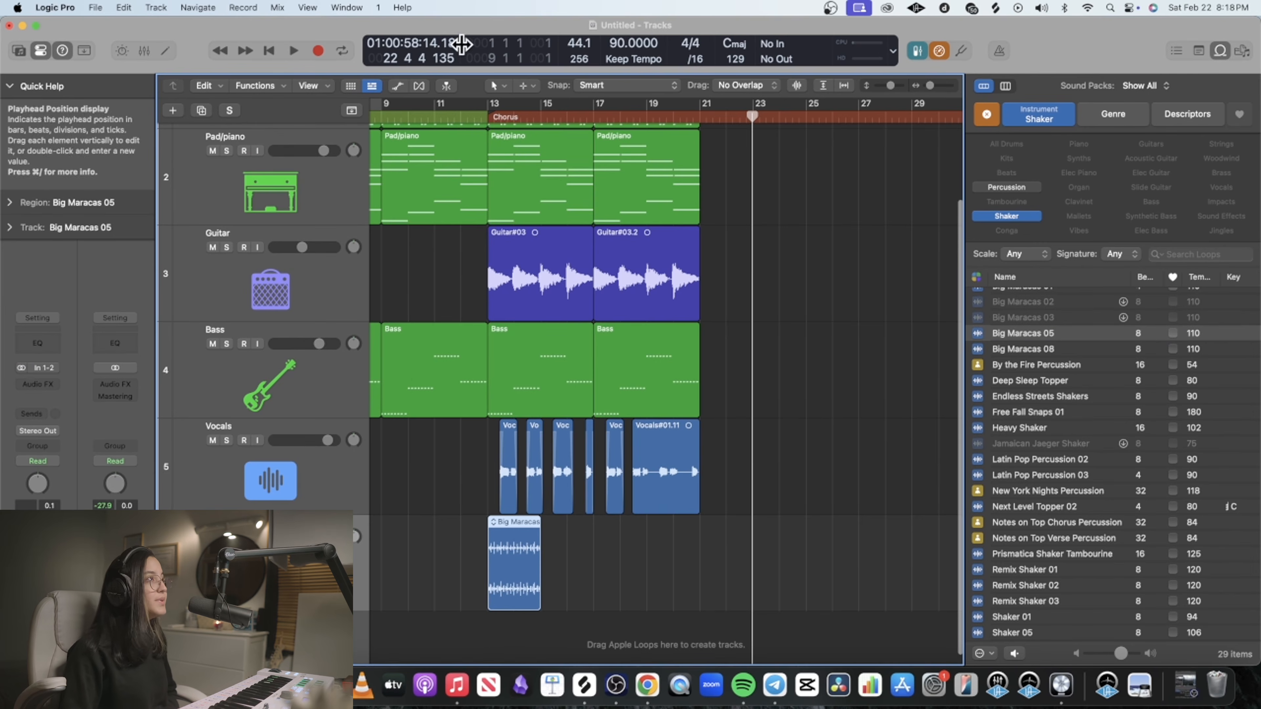
click(542, 116)
key(super+c)
key(super+v)
key(super+v)
key(super+v)
click(492, 119)
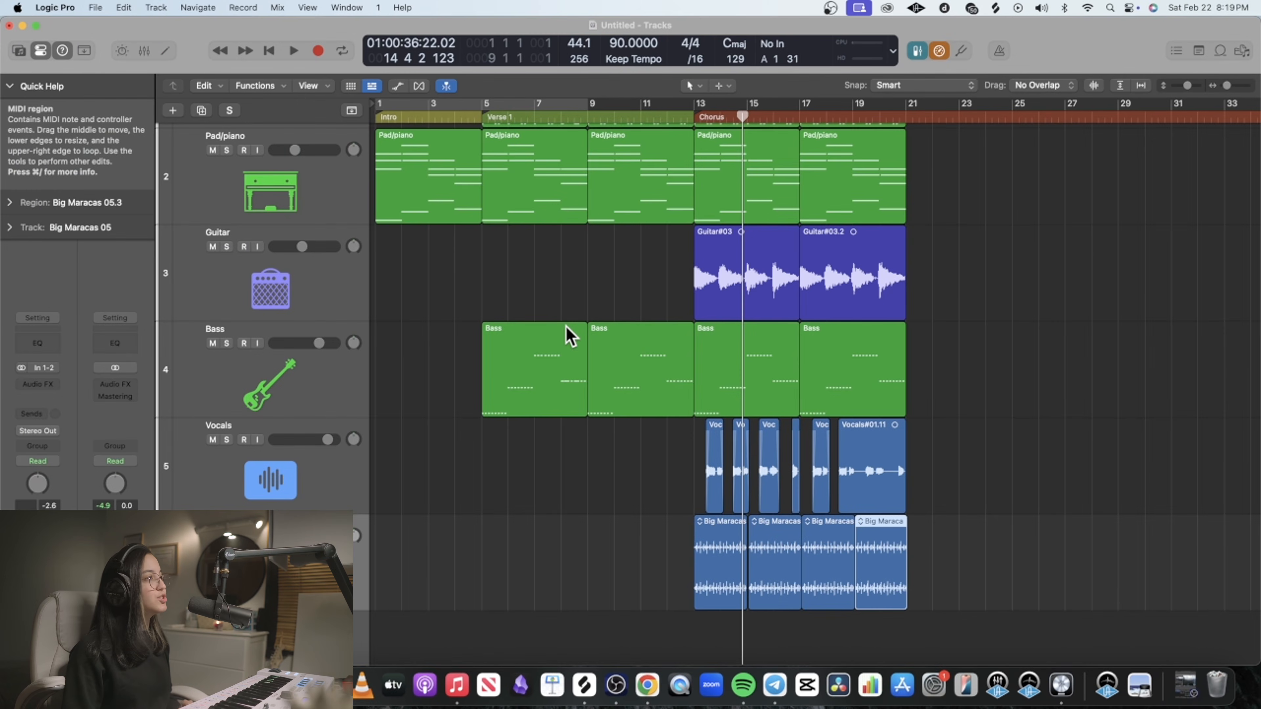
- Show the mixer, open it in its own window, and make that window full screen
click(145, 51)
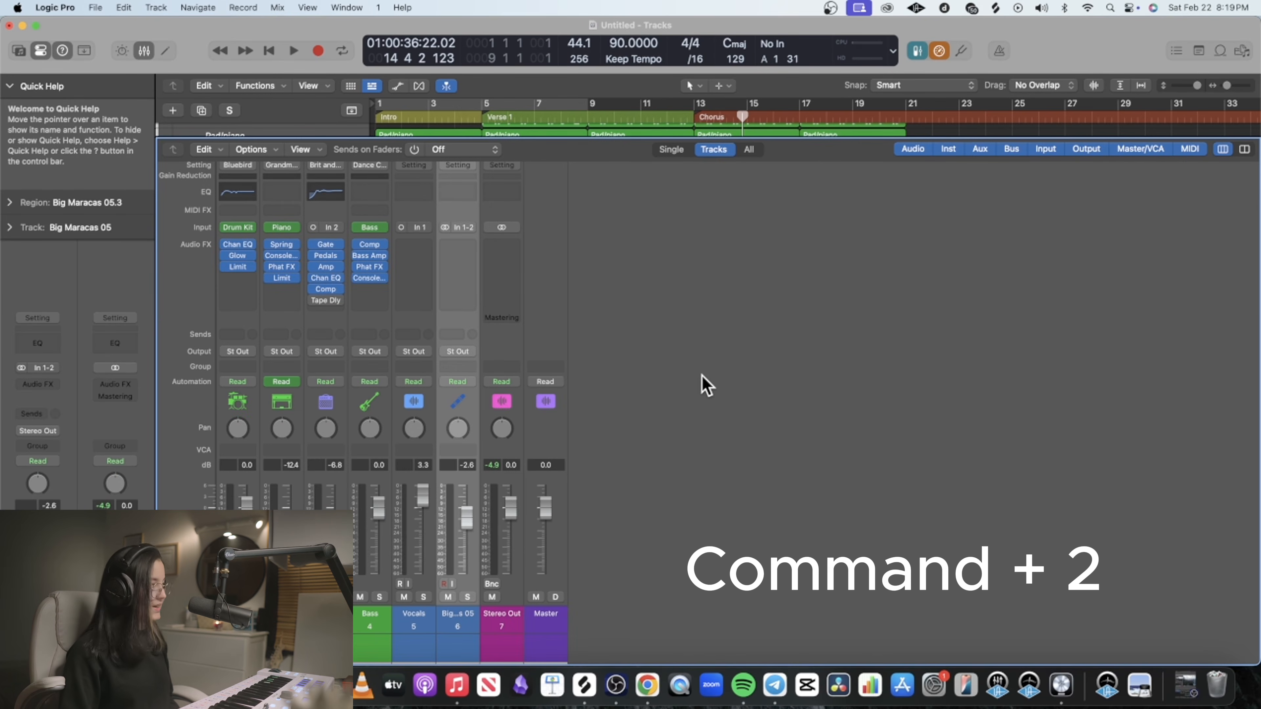
key(super+2)
click(48, 41)
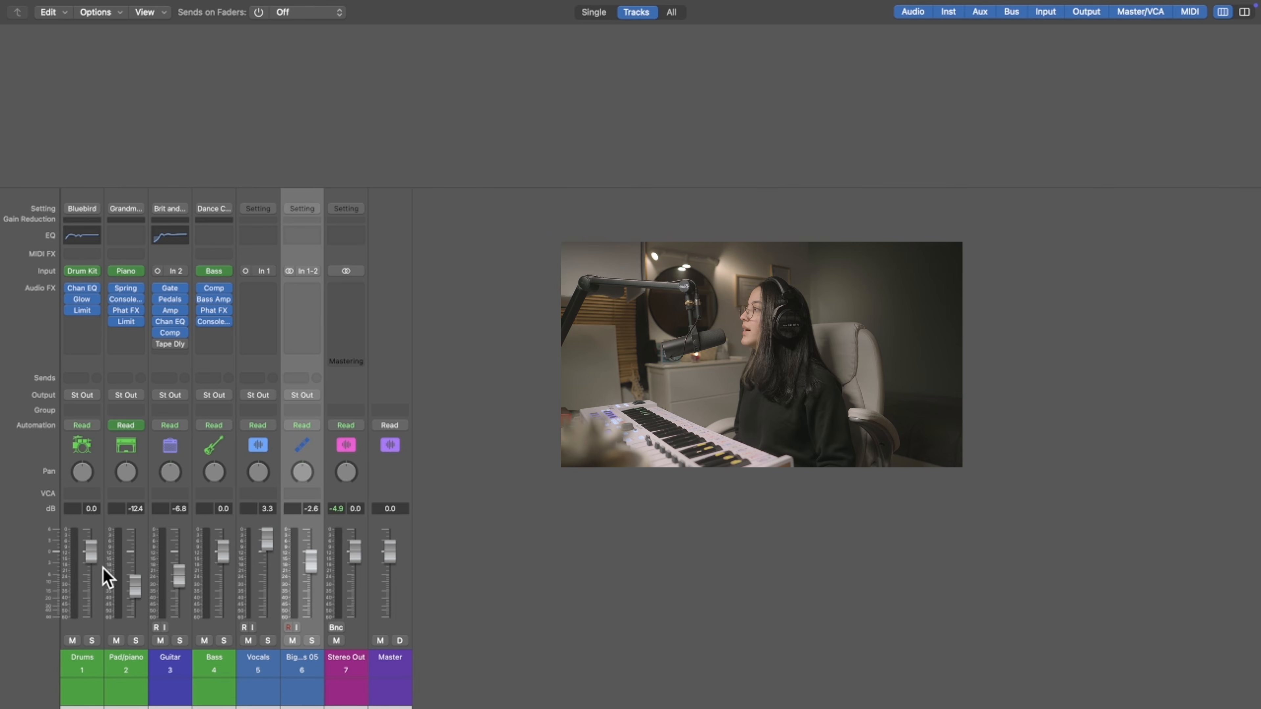
- Set the Drums channel's pan to +1, leaving its volume fader at 0.0 dB
click(92, 551)
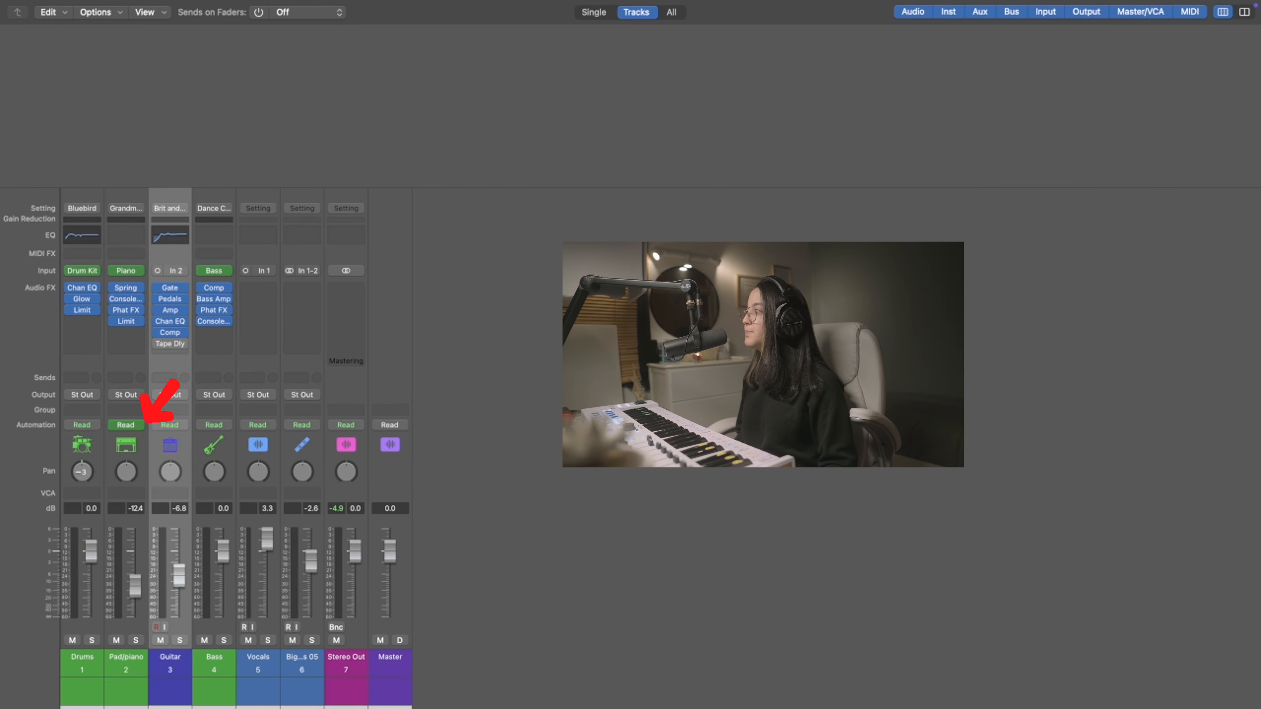
drag(82, 472, 81, 475)
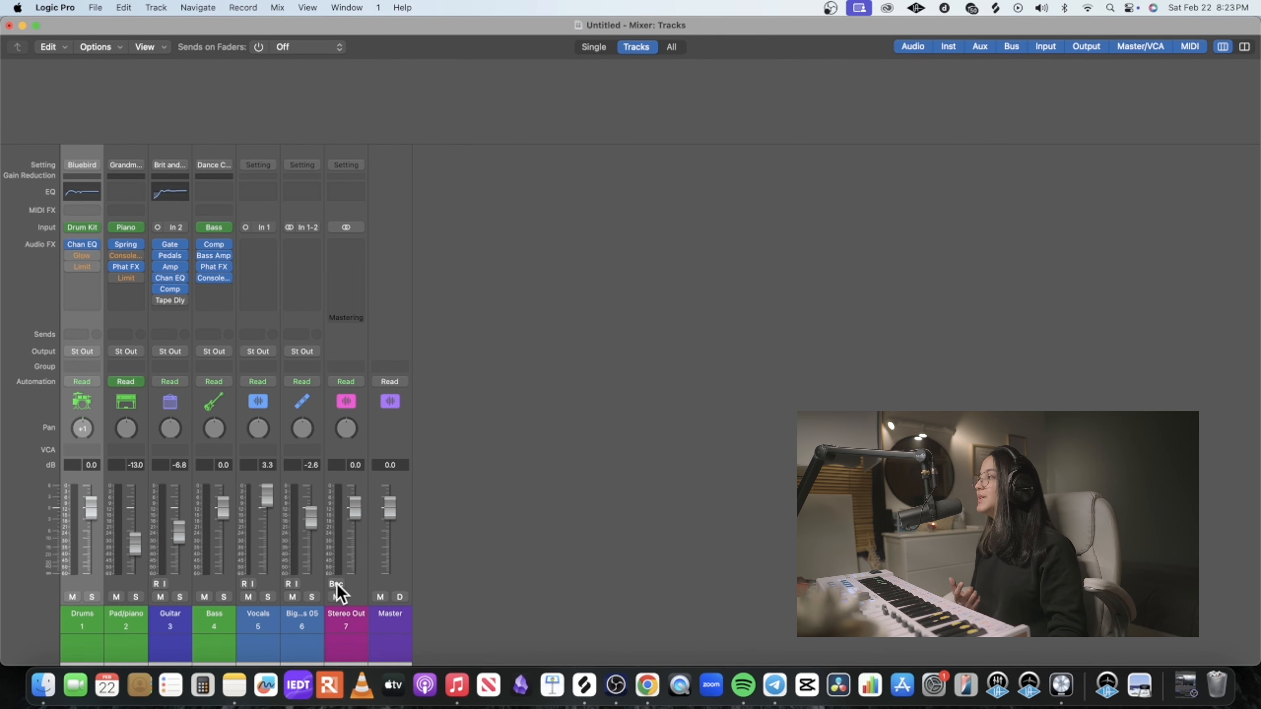
- Bounce the stereo output as a 24-bit PCM WAVE file named "logic basicss" on the Desktop
click(336, 584)
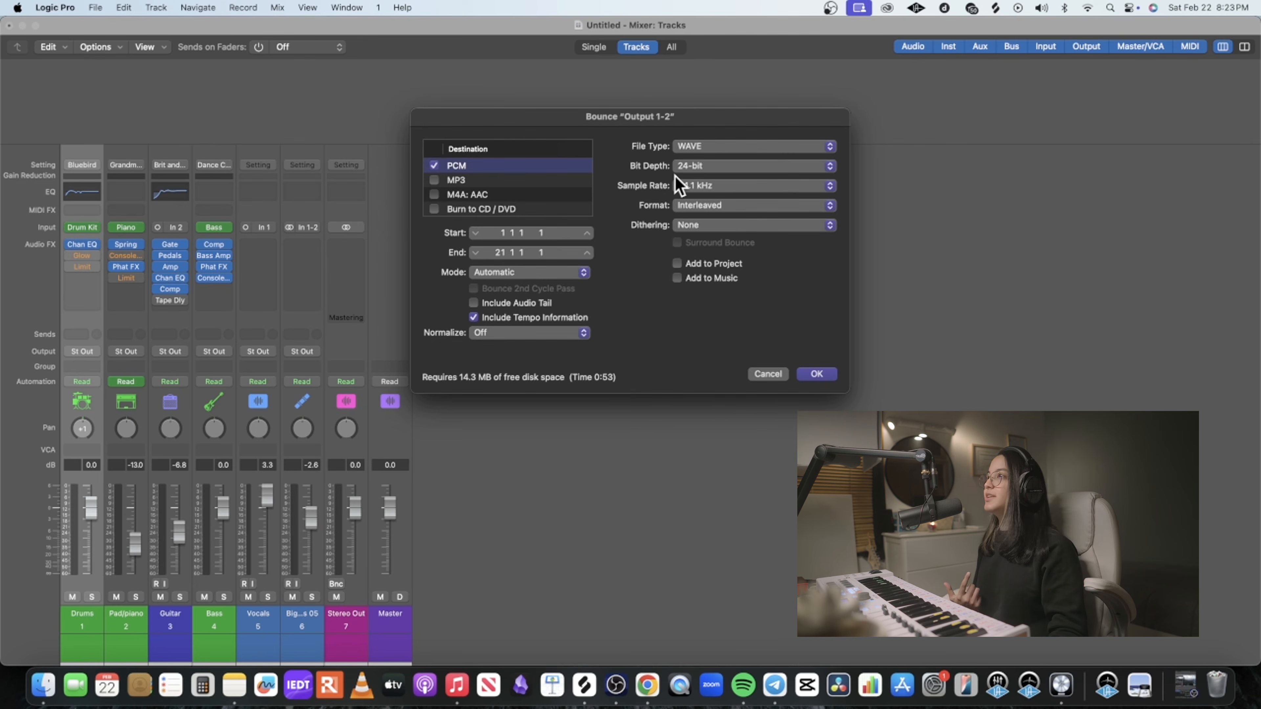
click(817, 375)
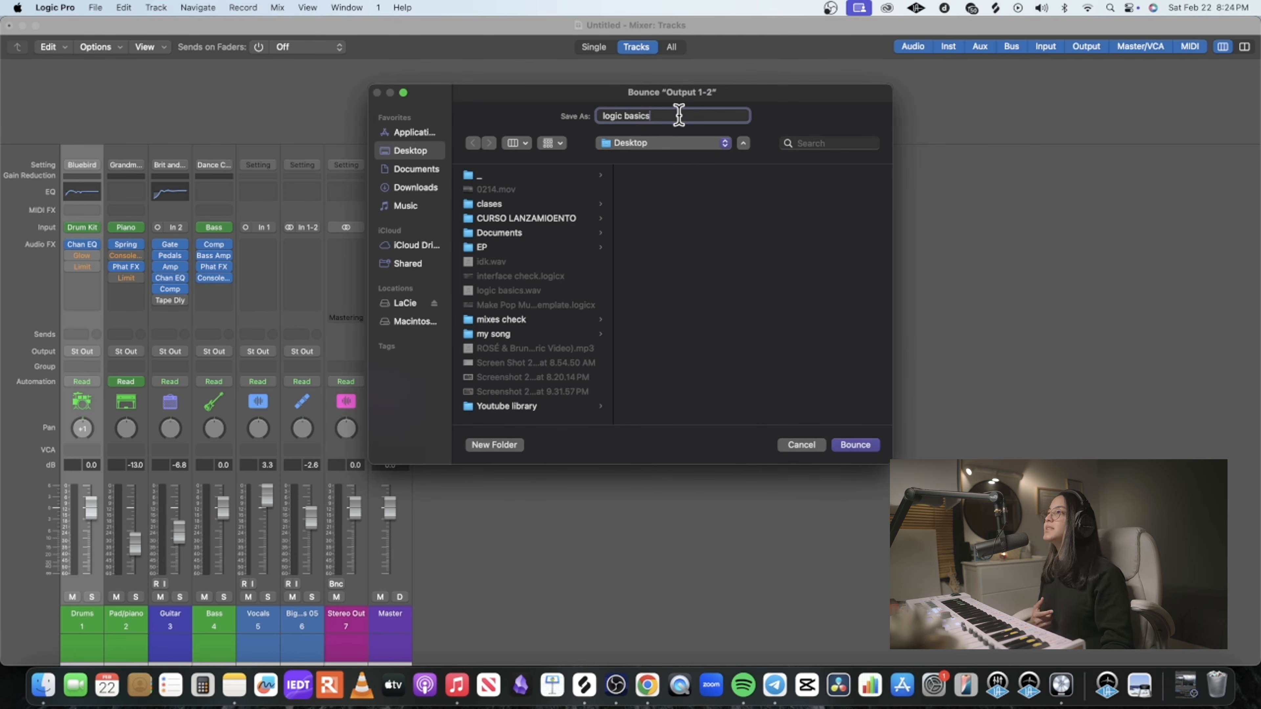
click(725, 144)
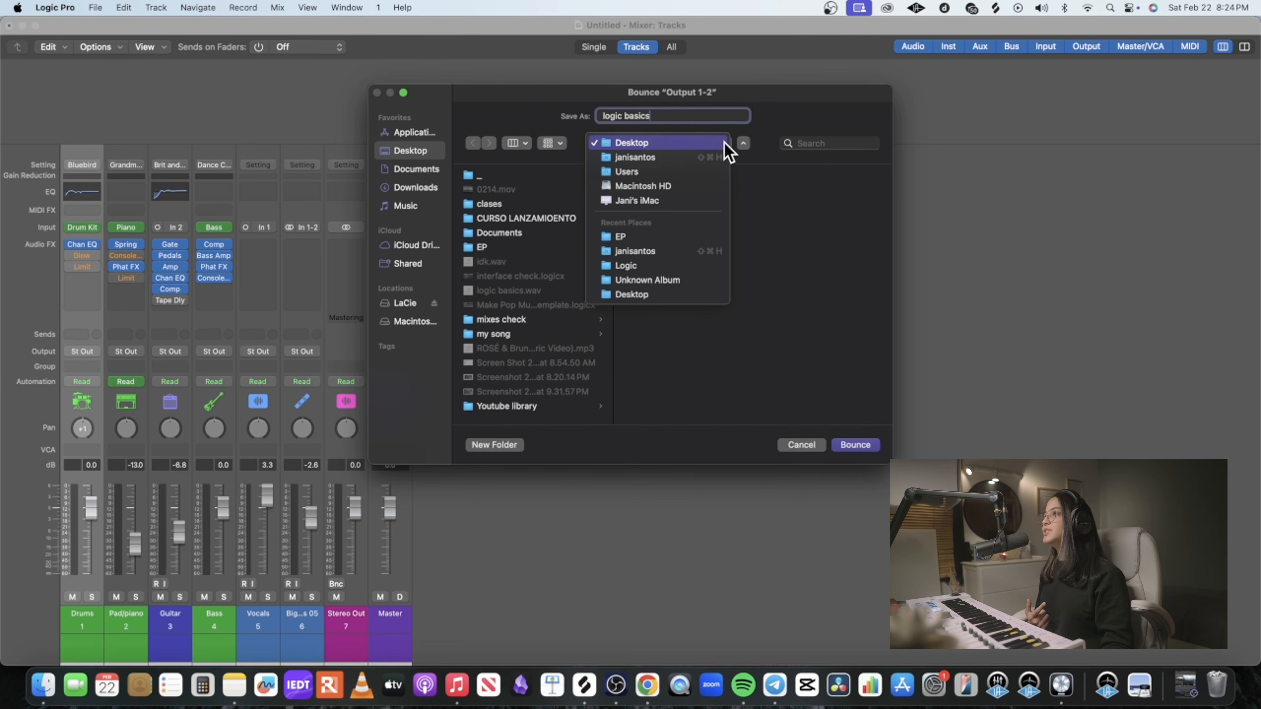
click(855, 445)
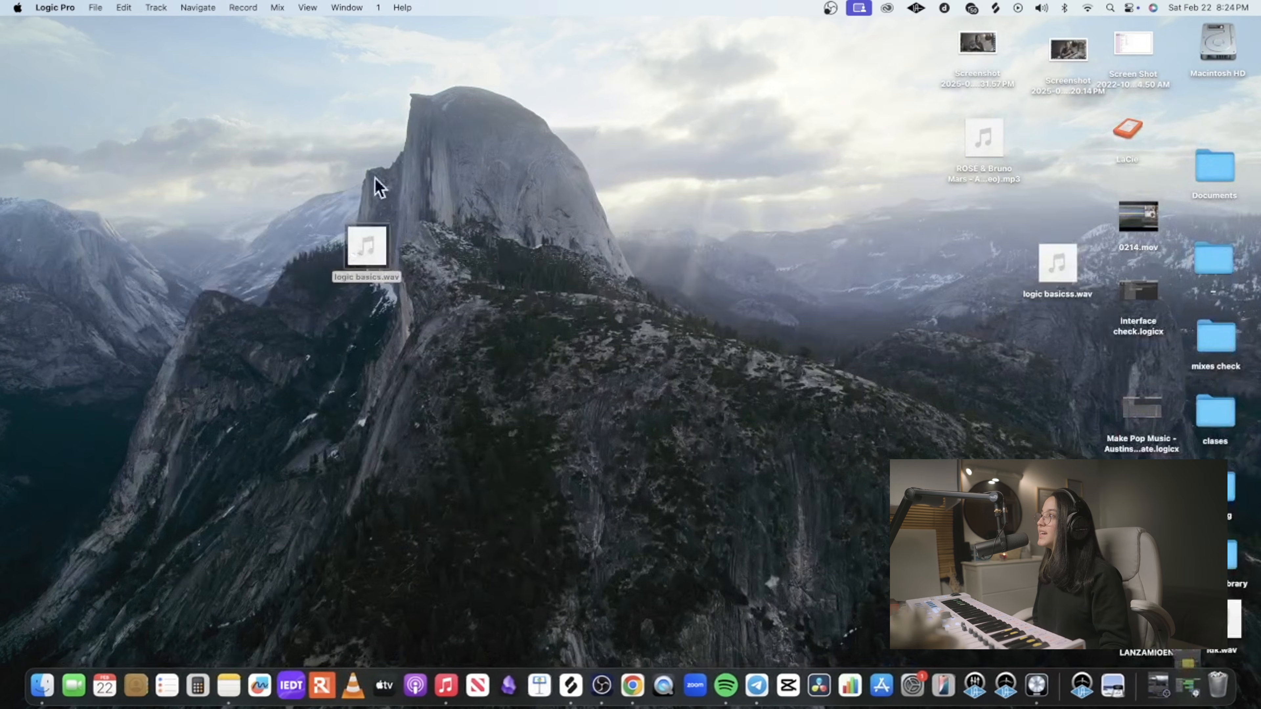
- Open the bounced logic basicss.wav from the desktop in the Music app and skip ahead in its playback
double_click(1058, 262)
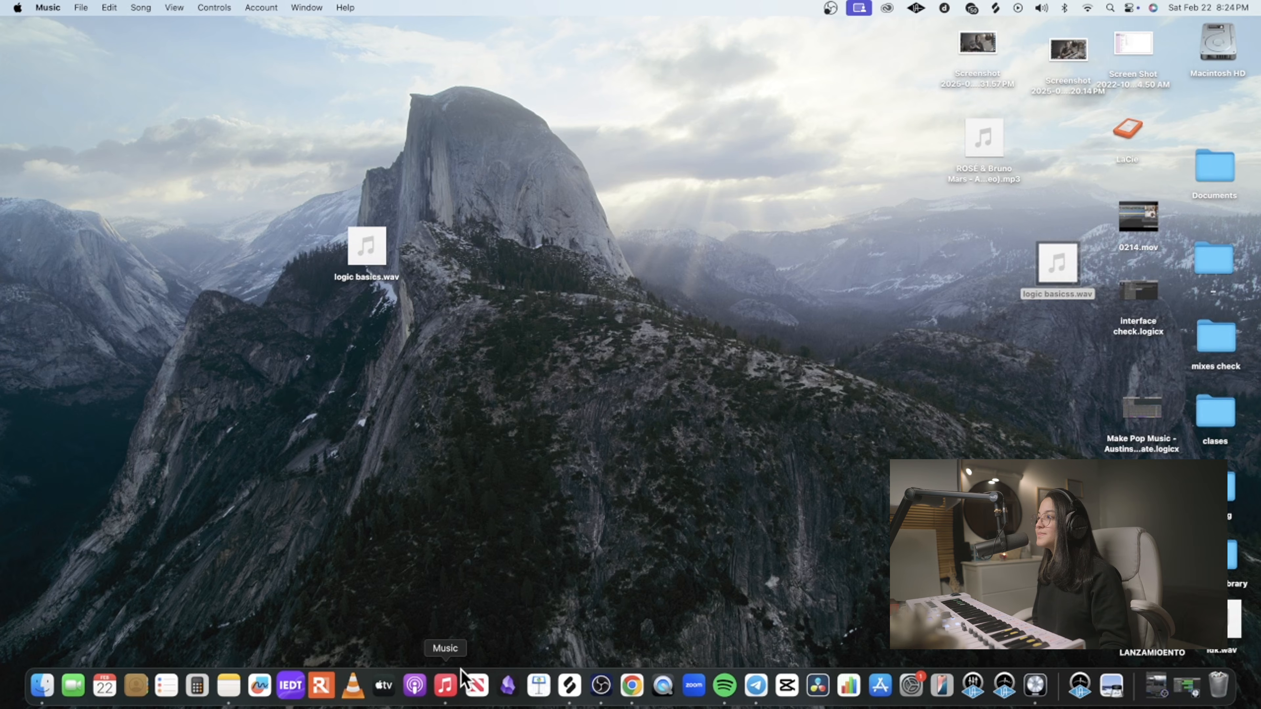
click(445, 685)
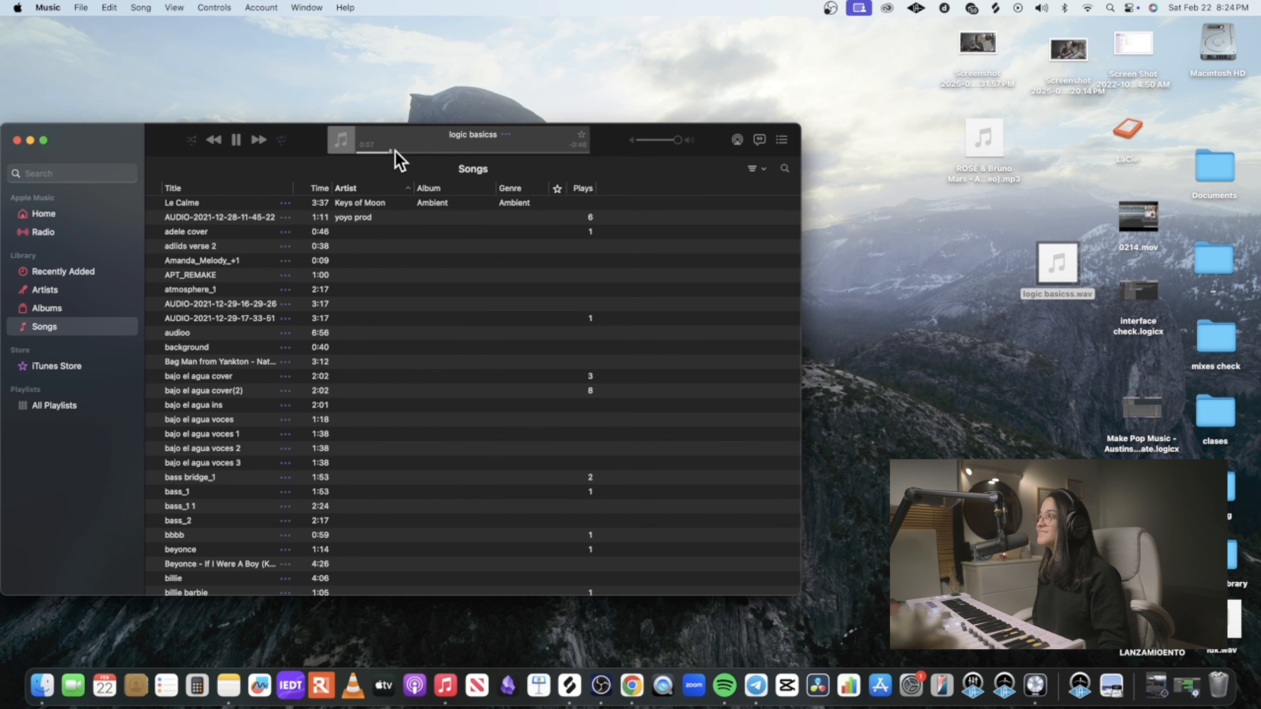
click(410, 153)
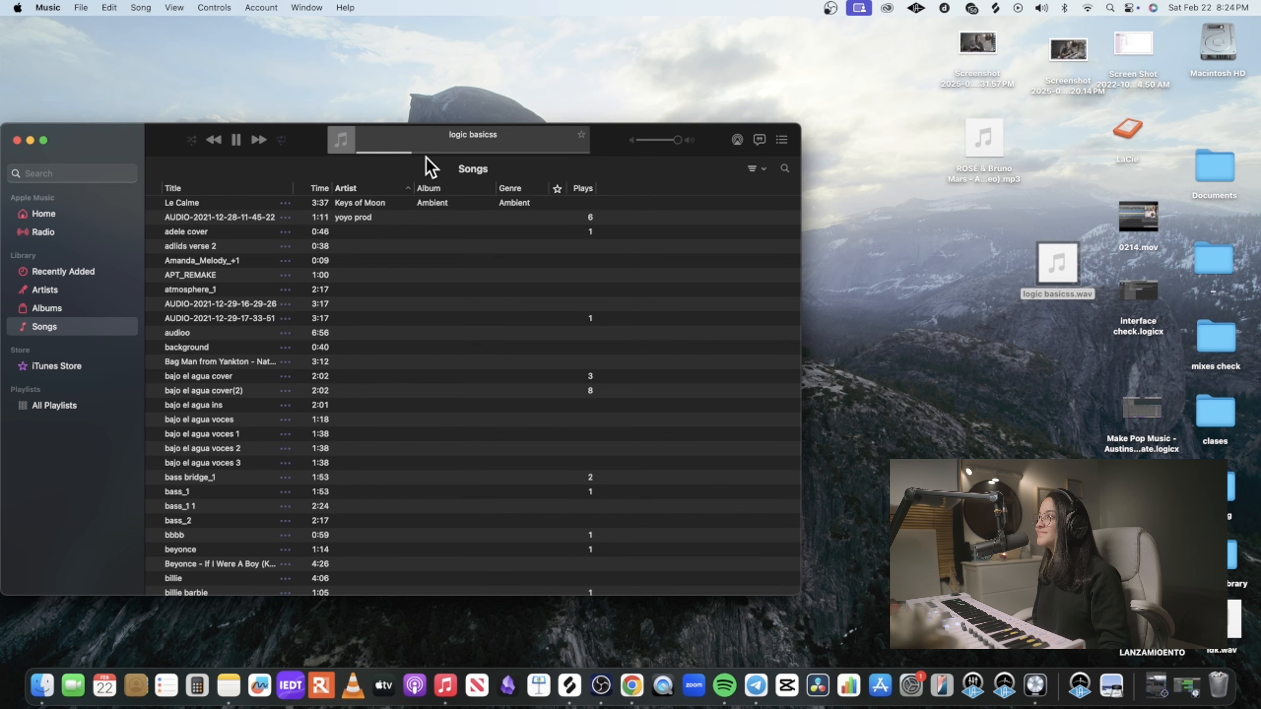